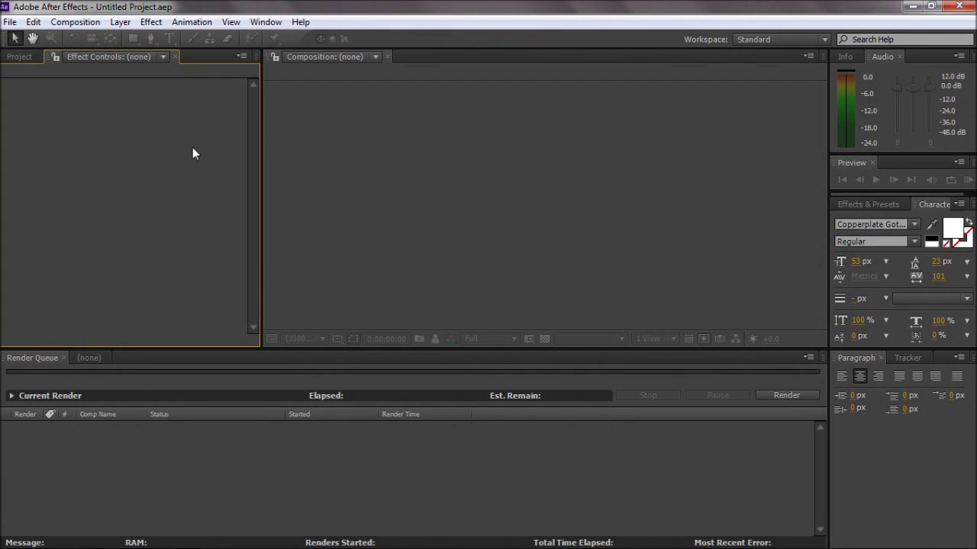
Switch from Effect Controls to the Project panel of the empty untitled project.
{"action": "left_click", "coordinate": [28, 57]}
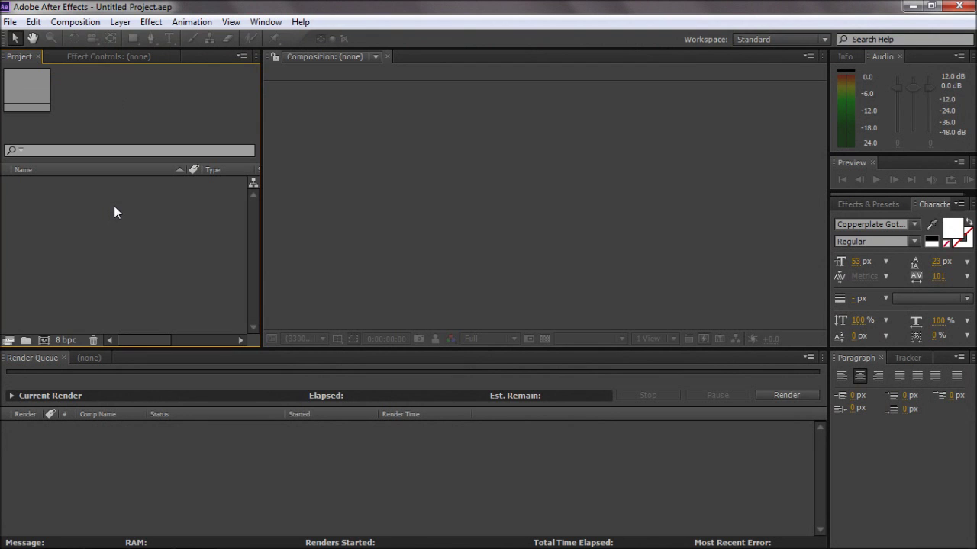
In Chrome's Video Manager, play the Skyrim Based MW3 Montage from about 1:08 and pause it at 1:20.
{"action": "left_click", "coordinate": [62, 536]}
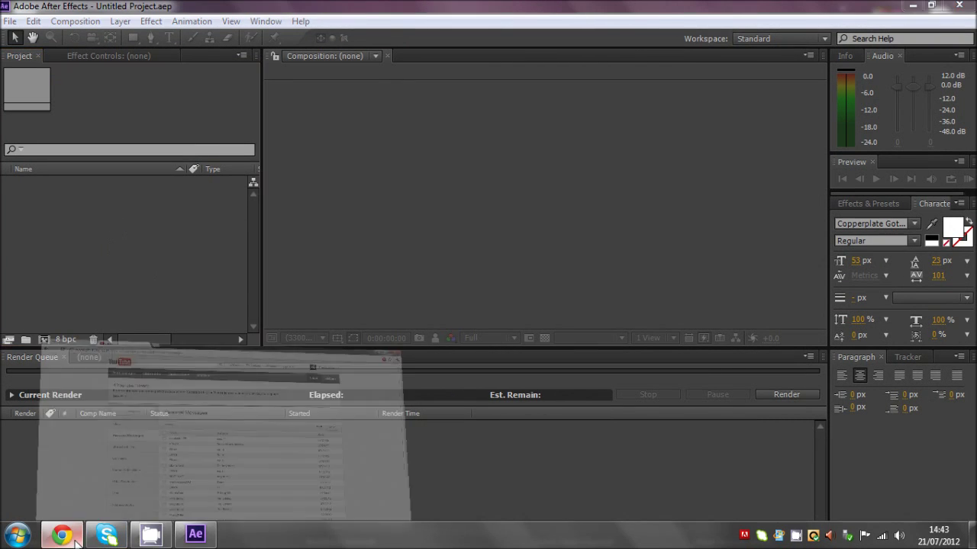
{"action": "left_click", "coordinate": [754, 61]}
{"action": "left_click", "coordinate": [737, 107]}
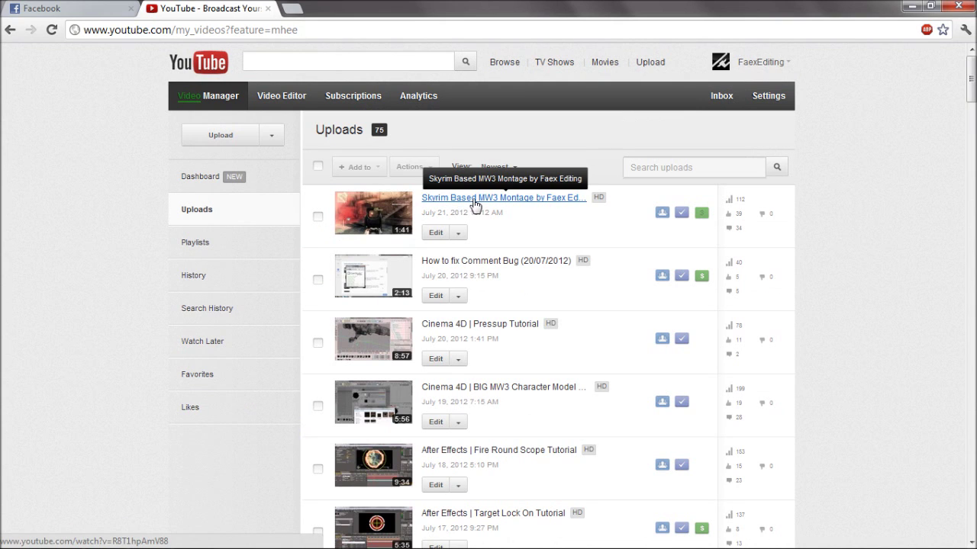
{"action": "left_click", "coordinate": [474, 201]}
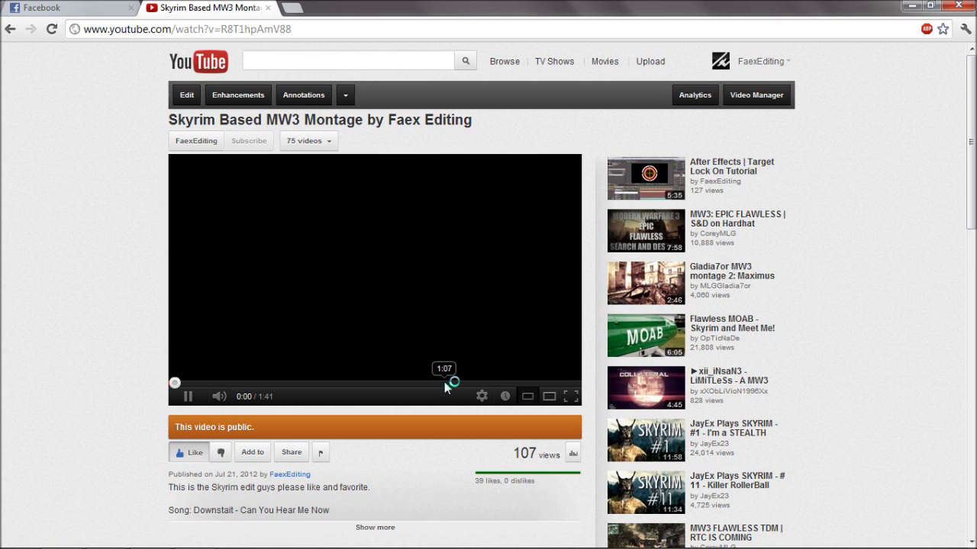
{"action": "left_click", "coordinate": [453, 383]}
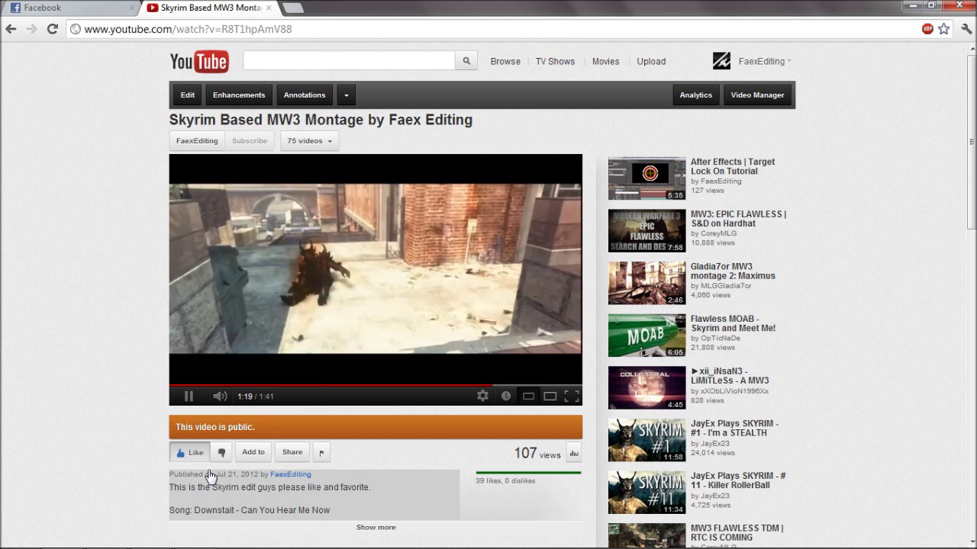
{"action": "left_click", "coordinate": [412, 281]}
Return to After Effects and start a file import from the Project panel's Import > File menu.
{"action": "mouse_move", "coordinate": [152, 543]}
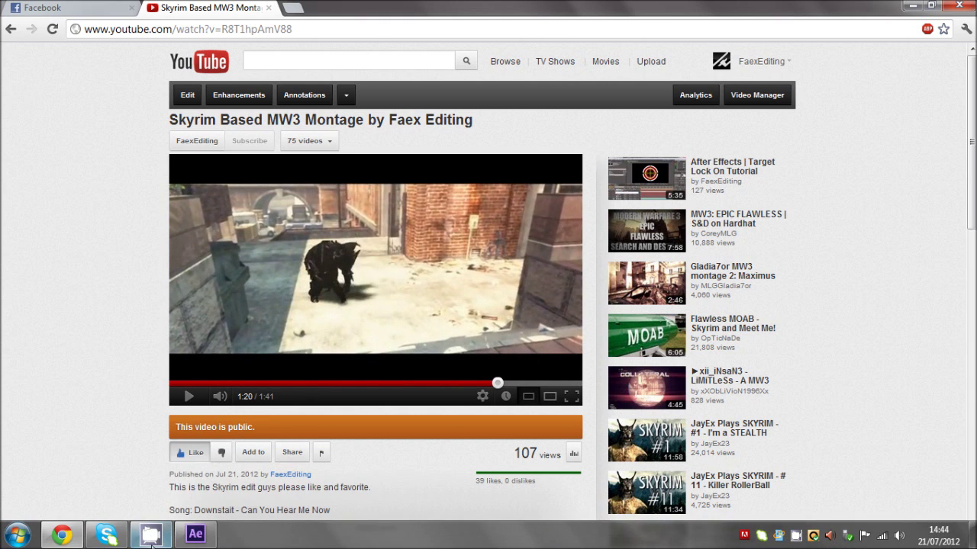
{"action": "left_click", "coordinate": [195, 534]}
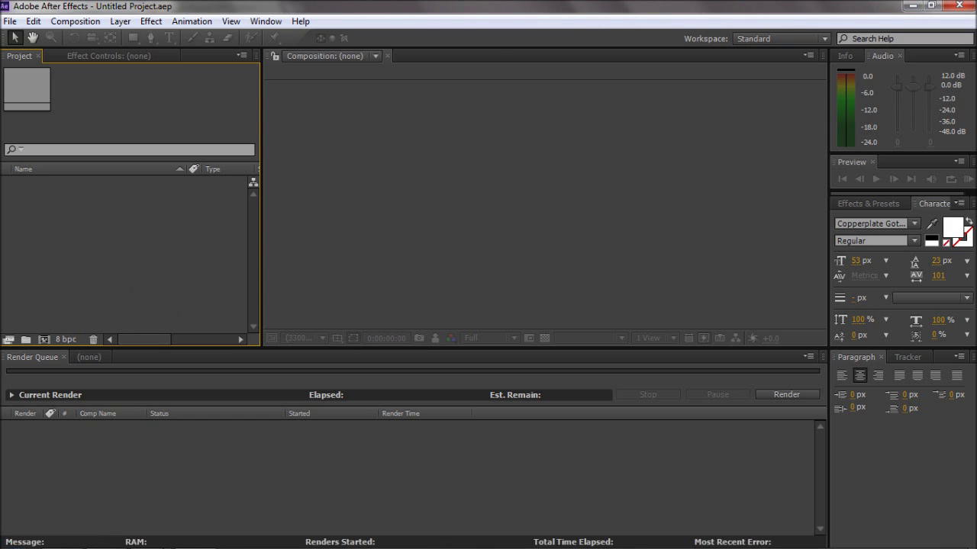
{"action": "left_click", "coordinate": [60, 537]}
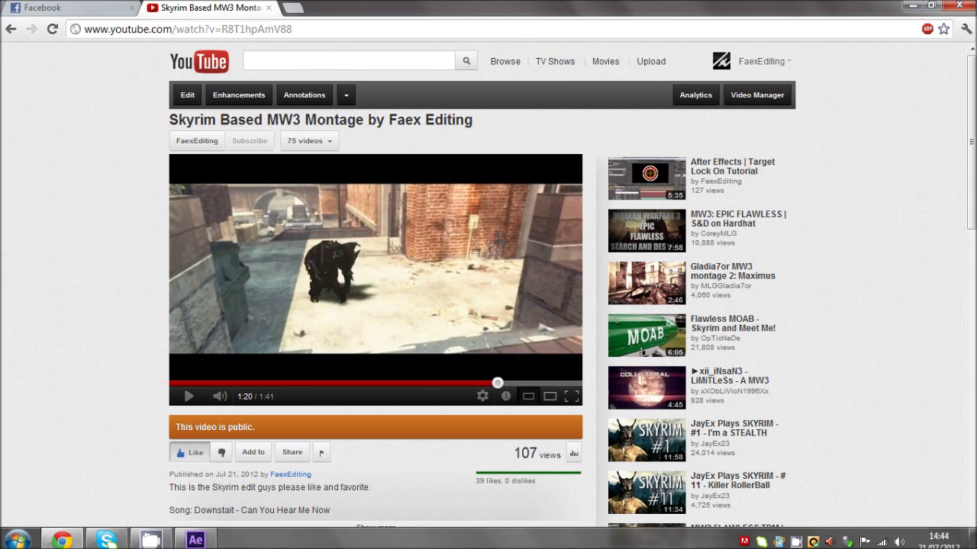
{"action": "left_click", "coordinate": [206, 540]}
{"action": "right_click", "coordinate": [85, 220]}
{"action": "mouse_move", "coordinate": [177, 279]}
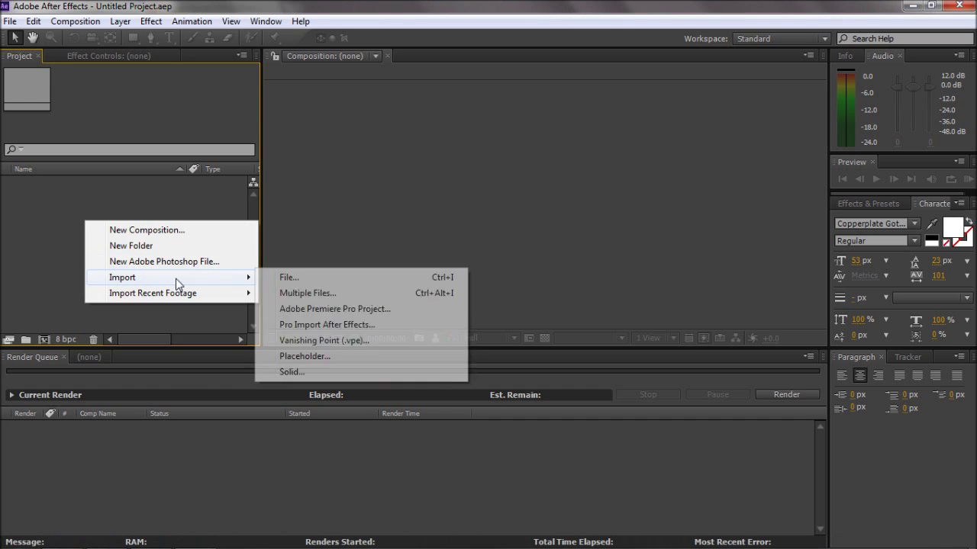
{"action": "left_click", "coordinate": [307, 277]}
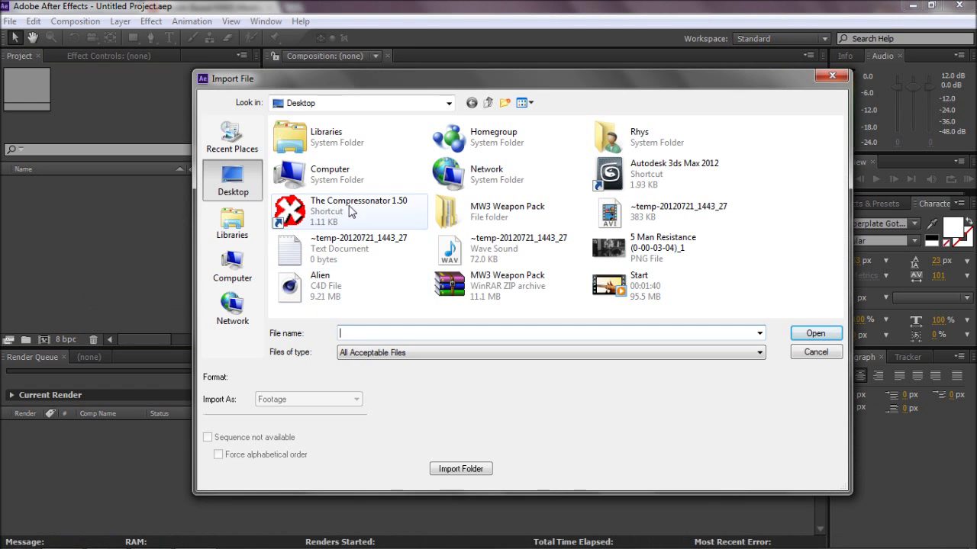
Browse through Documents, Faex Editing, Current Editing and Skyrim into the Cinematics folder.
{"action": "left_click", "coordinate": [232, 218]}
{"action": "double_click", "coordinate": [305, 145]}
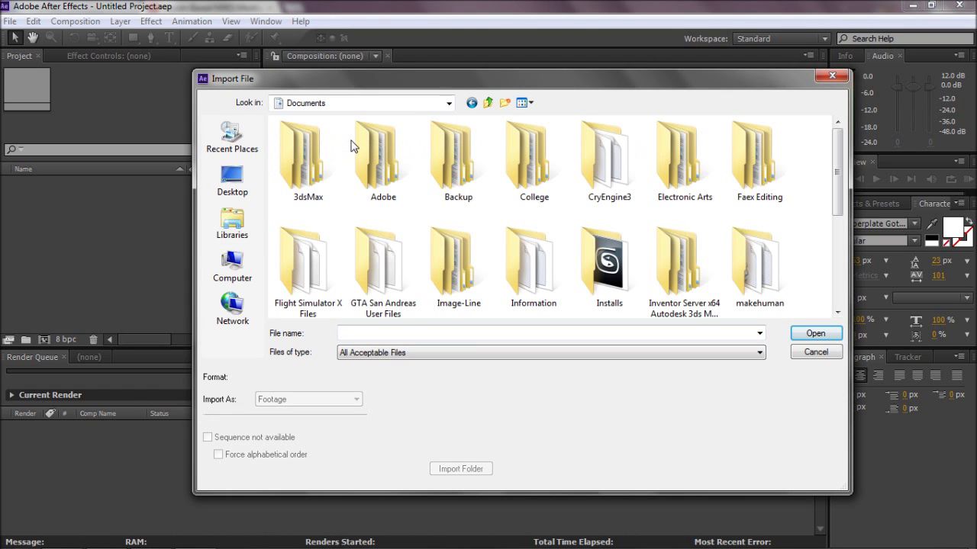
{"action": "left_click", "coordinate": [742, 160]}
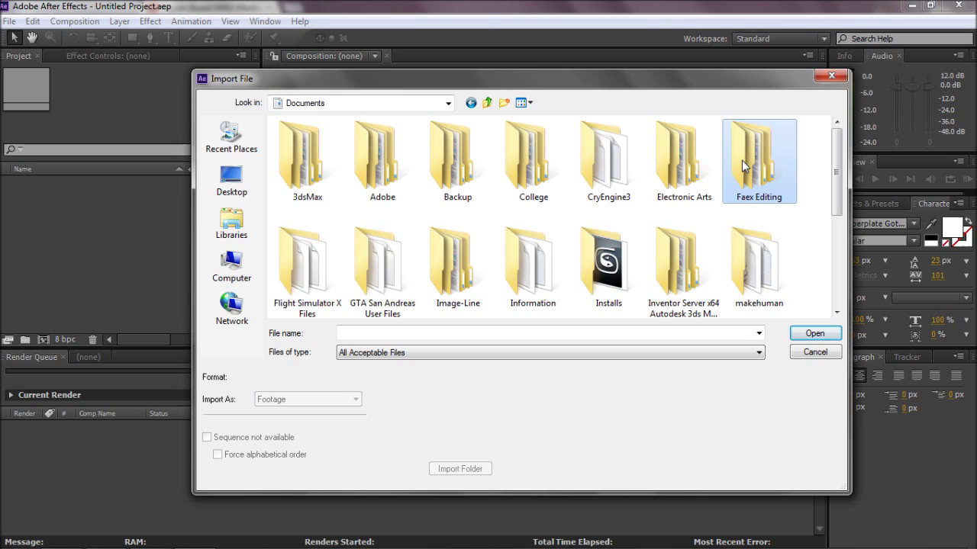
{"action": "double_click", "coordinate": [742, 160]}
{"action": "double_click", "coordinate": [526, 172]}
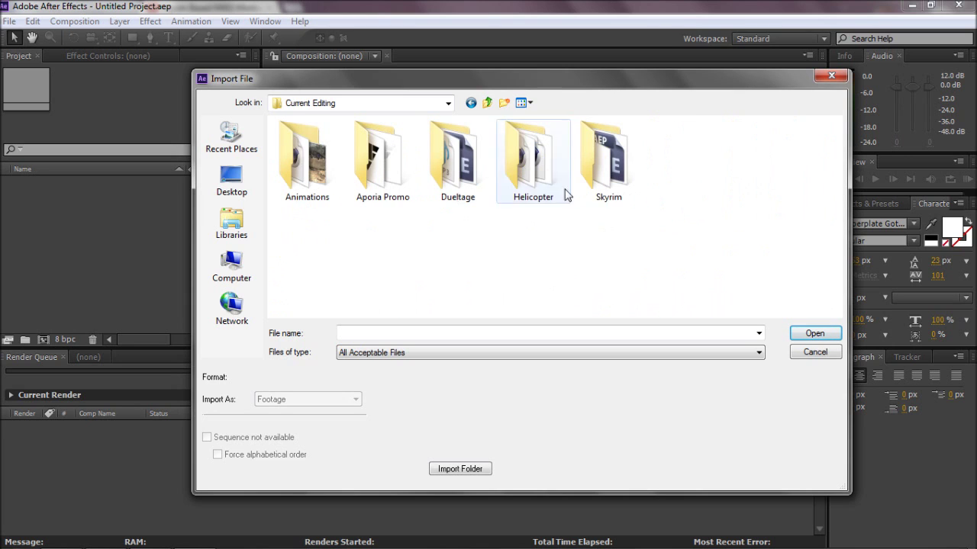
{"action": "double_click", "coordinate": [609, 160]}
{"action": "double_click", "coordinate": [305, 156]}
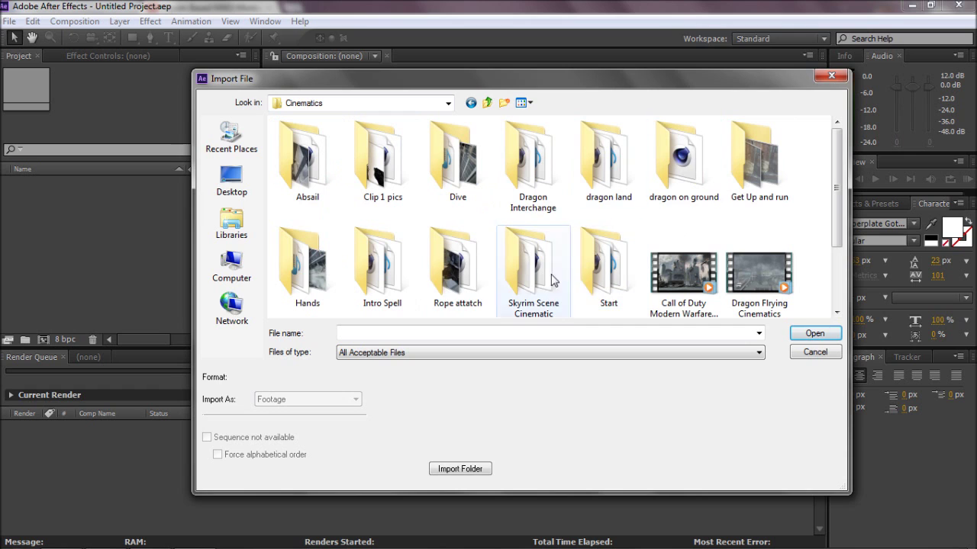
{"action": "scroll", "coordinate": [821, 306], "scroll_direction": "down", "scroll_amount": 2}
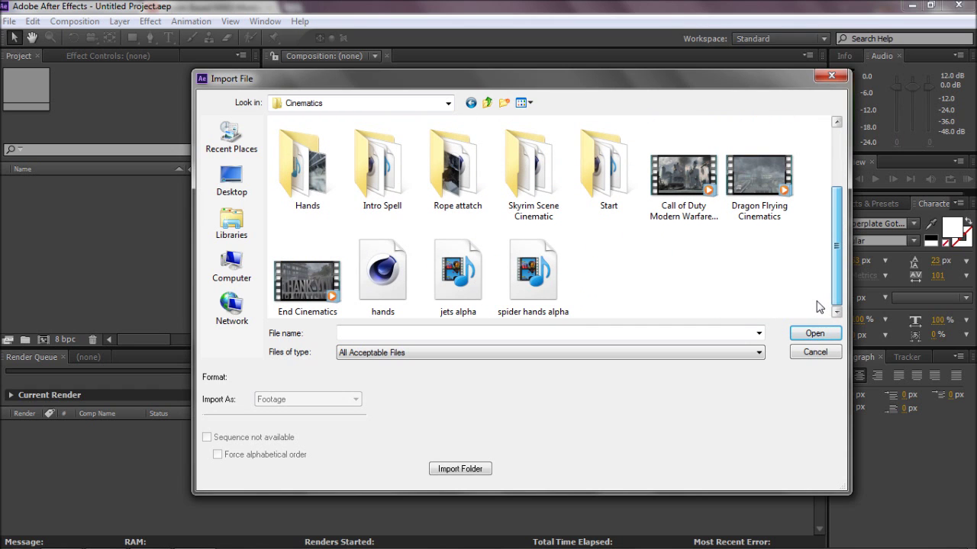
{"action": "scroll", "coordinate": [818, 290], "scroll_direction": "up", "scroll_amount": 3}
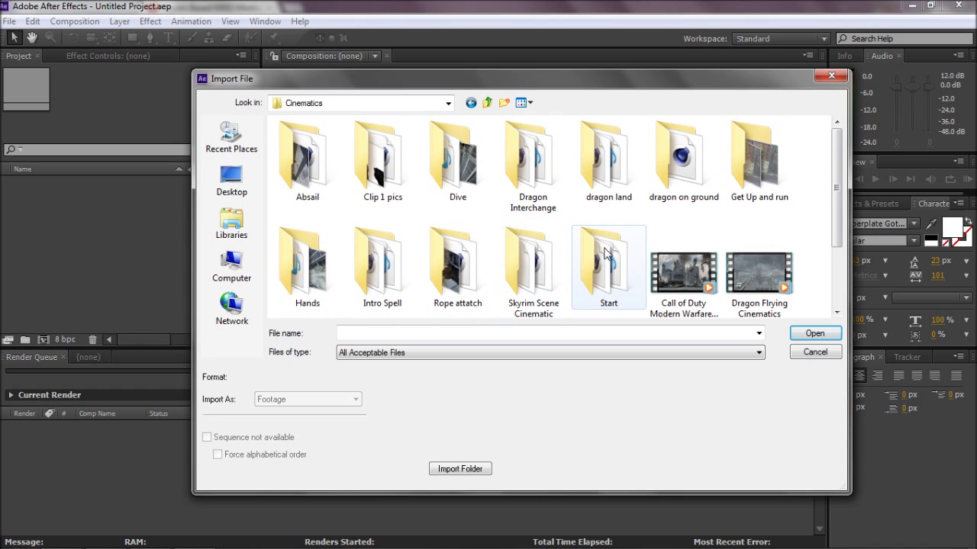
In the Get Up and run folder, select the bottom and top clips and import both.
{"action": "double_click", "coordinate": [766, 152]}
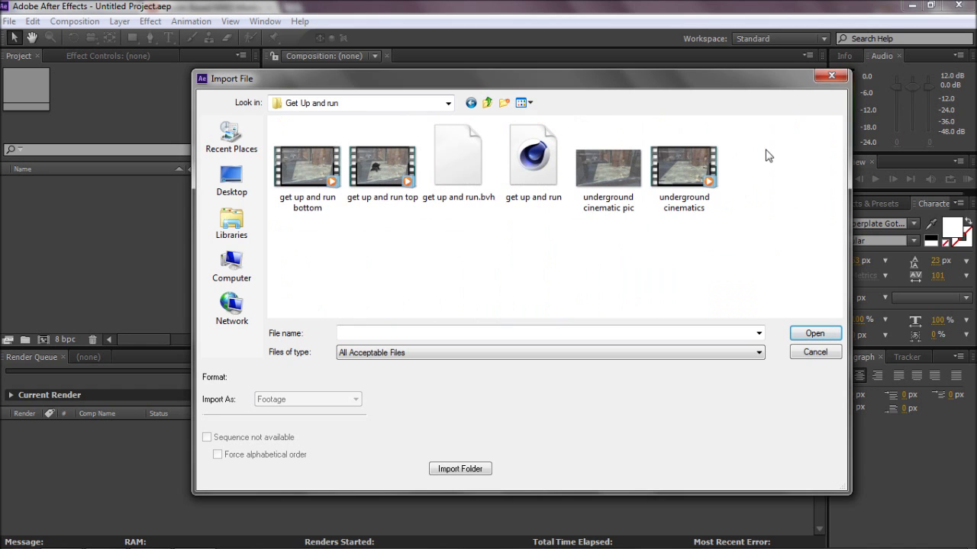
{"action": "left_click", "coordinate": [318, 177]}
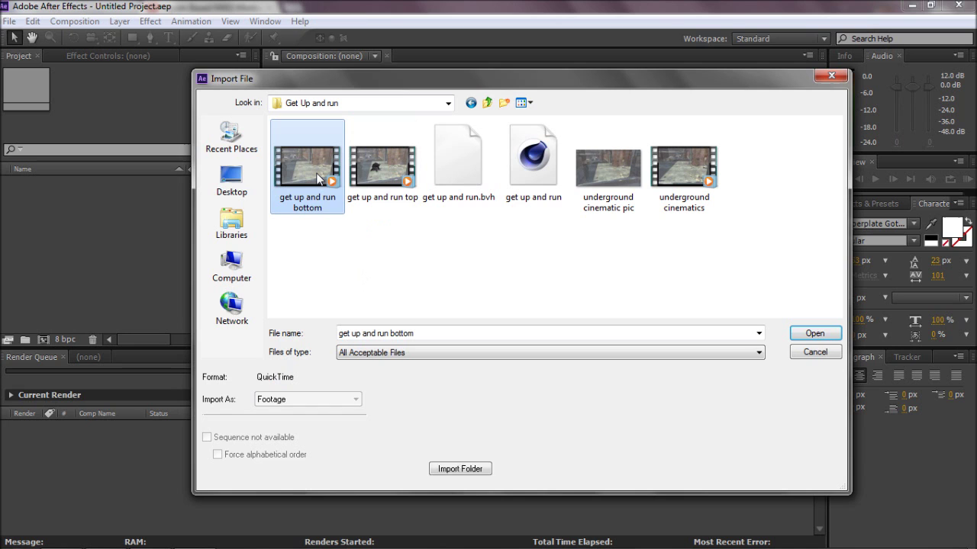
{"action": "left_click", "coordinate": [382, 169], "text": "ctrl"}
{"action": "left_click", "coordinate": [822, 336]}
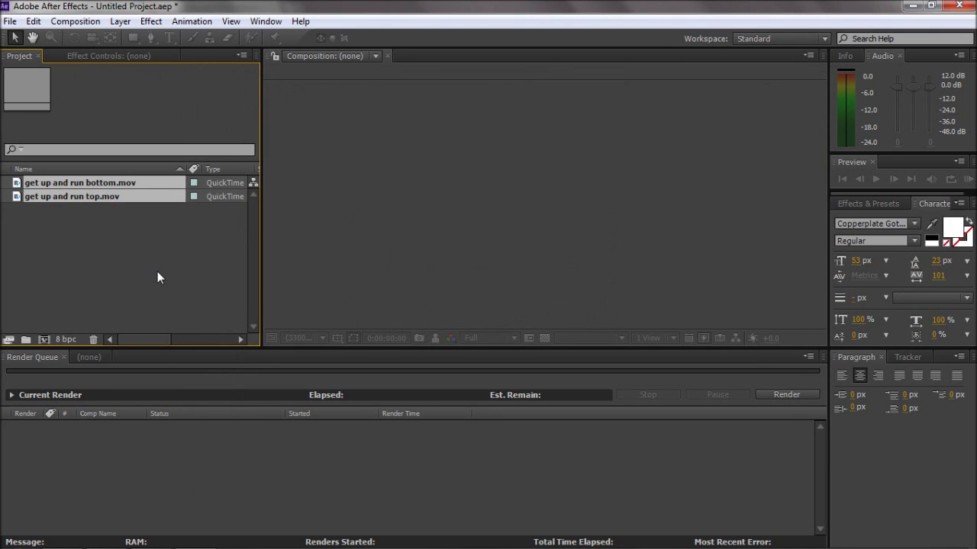
Create a composition from get up and run bottom.mov and set the time to about 3 seconds.
{"action": "left_click_drag", "start_coordinate": [80, 184], "coordinate": [43, 340]}
{"action": "left_click", "coordinate": [74, 208]}
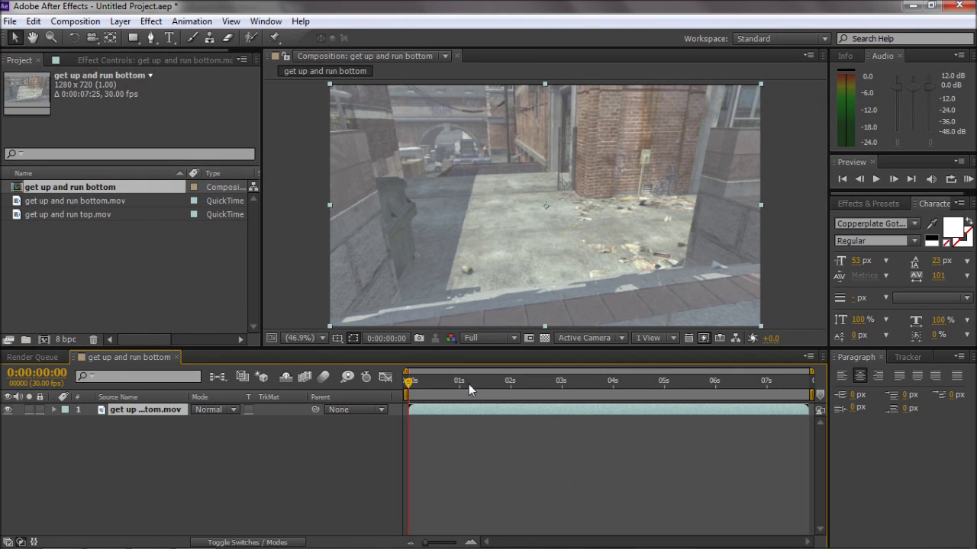
{"action": "left_click", "coordinate": [577, 380]}
{"action": "left_click", "coordinate": [789, 278]}
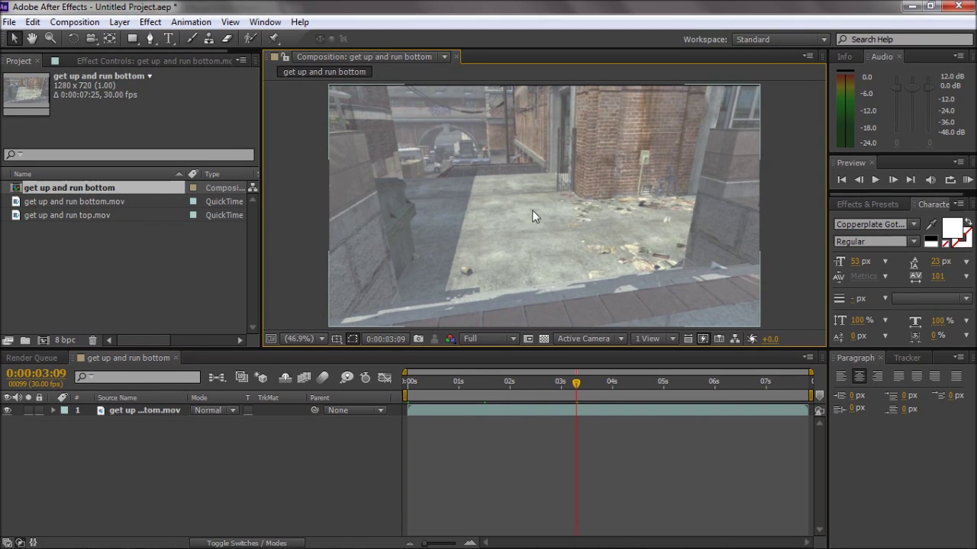
Place get up and run top.mov above the bottom clip and hide the bottom layer.
{"action": "left_click", "coordinate": [96, 220]}
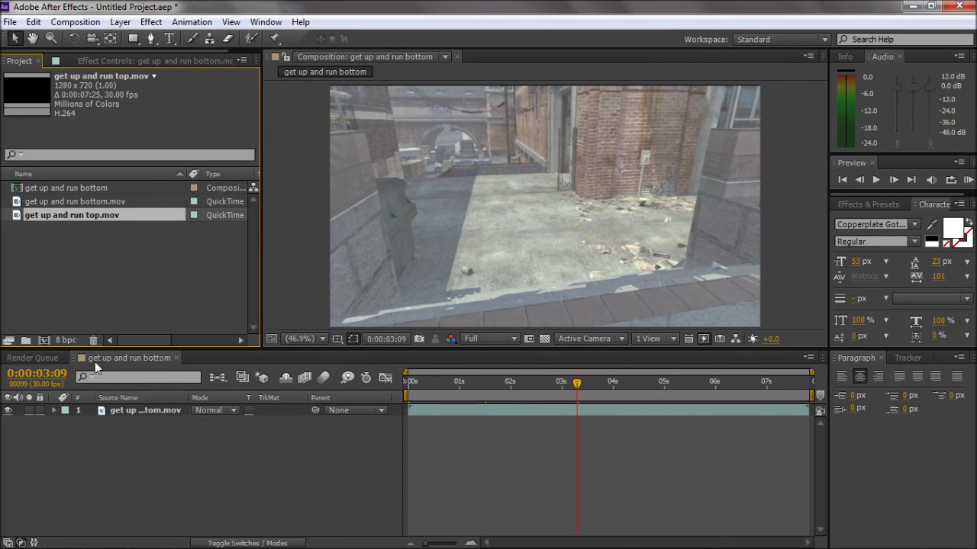
{"action": "left_click_drag", "start_coordinate": [95, 362], "coordinate": [126, 409]}
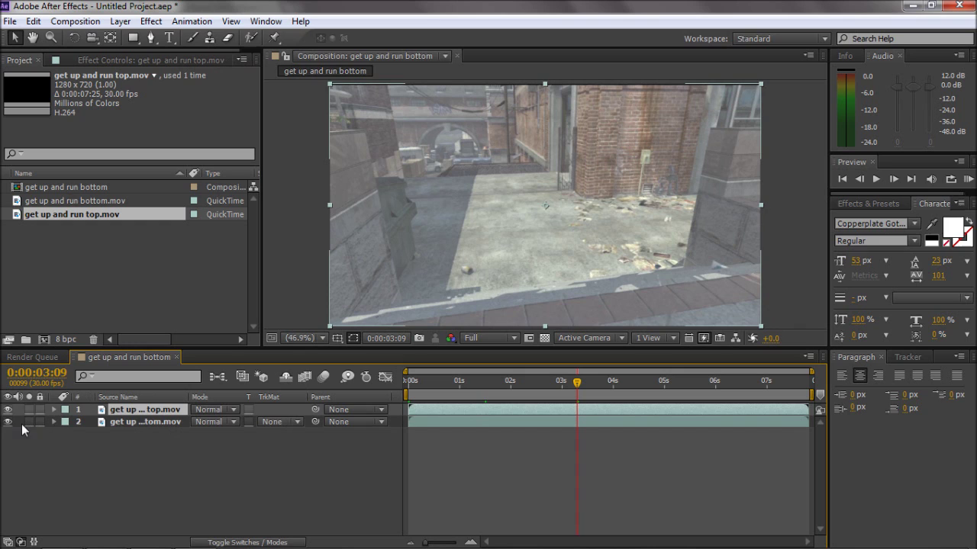
{"action": "left_click", "coordinate": [9, 424]}
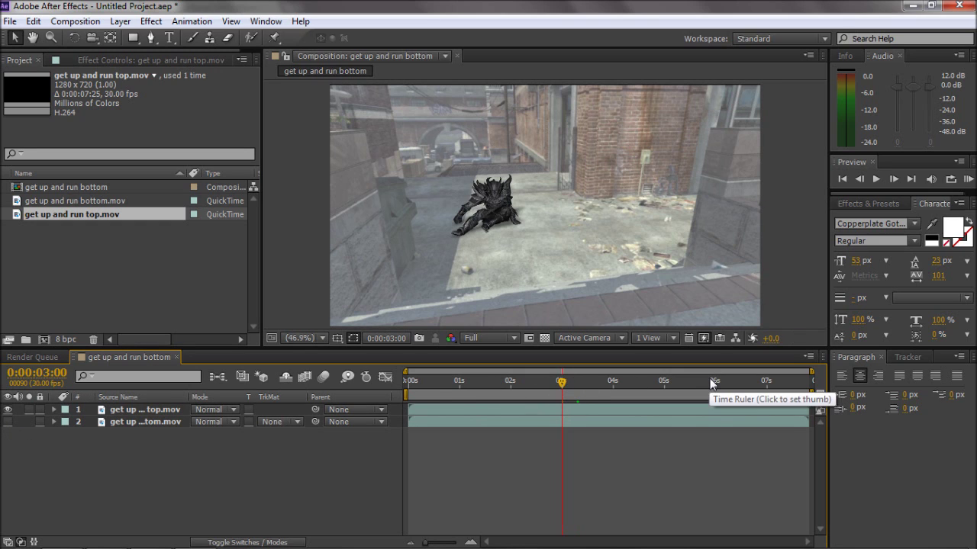
At 0:00:05:27, delete the shape layer accidentally drawn with the Pen tool.
{"action": "left_click", "coordinate": [709, 379]}
{"action": "left_click", "coordinate": [152, 38]}
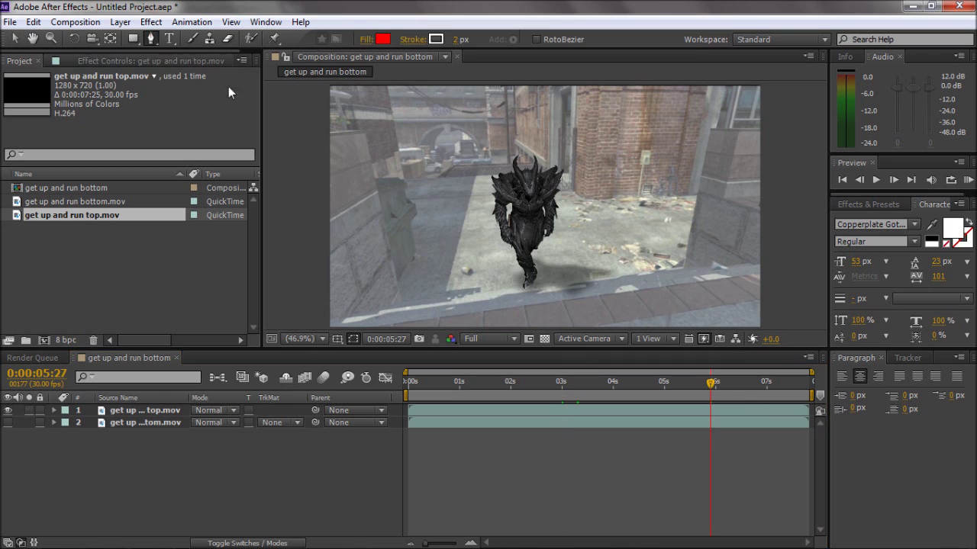
{"action": "left_click", "coordinate": [462, 232]}
{"action": "left_click", "coordinate": [646, 237]}
{"action": "left_click", "coordinate": [645, 301]}
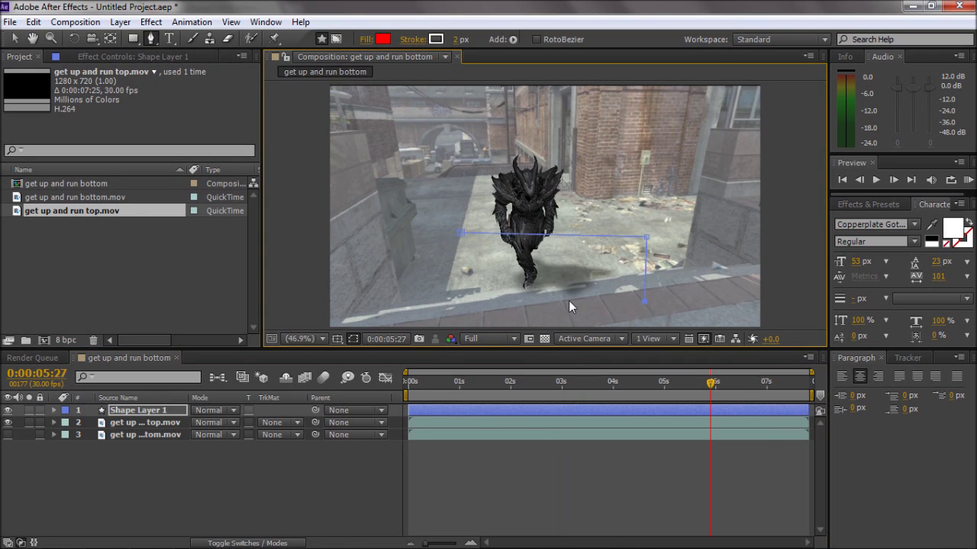
{"action": "left_click", "coordinate": [142, 413]}
{"action": "key", "text": "Delete"}
Draw a mask around the ground area on the top clip and set it to Subtract.
{"action": "left_click", "coordinate": [143, 411]}
{"action": "left_click", "coordinate": [425, 221]}
{"action": "left_click", "coordinate": [646, 242]}
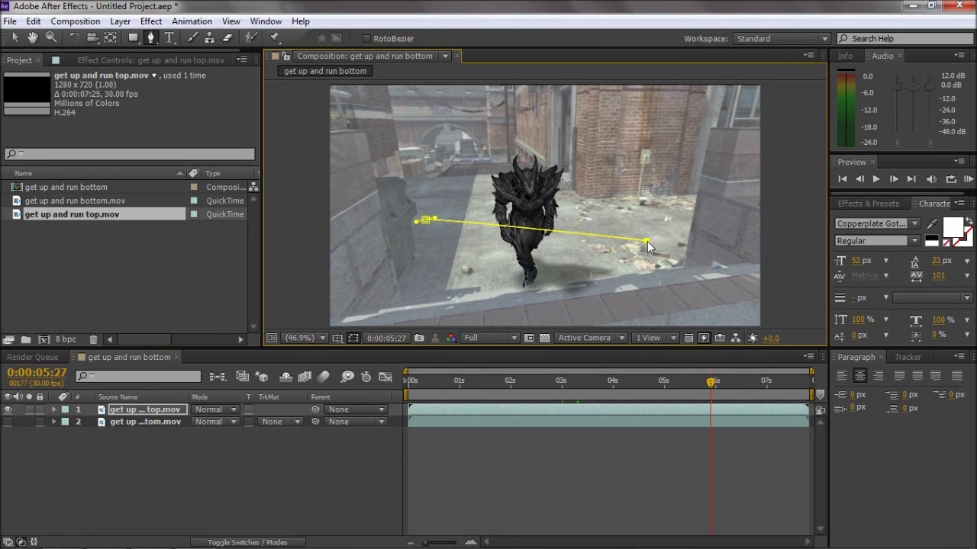
{"action": "left_click", "coordinate": [425, 221]}
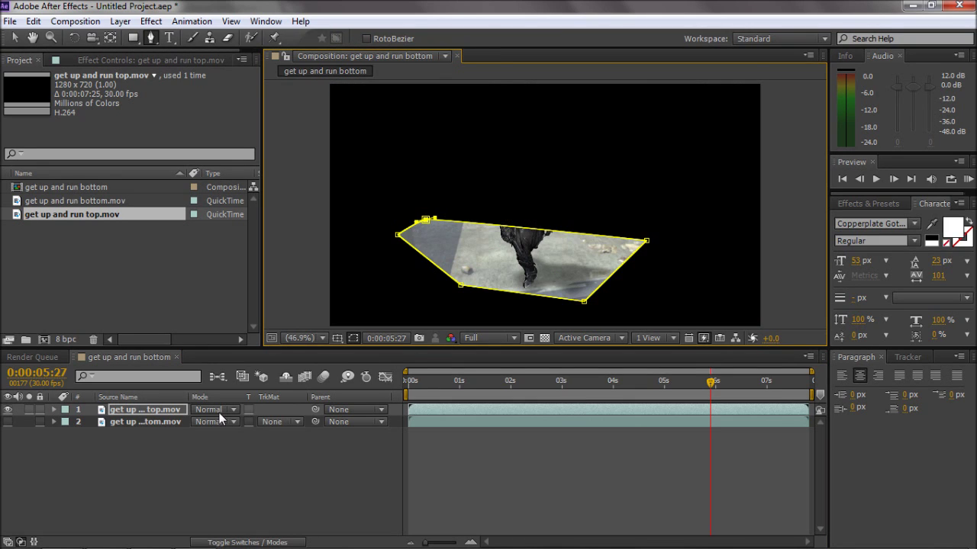
{"action": "key", "text": "m"}
{"action": "left_click", "coordinate": [234, 423]}
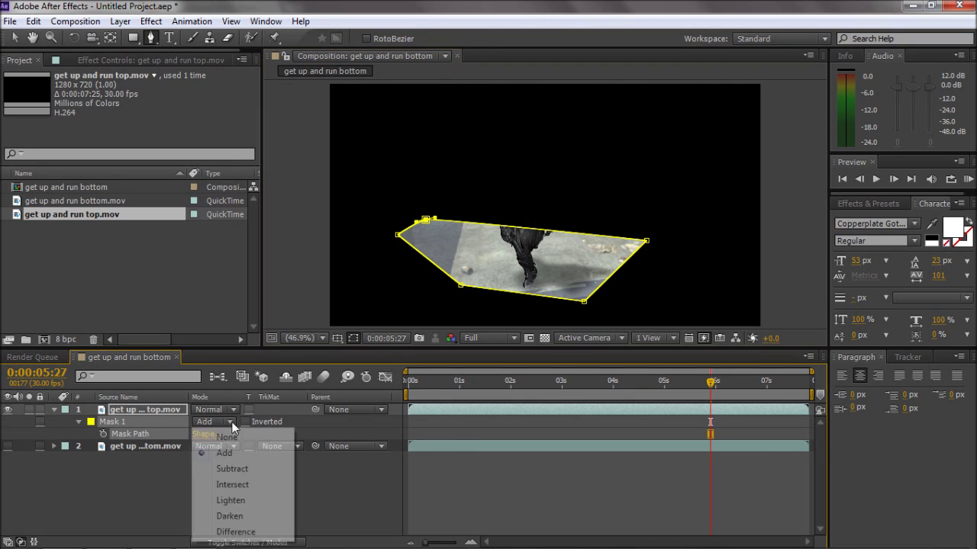
{"action": "left_click", "coordinate": [219, 468]}
Show the bottom clip layer again, redock the Tools panel and return to the Selection tool.
{"action": "left_click", "coordinate": [8, 447]}
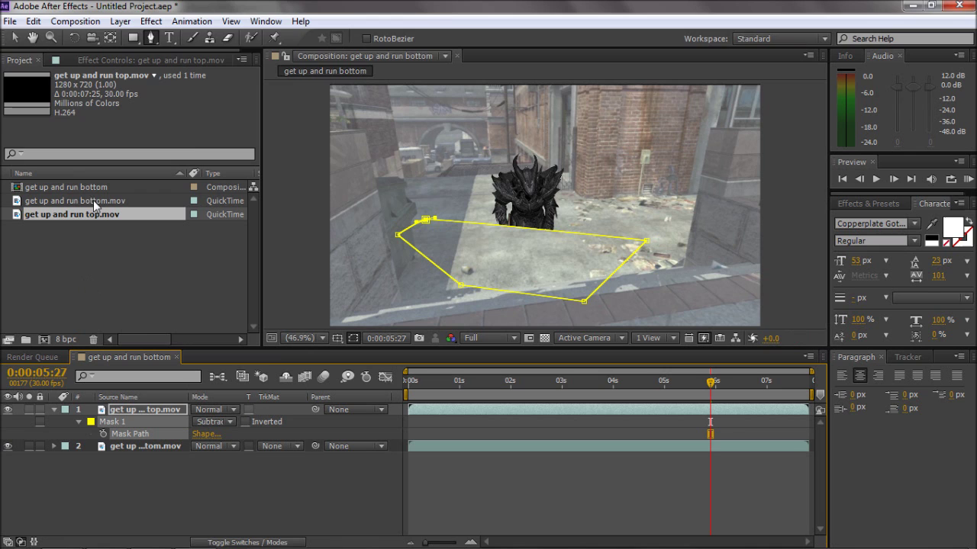
{"action": "mouse_move", "coordinate": [6, 42]}
{"action": "left_mouse_down"}
{"action": "mouse_move", "coordinate": [23, 32]}
{"action": "mouse_move", "coordinate": [14, 28]}
{"action": "left_mouse_up"}
{"action": "left_click", "coordinate": [10, 22]}
{"action": "left_click", "coordinate": [10, 22]}
{"action": "left_click", "coordinate": [14, 38]}
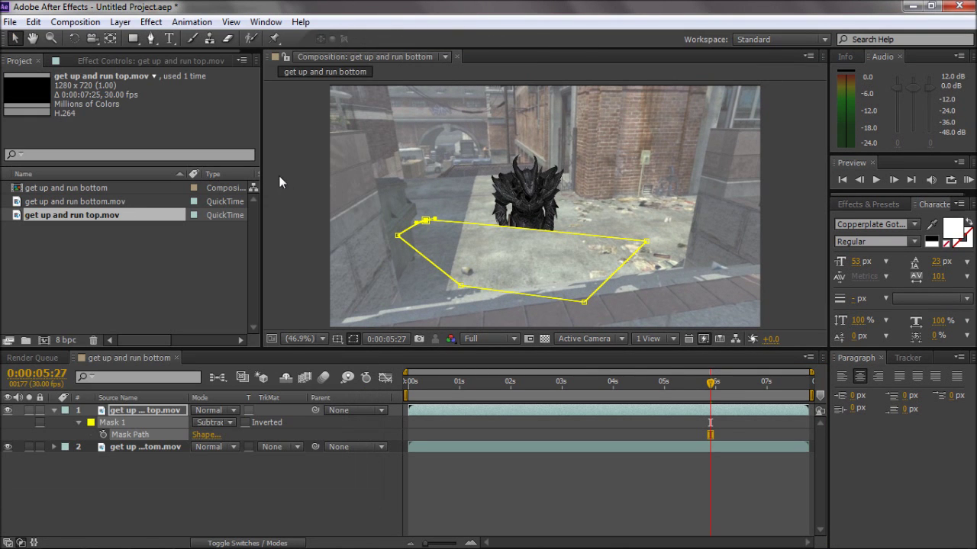
{"action": "left_click", "coordinate": [284, 180]}
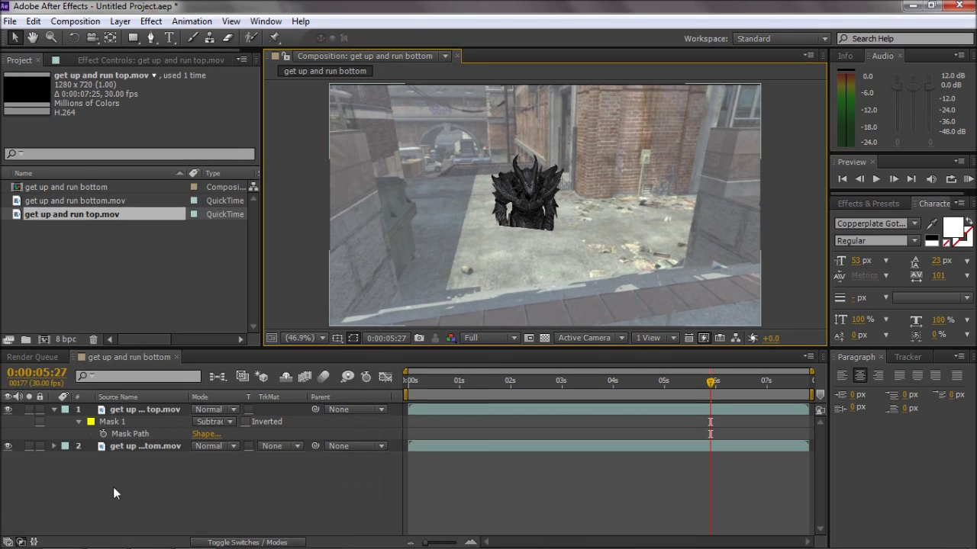
Nudge the bottom footage left and back, then undo Mask 1 off the top layer.
{"action": "left_click", "coordinate": [120, 446]}
{"action": "key", "text": "Left"}
{"action": "key", "text": "Left"}
{"action": "key", "text": "Left"}
{"action": "key", "text": "Left"}
{"action": "key", "text": "Left"}
{"action": "key", "text": "Left"}
{"action": "key", "text": "Left"}
{"action": "key", "text": "Left"}
{"action": "key", "text": "Left"}
{"action": "key", "text": "Left"}
{"action": "key", "text": "Left"}
{"action": "key", "text": "Left"}
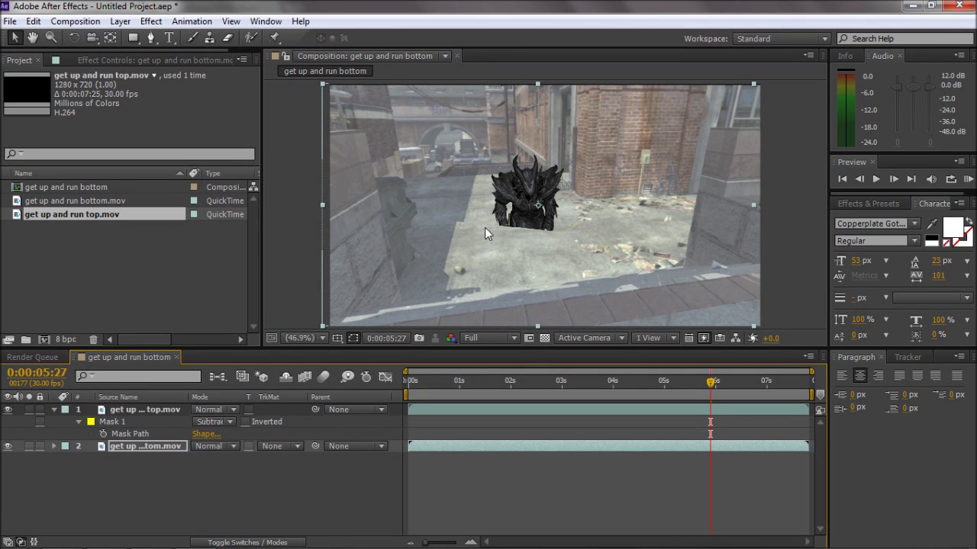
{"action": "key", "text": "Right"}
{"action": "key", "text": "Right"}
{"action": "key", "text": "Right"}
{"action": "key", "text": "Right"}
{"action": "key", "text": "Right"}
{"action": "key", "text": "Right"}
{"action": "key", "text": "Right"}
{"action": "key", "text": "Right"}
{"action": "key", "text": "Right"}
{"action": "key", "text": "Right"}
{"action": "key", "text": "Right"}
{"action": "key", "text": "Right"}
{"action": "key", "text": "Right"}
{"action": "key", "text": "Right"}
{"action": "key", "text": "Right"}
{"action": "key", "text": "Right"}
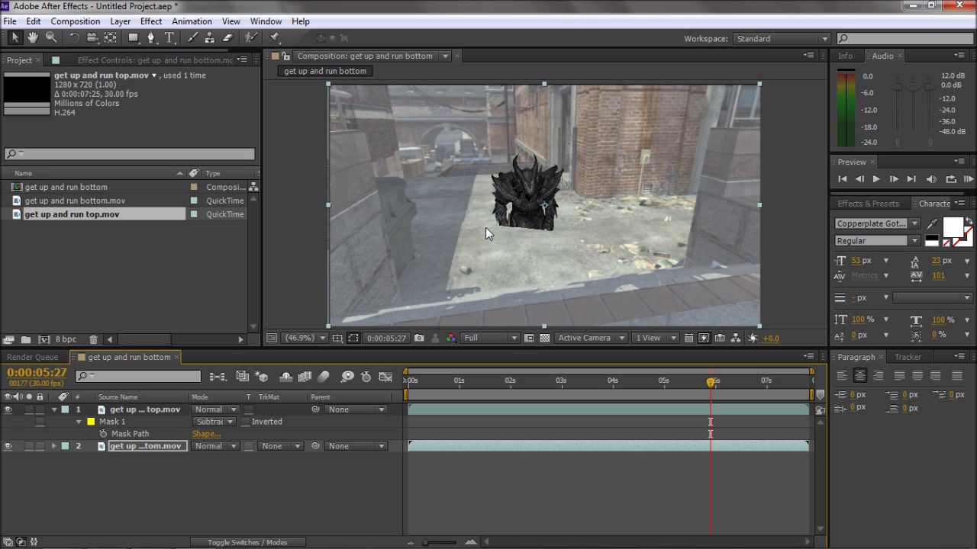
{"action": "key", "text": "ctrl+z"}
{"action": "key", "text": "ctrl+z"}
{"action": "key", "text": "ctrl+z"}
{"action": "key", "text": "ctrl+z"}
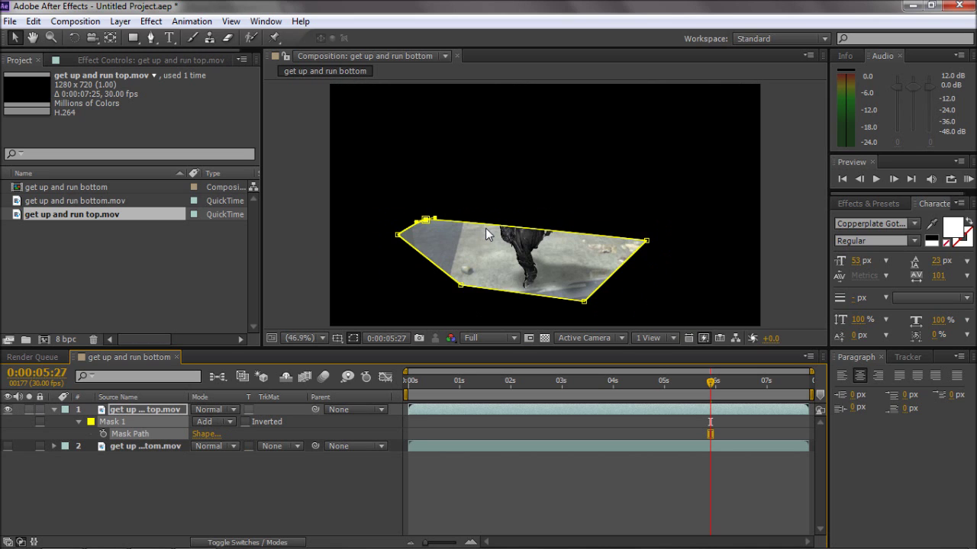
{"action": "key", "text": "ctrl+z"}
{"action": "key", "text": "ctrl+z"}
{"action": "key", "text": "ctrl+z"}
{"action": "key", "text": "ctrl+z"}
{"action": "key", "text": "ctrl+z"}
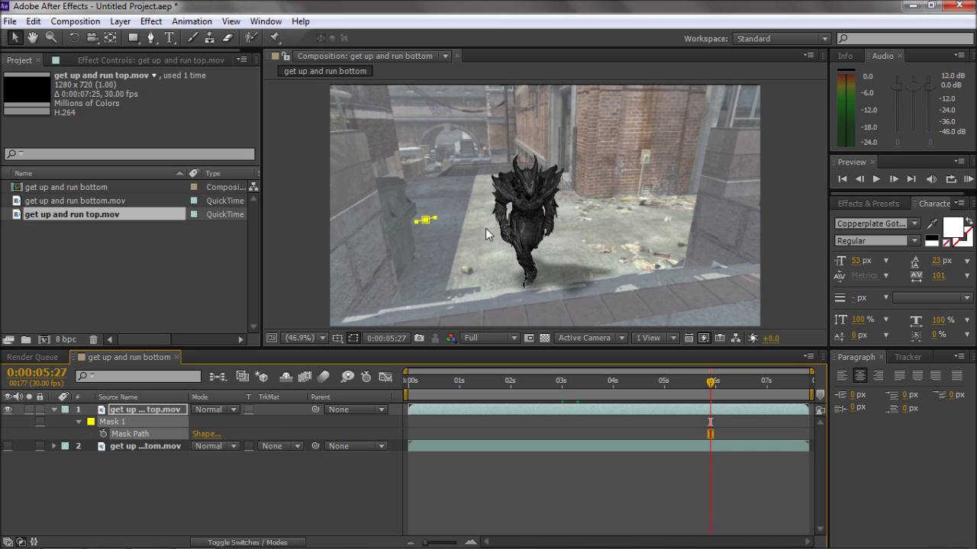
{"action": "key", "text": "ctrl+z"}
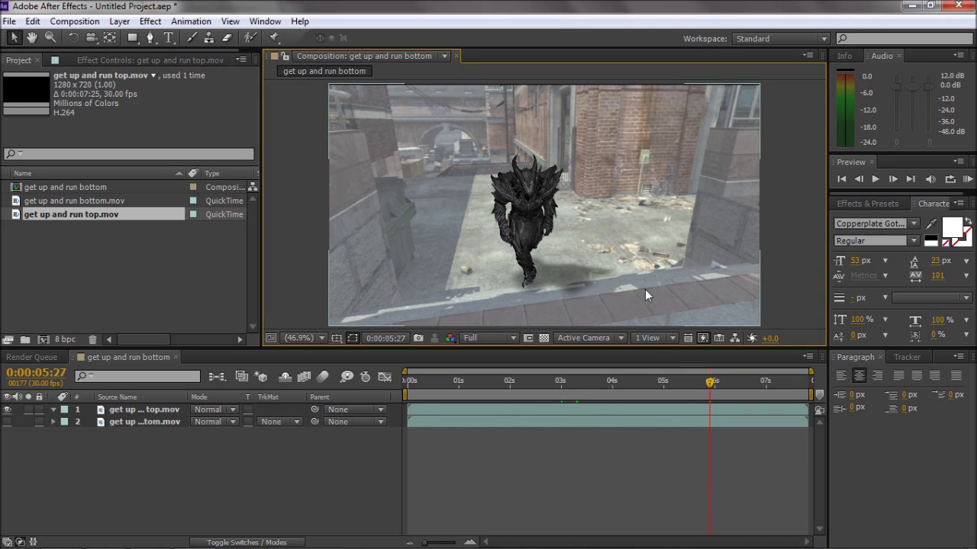
{"action": "left_click", "coordinate": [67, 429]}
{"action": "left_click", "coordinate": [7, 411]}
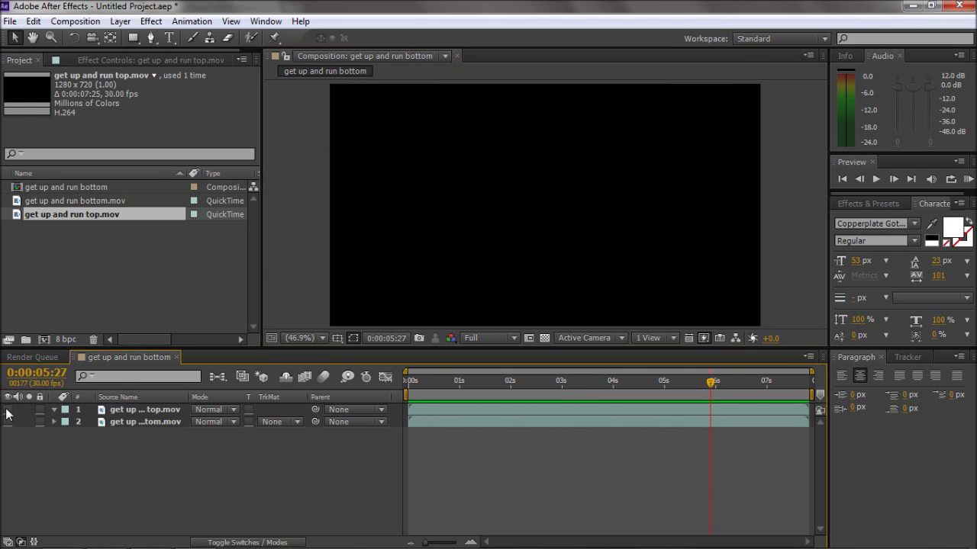
{"action": "left_click_drag", "start_coordinate": [7, 411], "coordinate": [8, 423]}
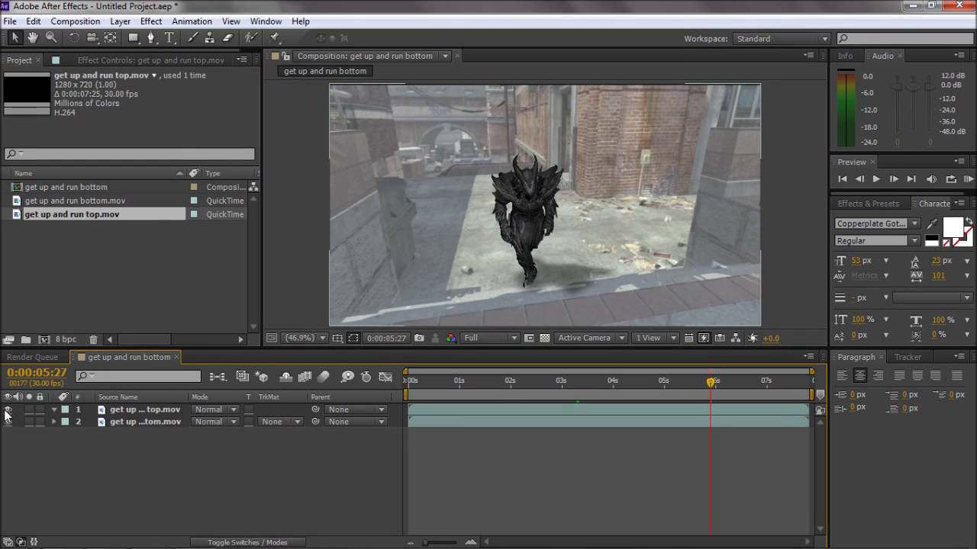
{"action": "left_click", "coordinate": [8, 411]}
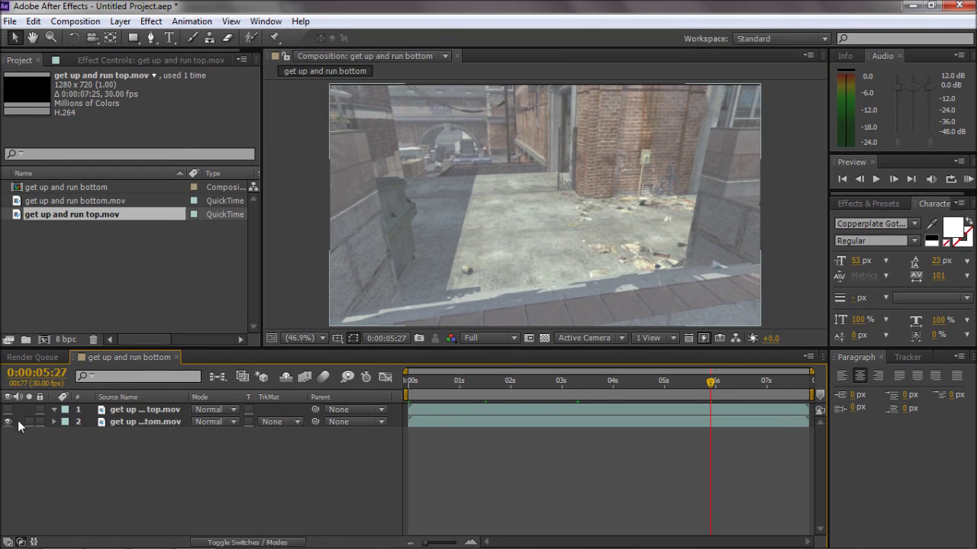
{"action": "left_click", "coordinate": [7, 411]}
{"action": "left_click", "coordinate": [136, 413]}
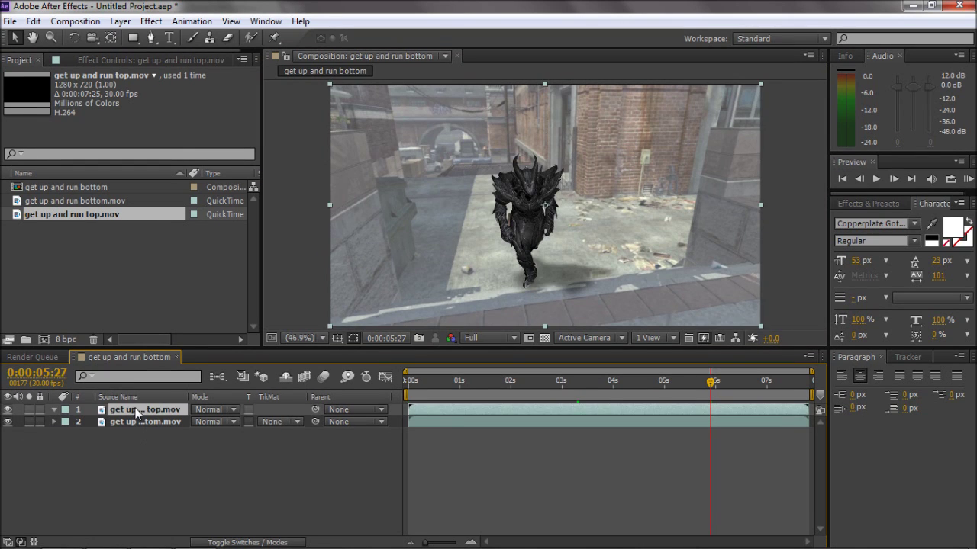
{"action": "key", "text": "t"}
{"action": "left_click_drag", "start_coordinate": [201, 423], "coordinate": [184, 423]}
{"action": "left_click", "coordinate": [184, 421]}
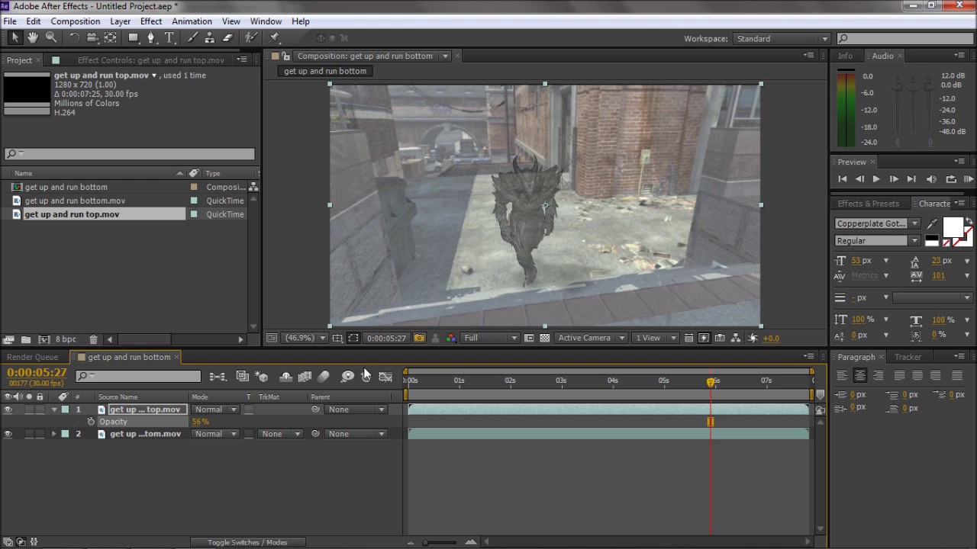
{"action": "left_click", "coordinate": [246, 485]}
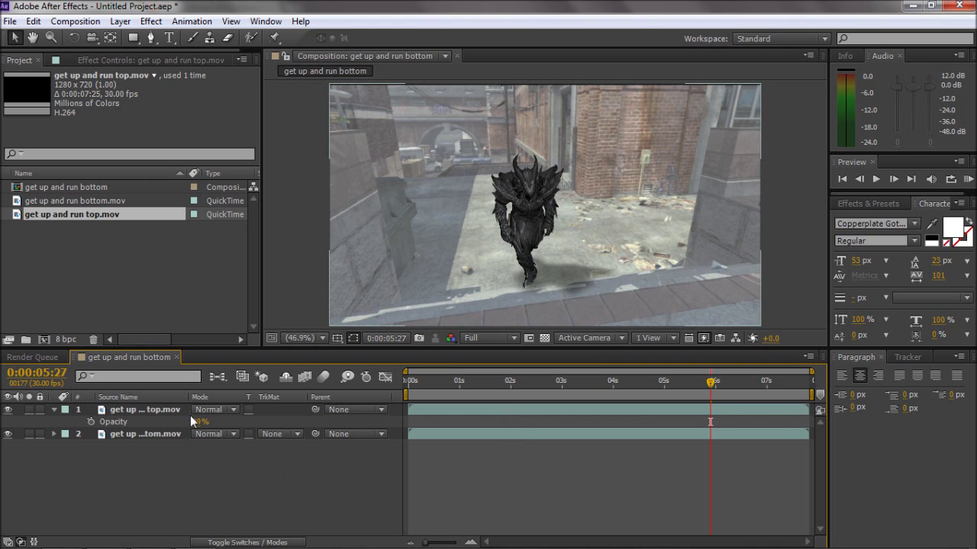
Start a file import and navigate to the Nightcrawler teleport smoke and sound folder.
{"action": "right_click", "coordinate": [76, 271]}
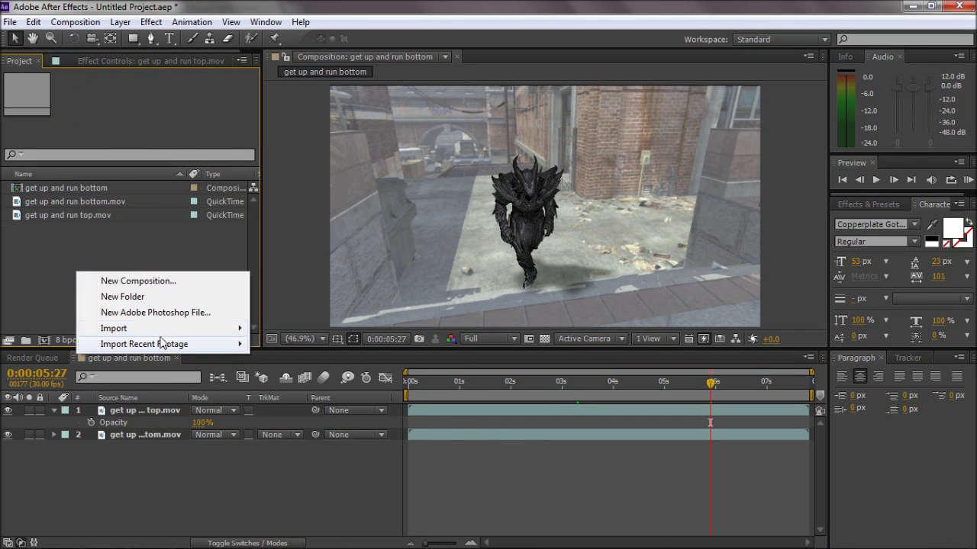
{"action": "mouse_move", "coordinate": [175, 327]}
{"action": "left_click", "coordinate": [261, 326]}
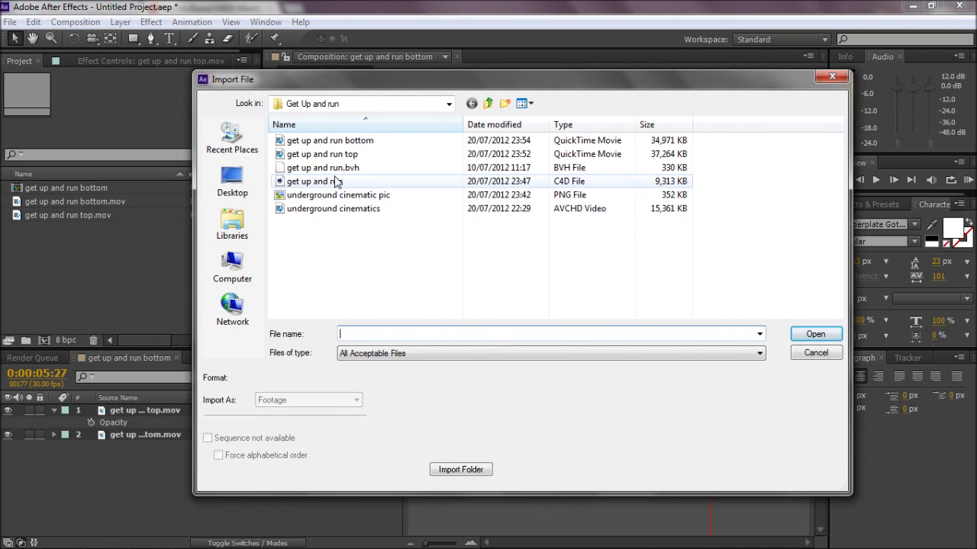
{"action": "left_click", "coordinate": [491, 105]}
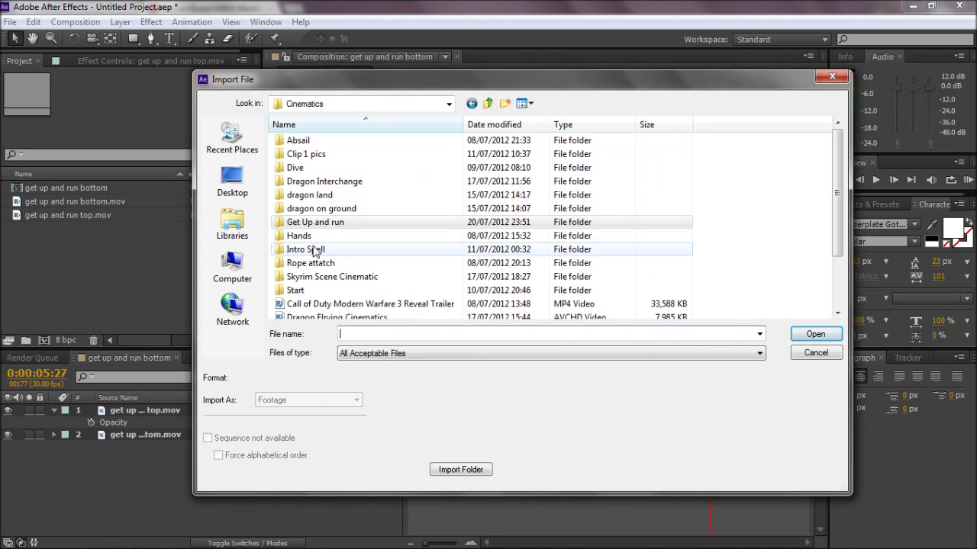
{"action": "double_click", "coordinate": [329, 277]}
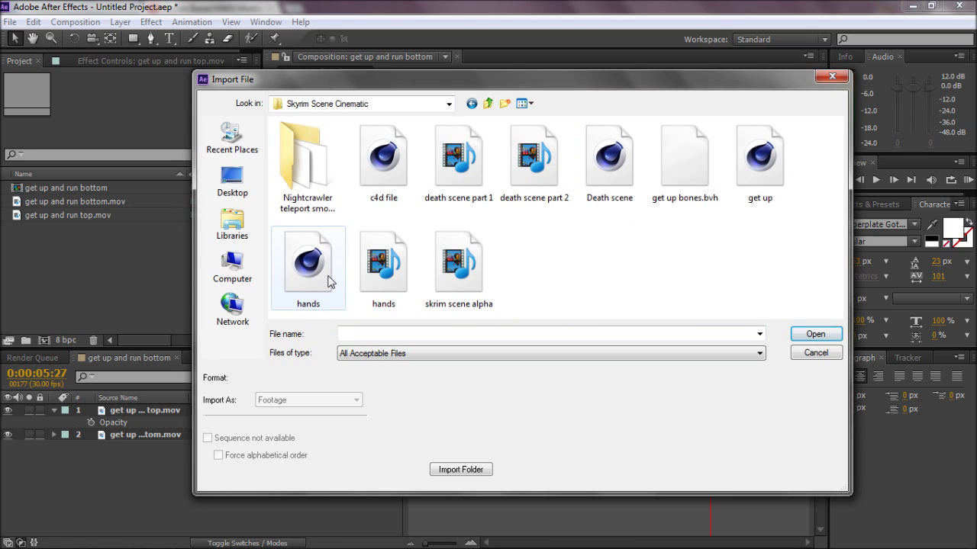
{"action": "double_click", "coordinate": [305, 162]}
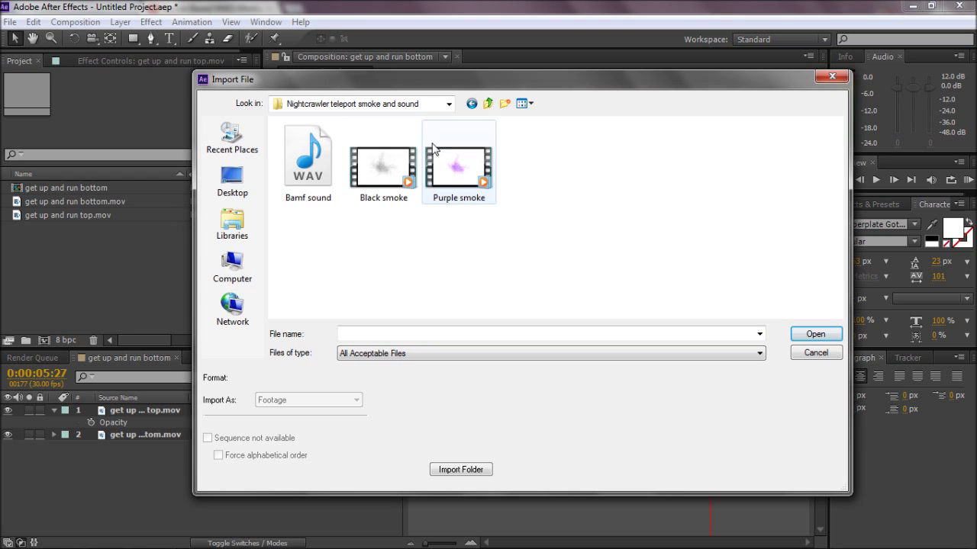
Select only Purple smoke.mov and import it.
{"action": "left_click", "coordinate": [313, 168]}
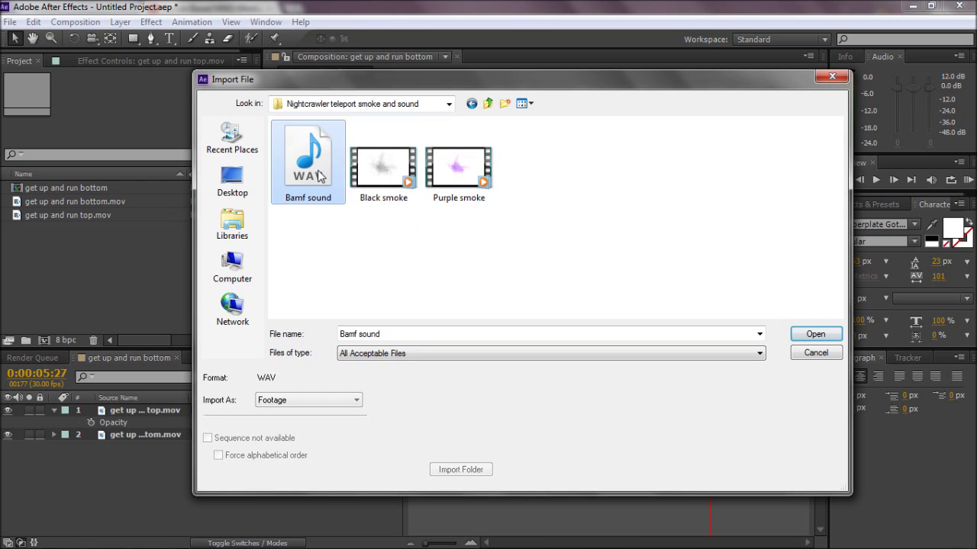
{"action": "left_click_drag", "start_coordinate": [548, 212], "coordinate": [321, 153]}
{"action": "left_click", "coordinate": [488, 177]}
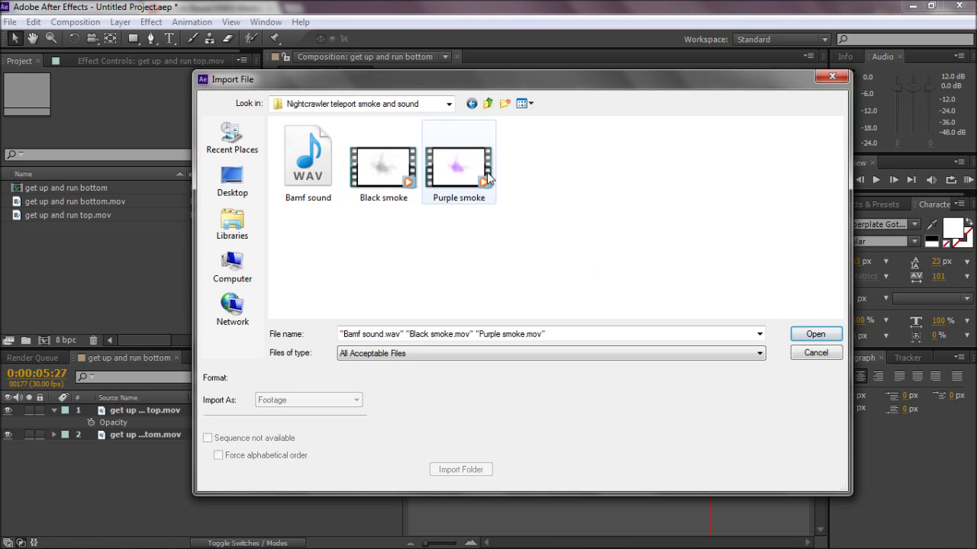
{"action": "double_click", "coordinate": [486, 174]}
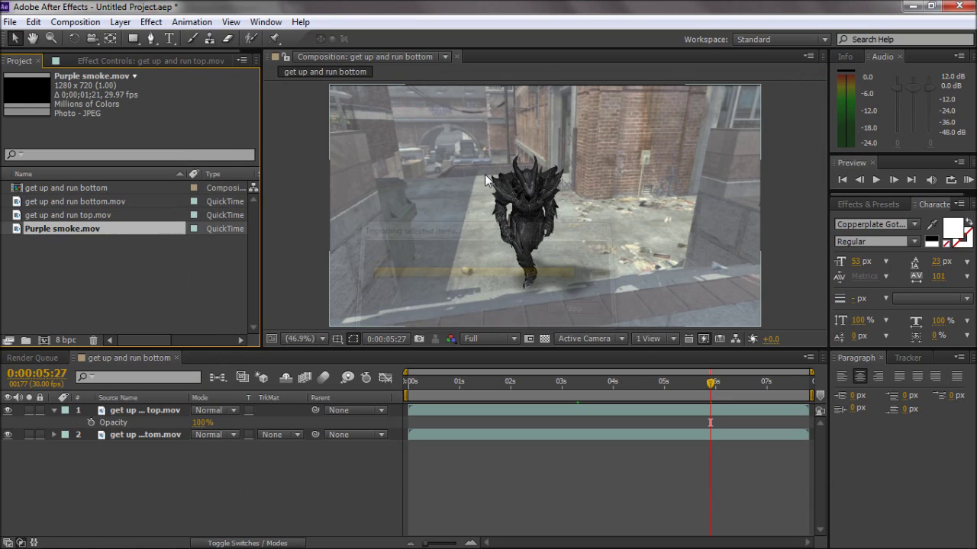
Move the current time to 0:00:02:00 and drag Purple smoke.mov into the timeline as the top layer.
{"action": "left_click", "coordinate": [123, 259]}
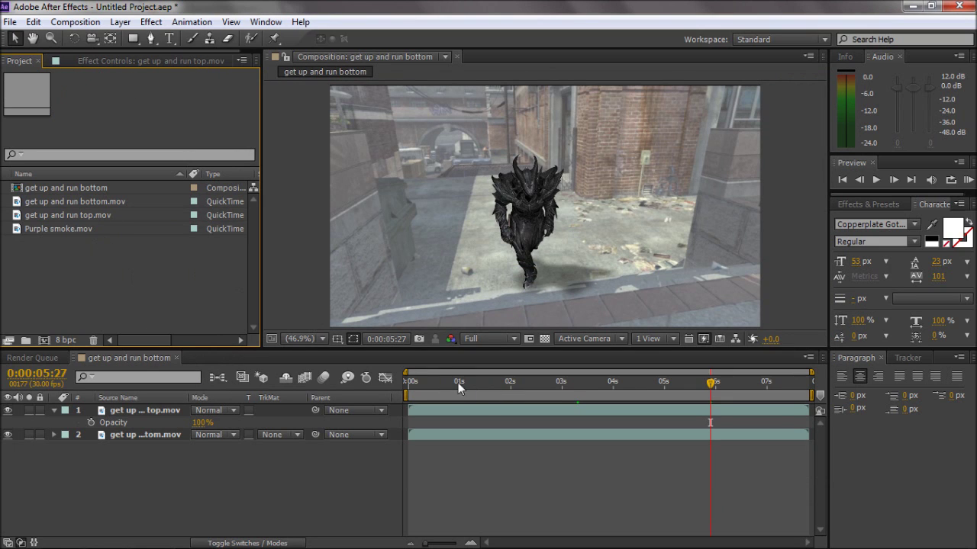
{"action": "left_click", "coordinate": [428, 384]}
{"action": "left_click", "coordinate": [422, 384]}
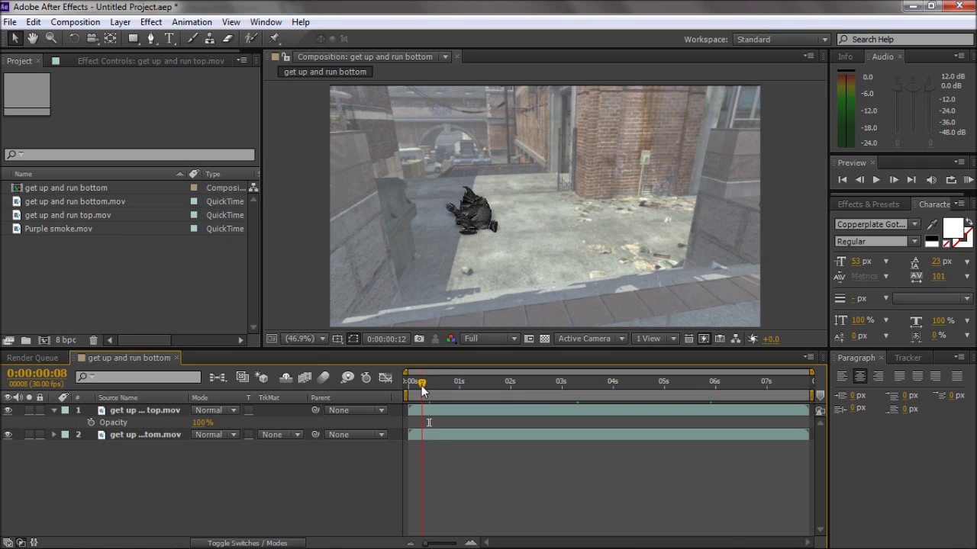
{"action": "left_click", "coordinate": [431, 385]}
{"action": "left_click", "coordinate": [439, 385]}
{"action": "left_click_drag", "start_coordinate": [454, 385], "coordinate": [496, 385]}
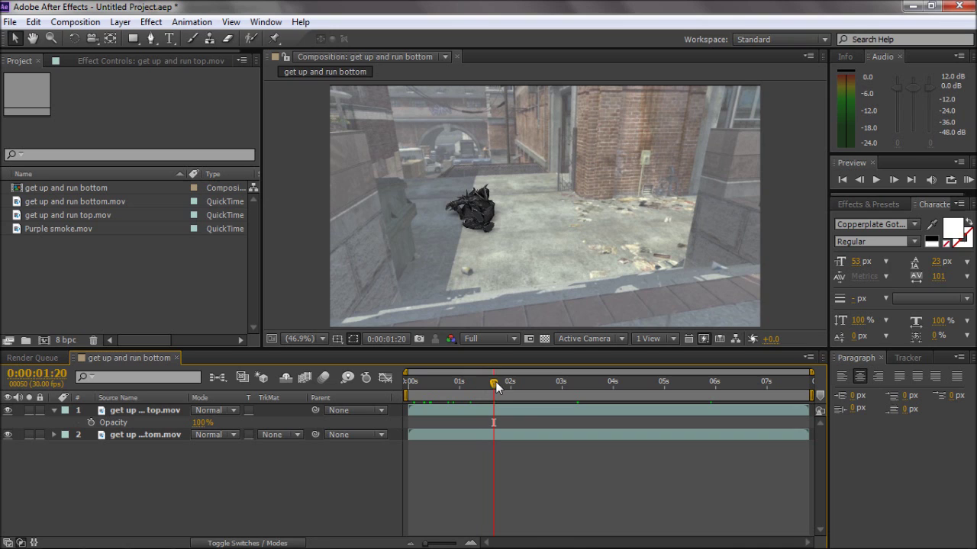
{"action": "left_click", "coordinate": [488, 407]}
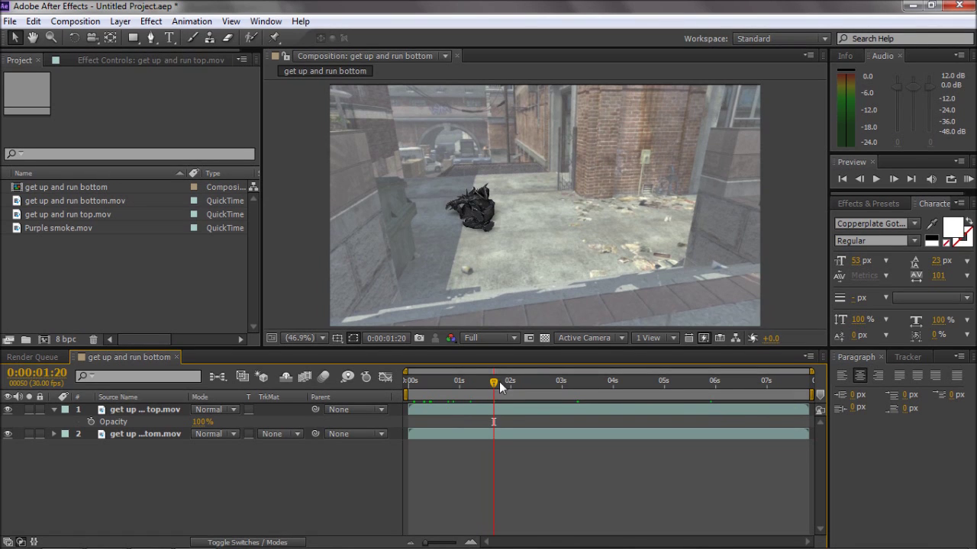
{"action": "left_click_drag", "start_coordinate": [499, 381], "coordinate": [511, 383]}
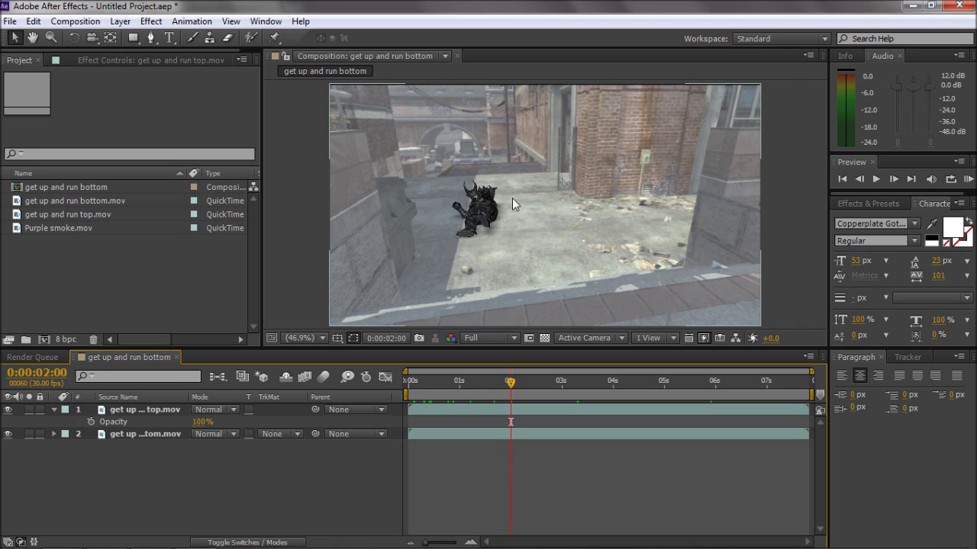
{"action": "left_click_drag", "start_coordinate": [83, 228], "coordinate": [488, 405]}
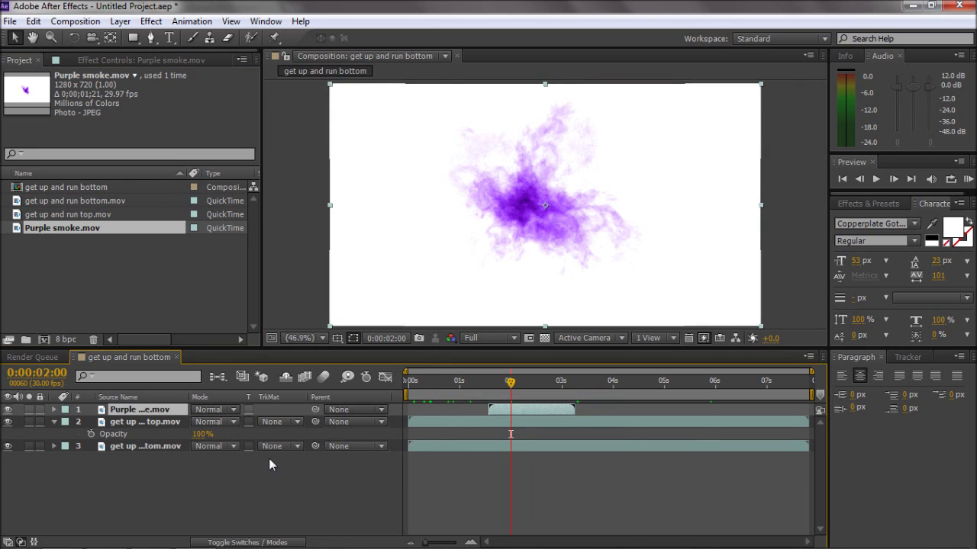
Set the Purple smoke layer's blend mode to Multiply and nudge it slightly right and down.
{"action": "left_click", "coordinate": [233, 410]}
{"action": "left_click", "coordinate": [243, 405]}
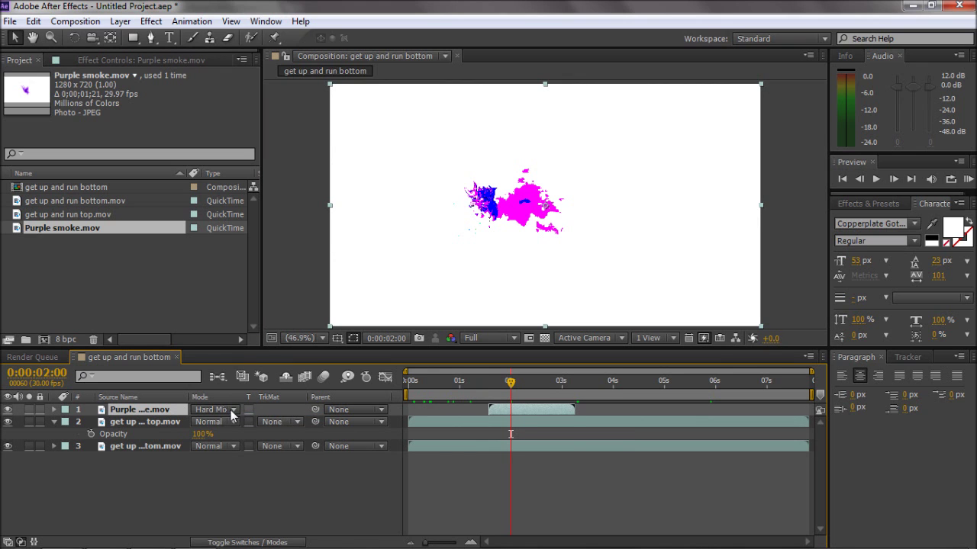
{"action": "left_click", "coordinate": [234, 410]}
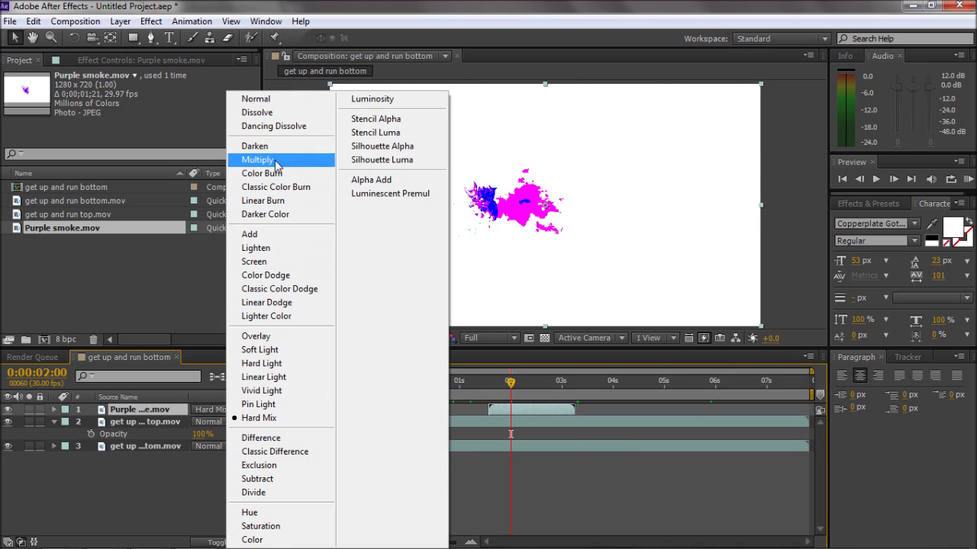
{"action": "left_click", "coordinate": [278, 161]}
{"action": "left_click_drag", "start_coordinate": [554, 243], "coordinate": [566, 248]}
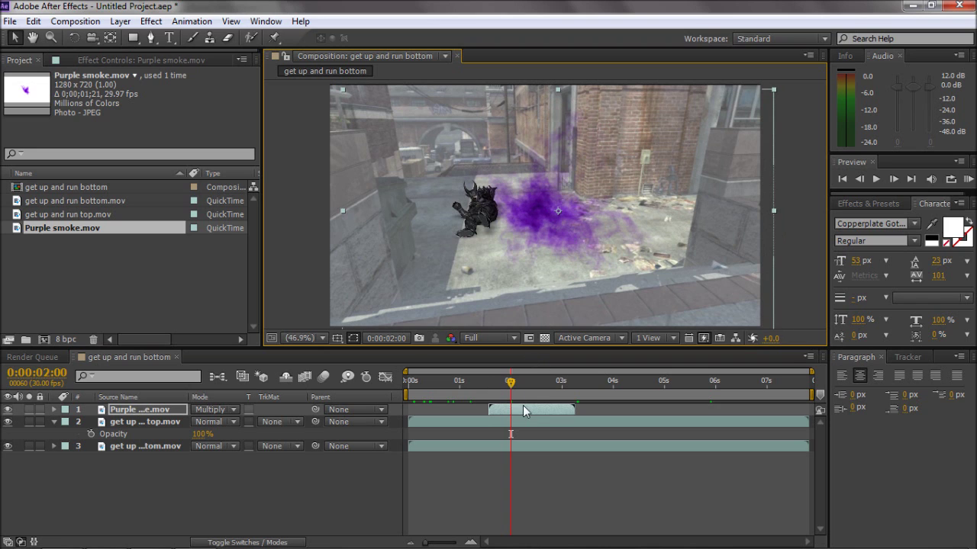
Scale the smoke to 59%, rotate it 43° over the character, and scrub back to 0:00:01:18.
{"action": "key", "text": "s"}
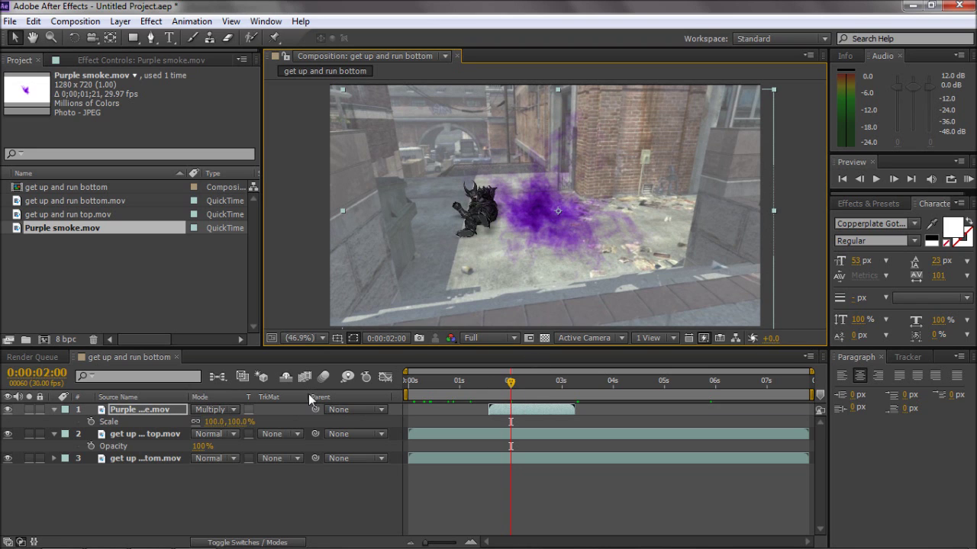
{"action": "left_click_drag", "start_coordinate": [217, 421], "coordinate": [242, 421]}
{"action": "key", "text": "r"}
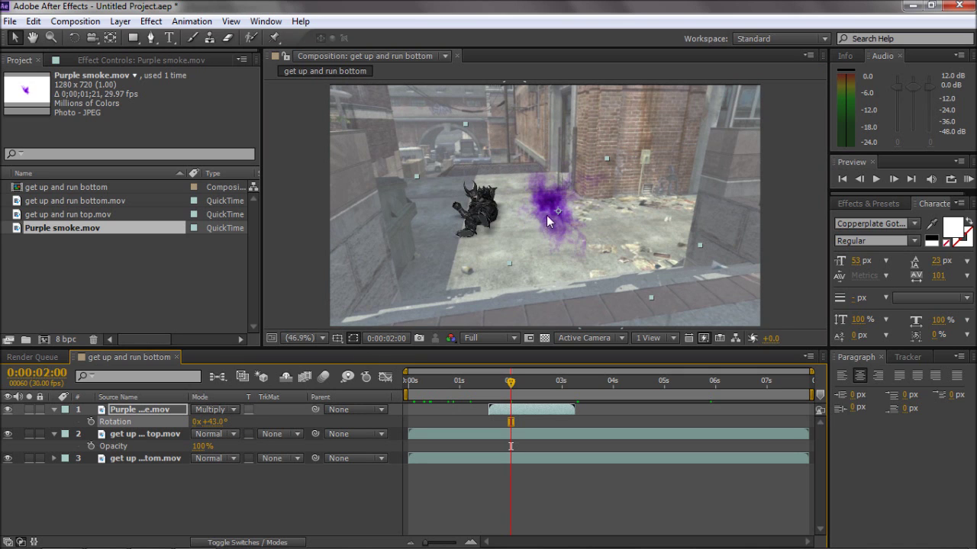
{"action": "left_click_drag", "start_coordinate": [546, 216], "coordinate": [469, 213]}
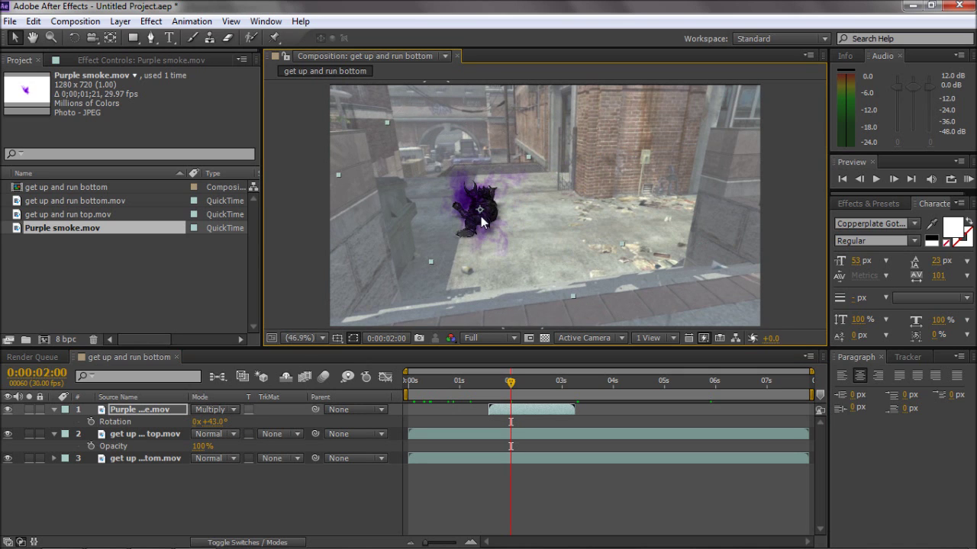
{"action": "left_click", "coordinate": [493, 382]}
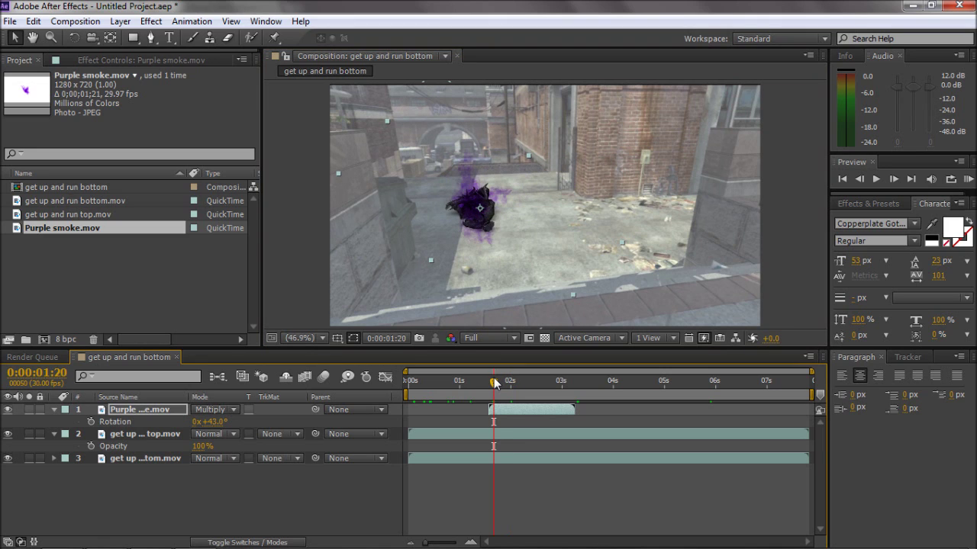
{"action": "left_click_drag", "start_coordinate": [496, 381], "coordinate": [489, 382]}
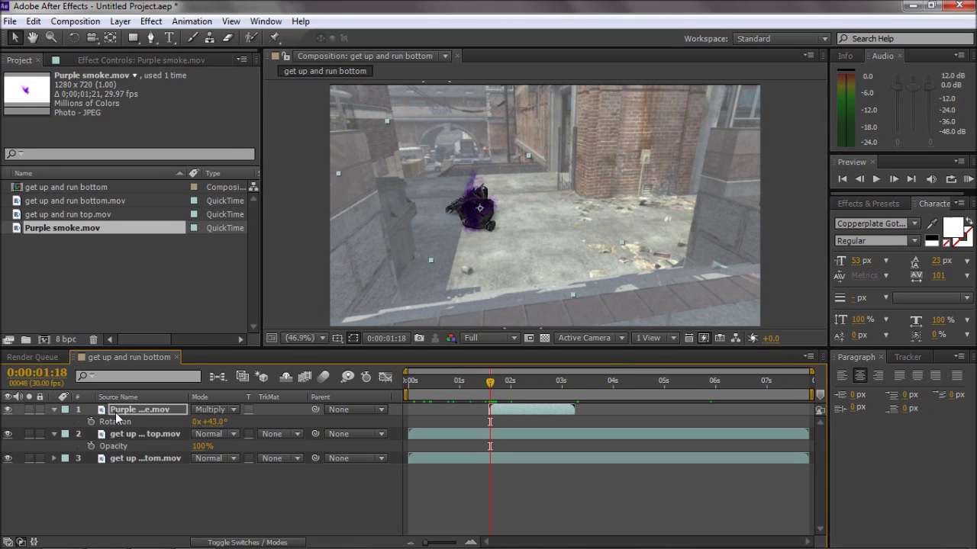
At 0:00:01:17, show the top character clip and set a 0% Opacity keyframe.
{"action": "left_click", "coordinate": [812, 222]}
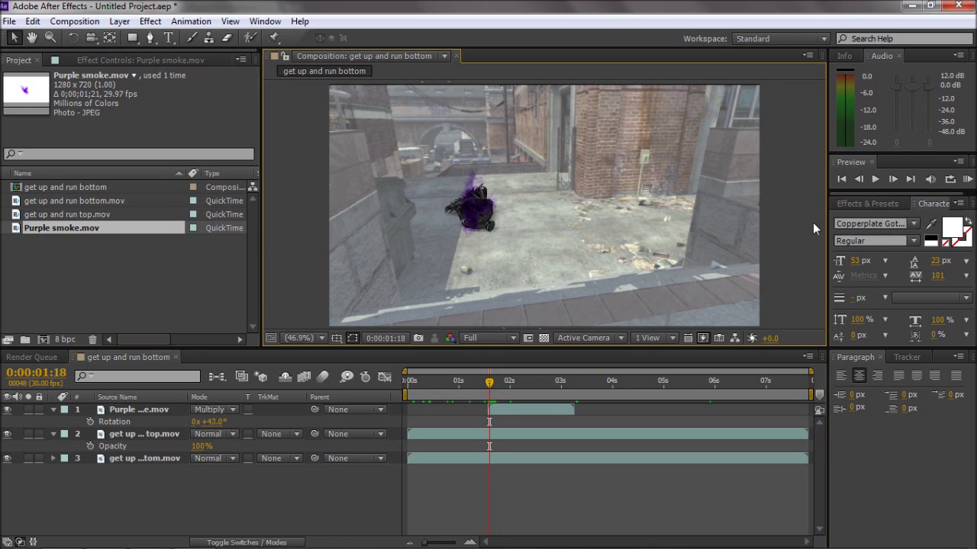
{"action": "left_click", "coordinate": [860, 178]}
{"action": "left_click", "coordinate": [862, 179]}
{"action": "left_click", "coordinate": [891, 180]}
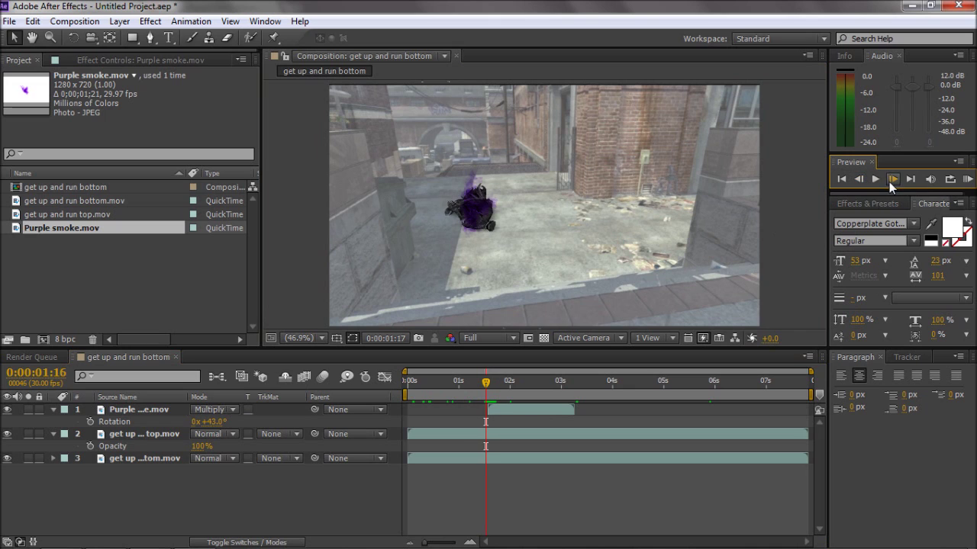
{"action": "left_click", "coordinate": [471, 439]}
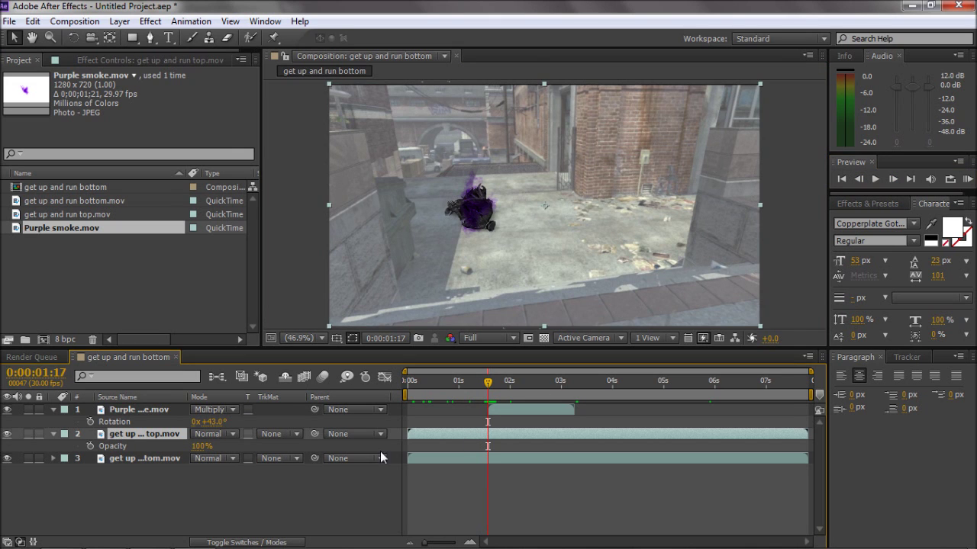
{"action": "left_click", "coordinate": [9, 437]}
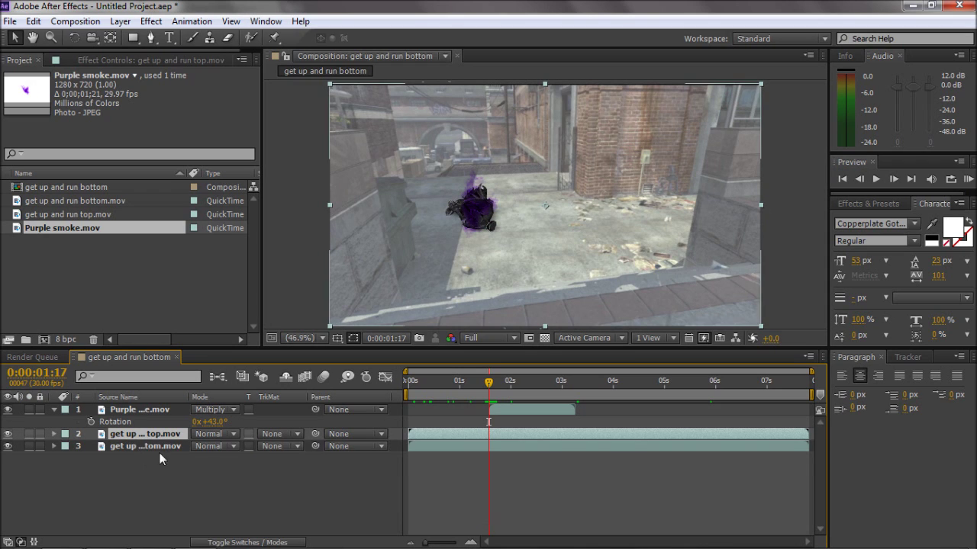
{"action": "left_click", "coordinate": [90, 447]}
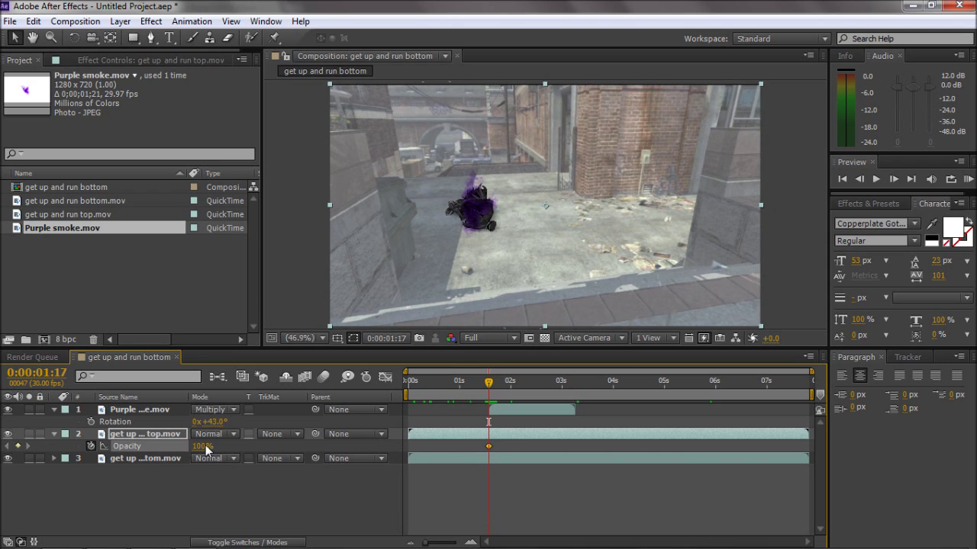
{"action": "left_click", "coordinate": [780, 319]}
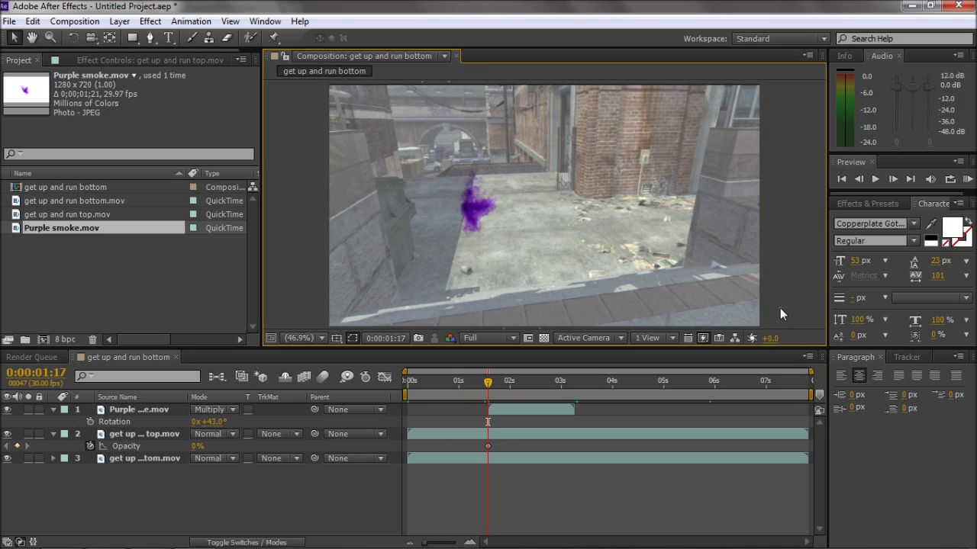
At 0:00:02:03, raise the top clip's Opacity to 99%.
{"action": "left_click", "coordinate": [892, 179]}
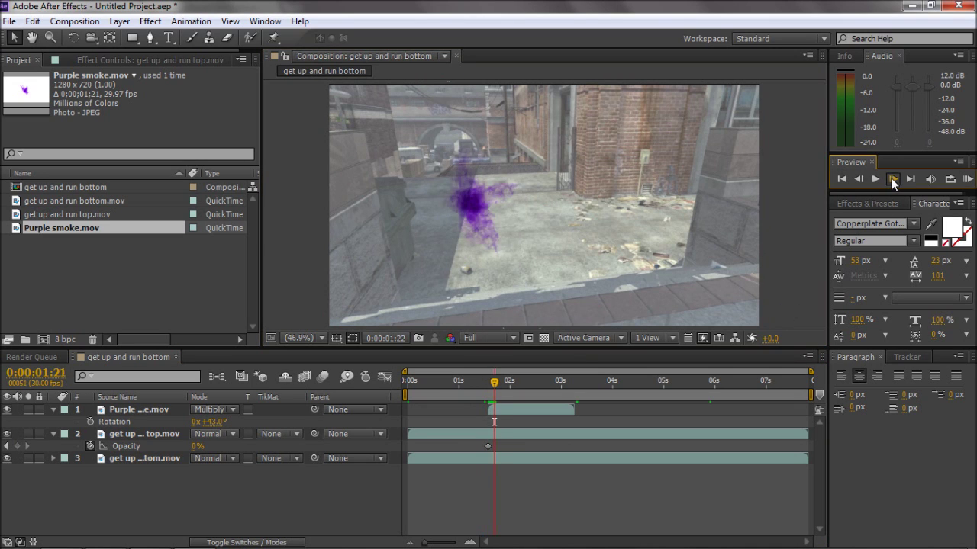
{"action": "left_click", "coordinate": [893, 179]}
{"action": "left_click", "coordinate": [893, 179]}
{"action": "left_click", "coordinate": [892, 178]}
{"action": "left_click", "coordinate": [893, 178]}
{"action": "left_click", "coordinate": [893, 178]}
{"action": "left_click", "coordinate": [893, 178]}
{"action": "left_click", "coordinate": [893, 179]}
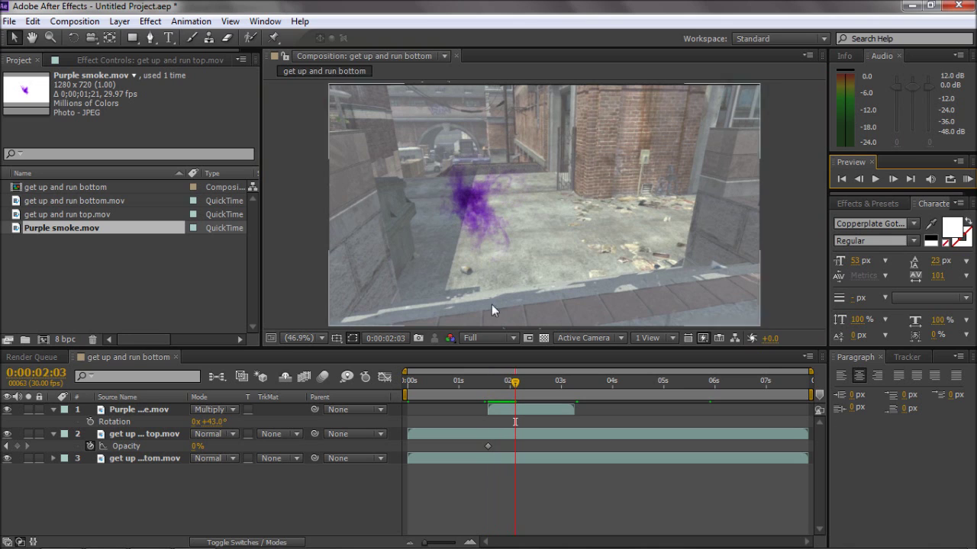
{"action": "left_click_drag", "start_coordinate": [197, 449], "coordinate": [440, 470]}
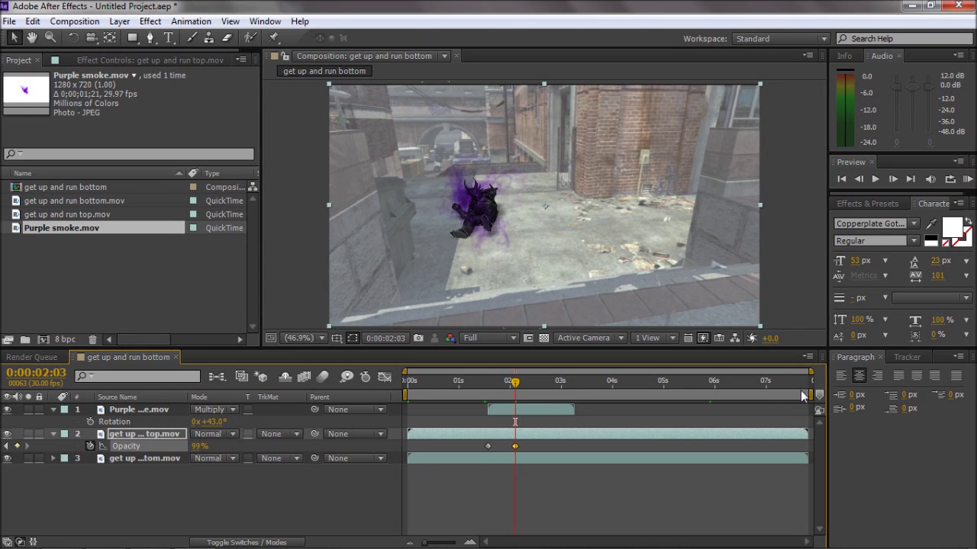
Narrow the work area around 2 seconds, preview the fade-in, then return to 1:20.
{"action": "left_click_drag", "start_coordinate": [813, 398], "coordinate": [475, 399]}
{"action": "left_click", "coordinate": [958, 161]}
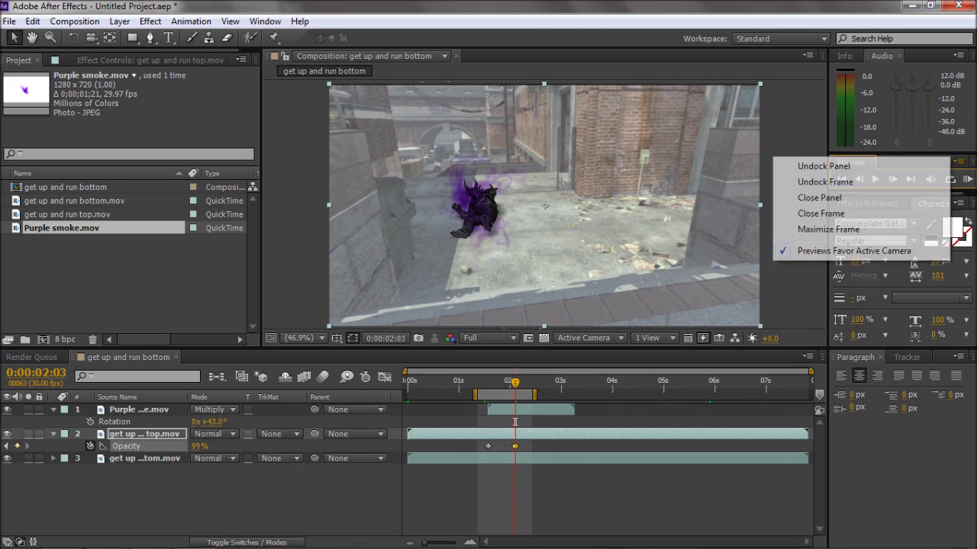
{"action": "left_click", "coordinate": [967, 179]}
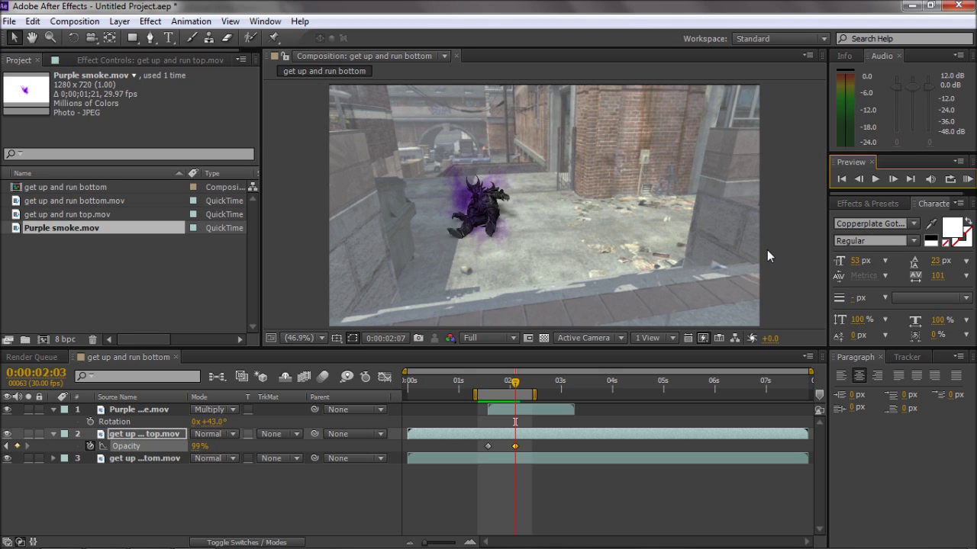
{"action": "key", "text": "space"}
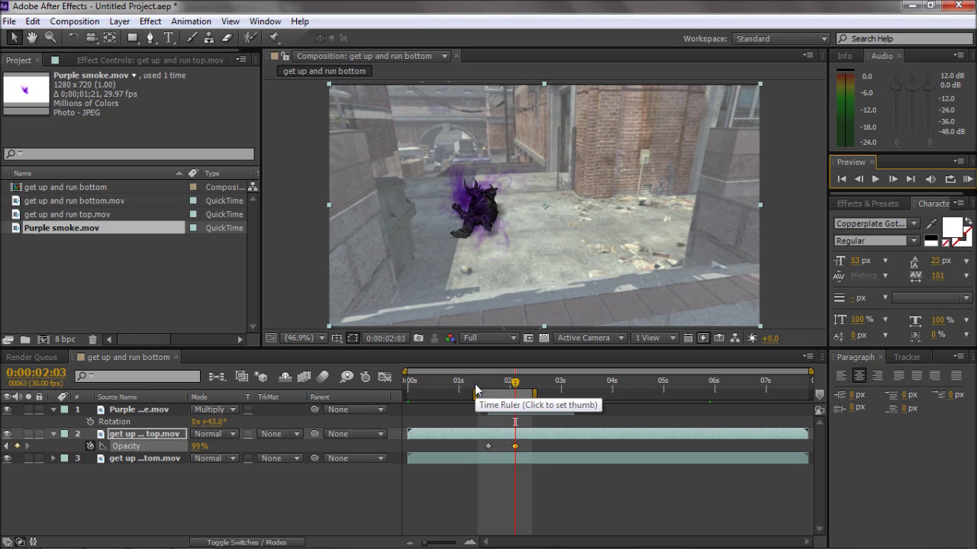
{"action": "mouse_move", "coordinate": [506, 382]}
{"action": "left_mouse_down"}
{"action": "mouse_move", "coordinate": [476, 383]}
{"action": "mouse_move", "coordinate": [493, 386]}
{"action": "left_mouse_up"}
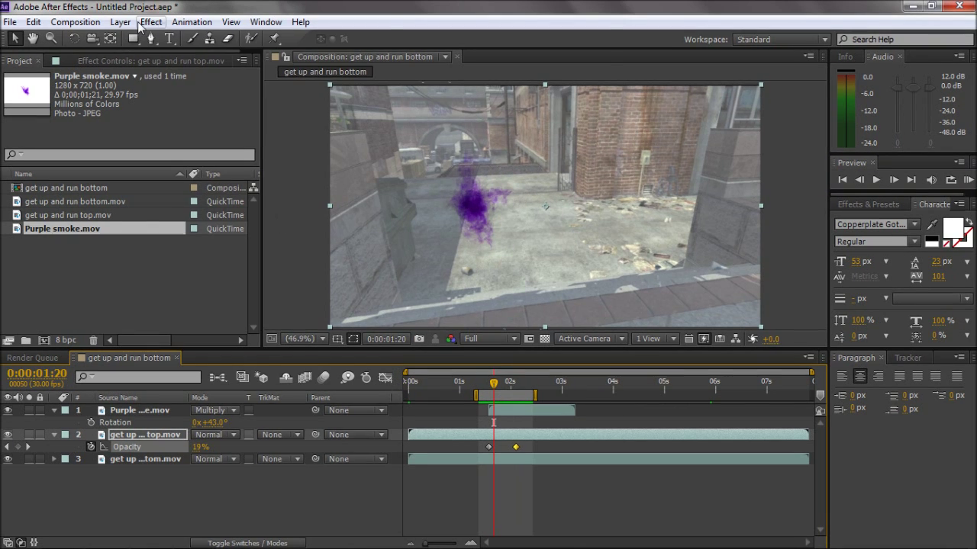
Add a new adjustment layer below Purple smoke and collapse the layers' properties.
{"action": "left_click", "coordinate": [120, 20]}
{"action": "mouse_move", "coordinate": [168, 32]}
{"action": "left_click", "coordinate": [491, 130]}
{"action": "left_click_drag", "start_coordinate": [138, 410], "coordinate": [145, 434]}
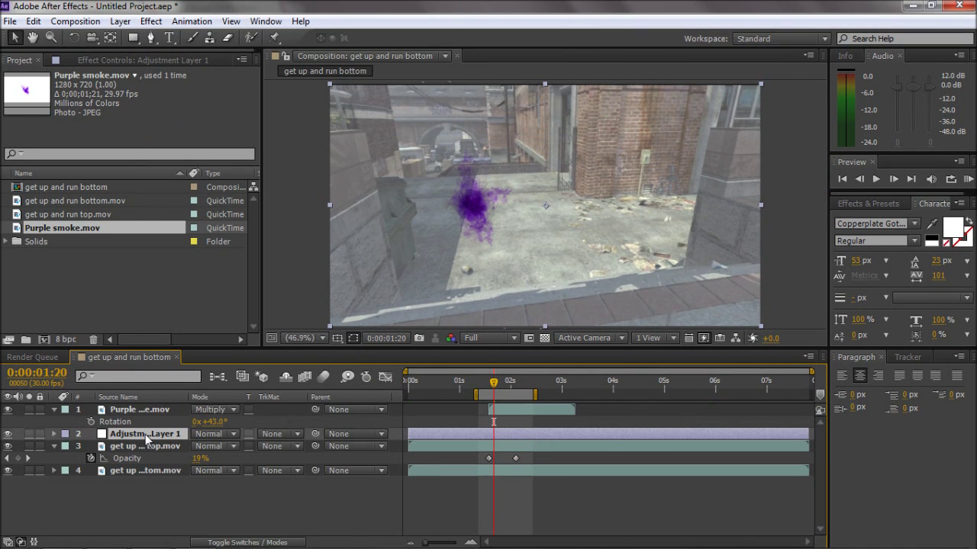
{"action": "left_click", "coordinate": [53, 410]}
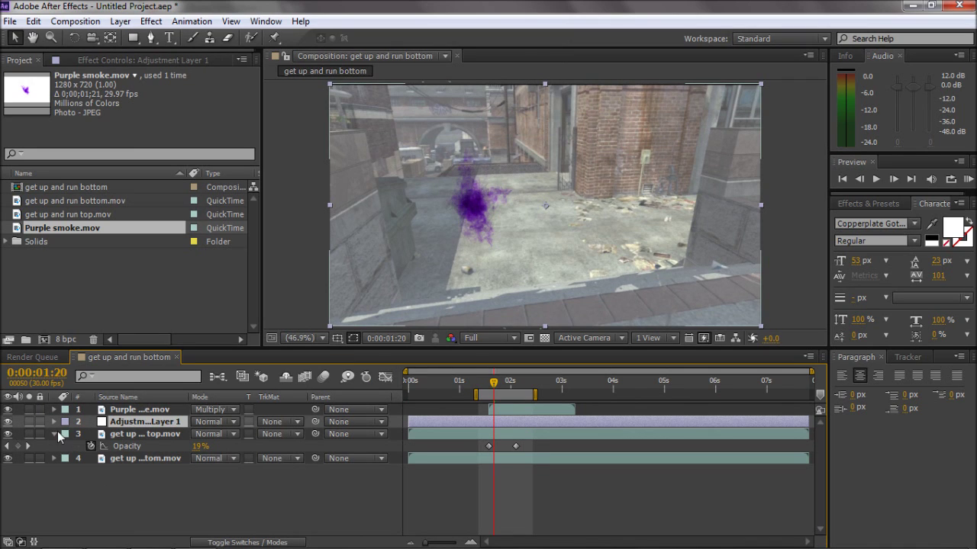
{"action": "left_click", "coordinate": [54, 434]}
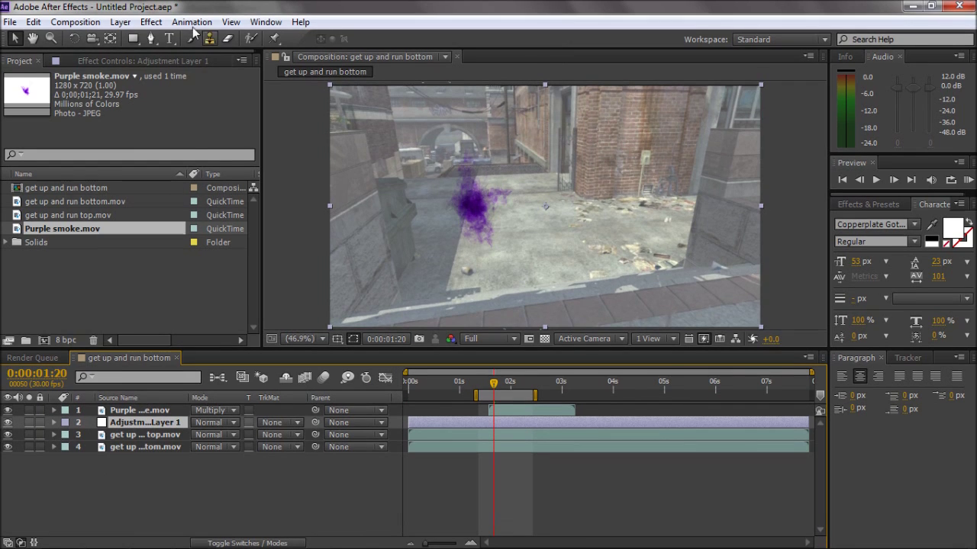
At 2:05, draw a mask around the character on the adjustment layer with 40-pixel feather.
{"action": "left_click", "coordinate": [150, 38]}
{"action": "left_click_drag", "start_coordinate": [495, 381], "coordinate": [519, 382]}
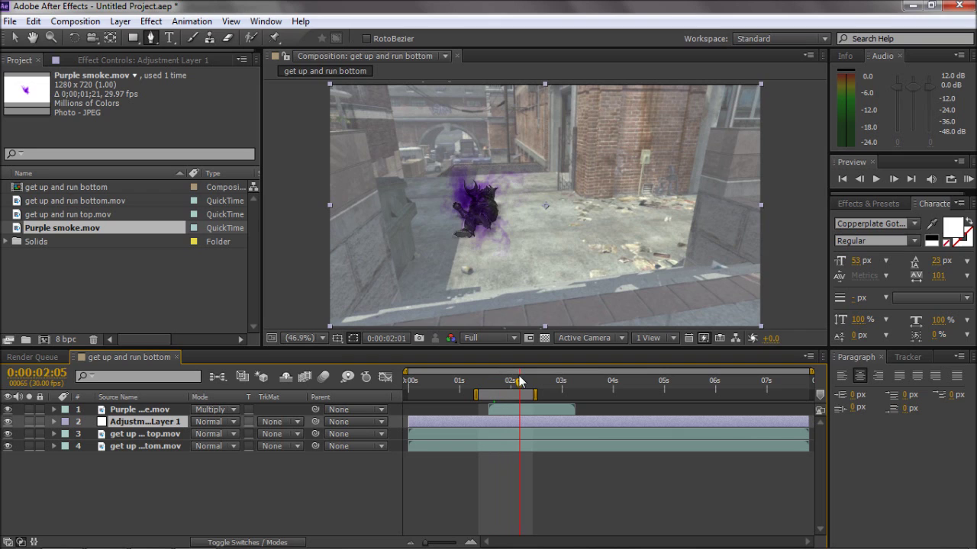
{"action": "left_click", "coordinate": [448, 248]}
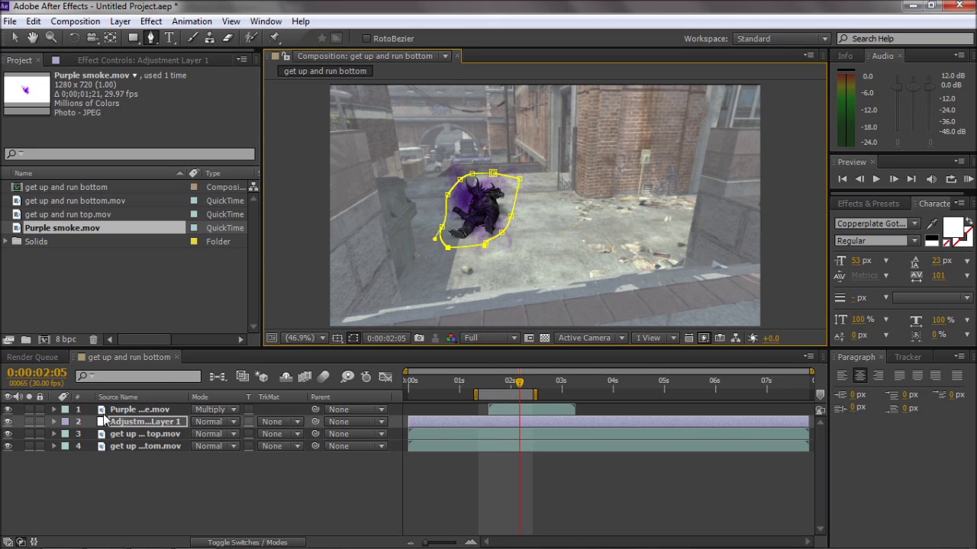
{"action": "key", "text": "m"}
{"action": "key", "text": "m"}
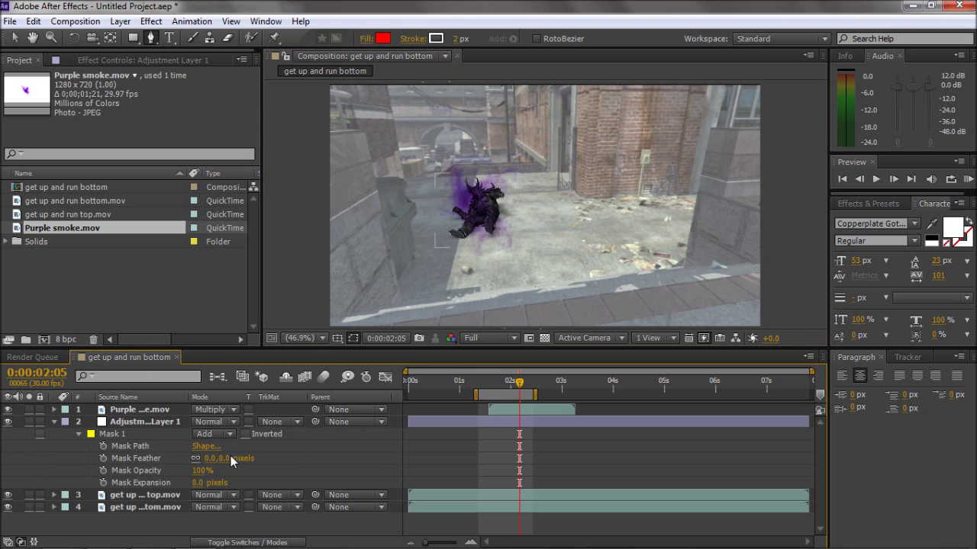
{"action": "left_click", "coordinate": [230, 456]}
{"action": "left_click", "coordinate": [55, 422]}
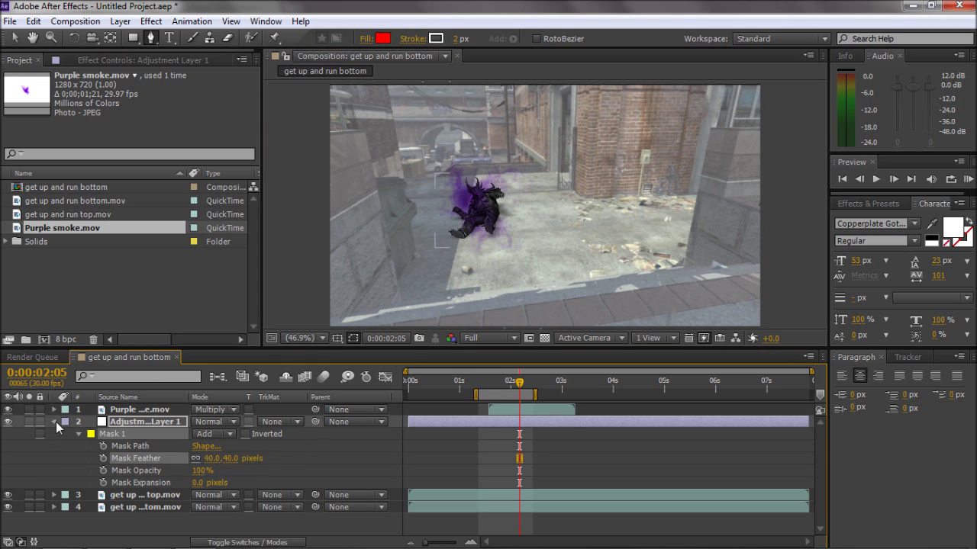
{"action": "left_click", "coordinate": [12, 39]}
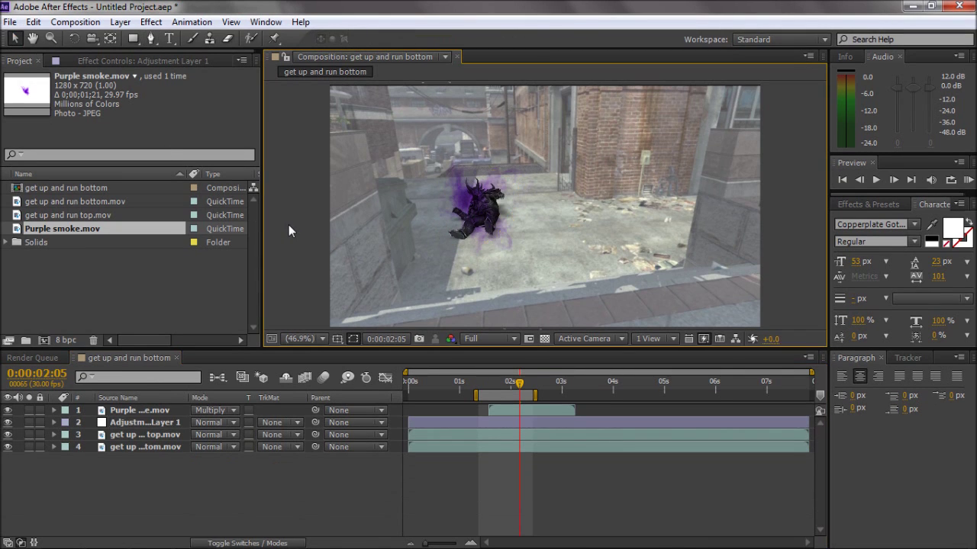
Apply Distort > Turbulent Displace to Adjustment Layer 1.
{"action": "left_click", "coordinate": [102, 423]}
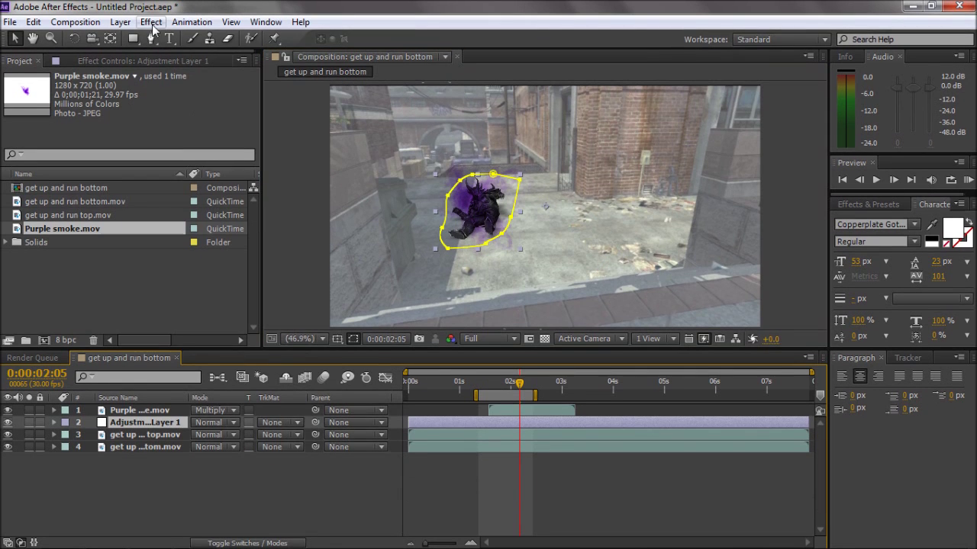
{"action": "left_click", "coordinate": [151, 21]}
{"action": "mouse_move", "coordinate": [197, 138]}
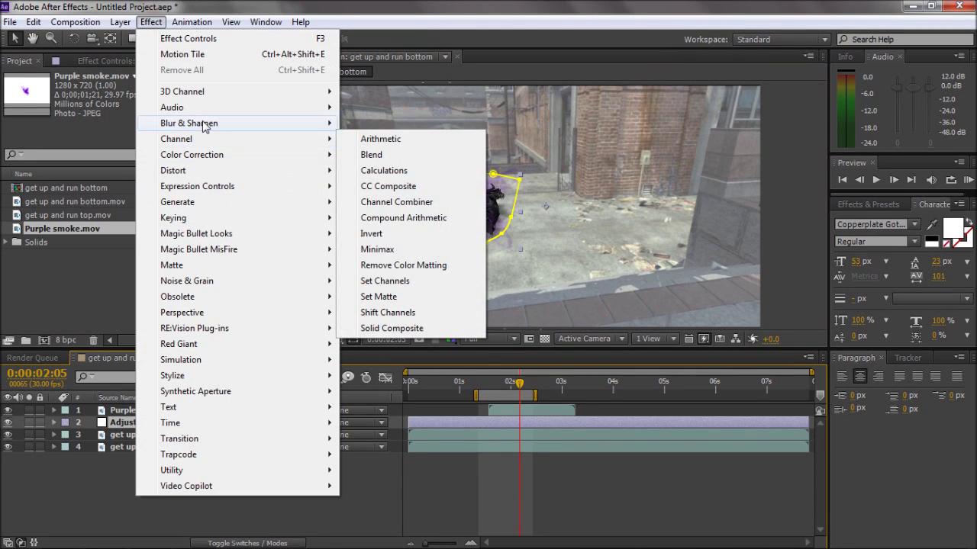
{"action": "mouse_move", "coordinate": [179, 170]}
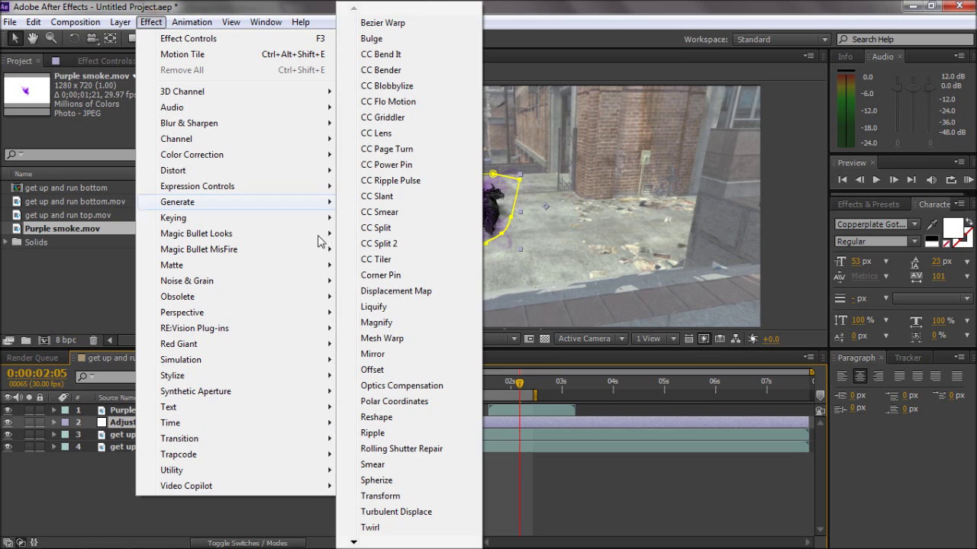
{"action": "left_click", "coordinate": [409, 517]}
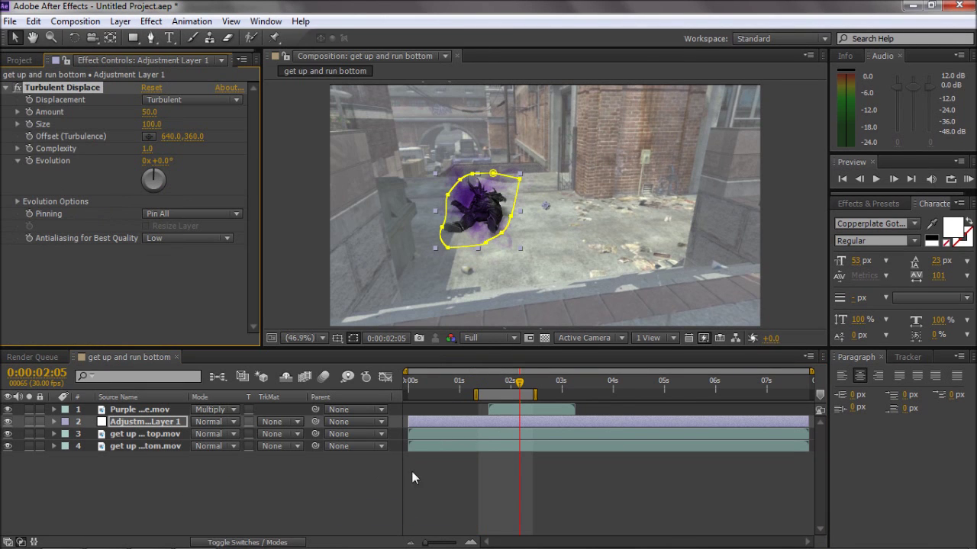
Set Turbulent Displace Amount to 25, Size to 50 and Evolution to 0°.
{"action": "mouse_move", "coordinate": [153, 125]}
{"action": "left_mouse_down"}
{"action": "mouse_move", "coordinate": [143, 127]}
{"action": "mouse_move", "coordinate": [159, 126]}
{"action": "left_mouse_up"}
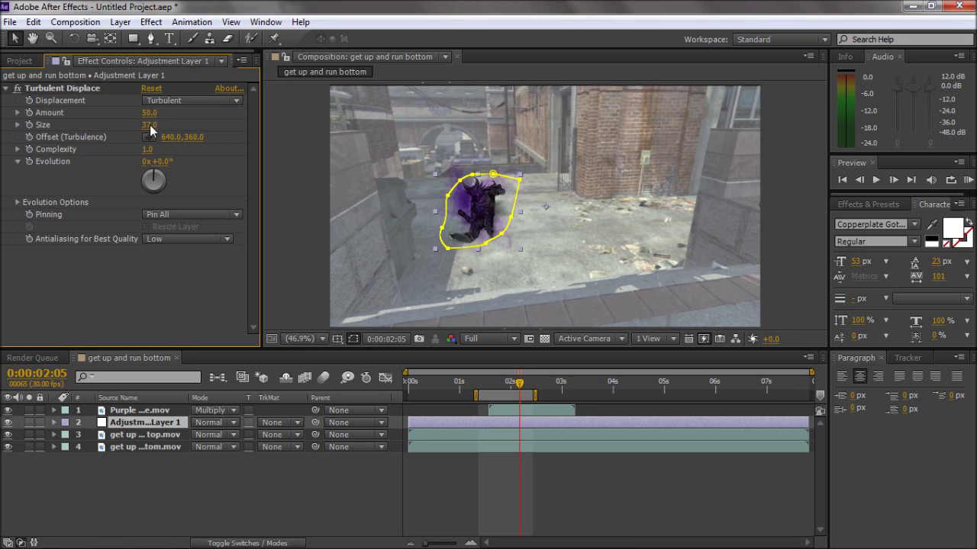
{"action": "left_click_drag", "start_coordinate": [149, 124], "coordinate": [158, 125]}
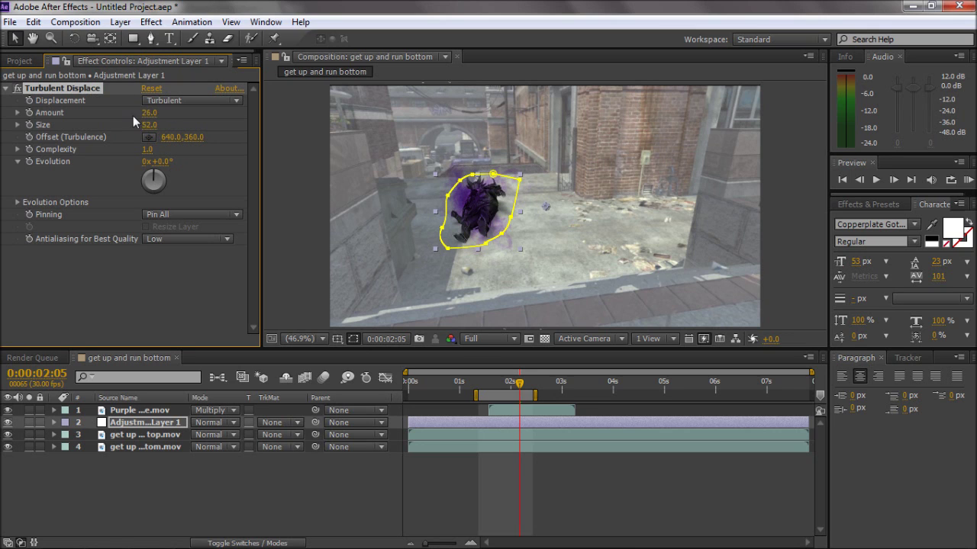
{"action": "left_click", "coordinate": [149, 112]}
{"action": "left_click_drag", "start_coordinate": [501, 386], "coordinate": [512, 386]}
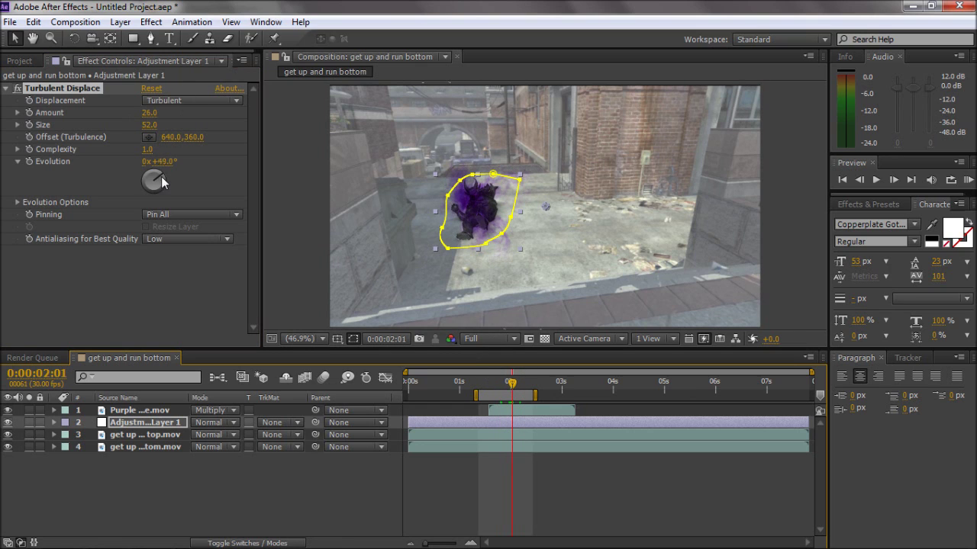
{"action": "mouse_move", "coordinate": [161, 176]}
{"action": "left_mouse_down"}
{"action": "mouse_move", "coordinate": [159, 187]}
{"action": "mouse_move", "coordinate": [138, 192]}
{"action": "mouse_move", "coordinate": [164, 168]}
{"action": "left_mouse_up"}
{"action": "key", "text": "Return"}
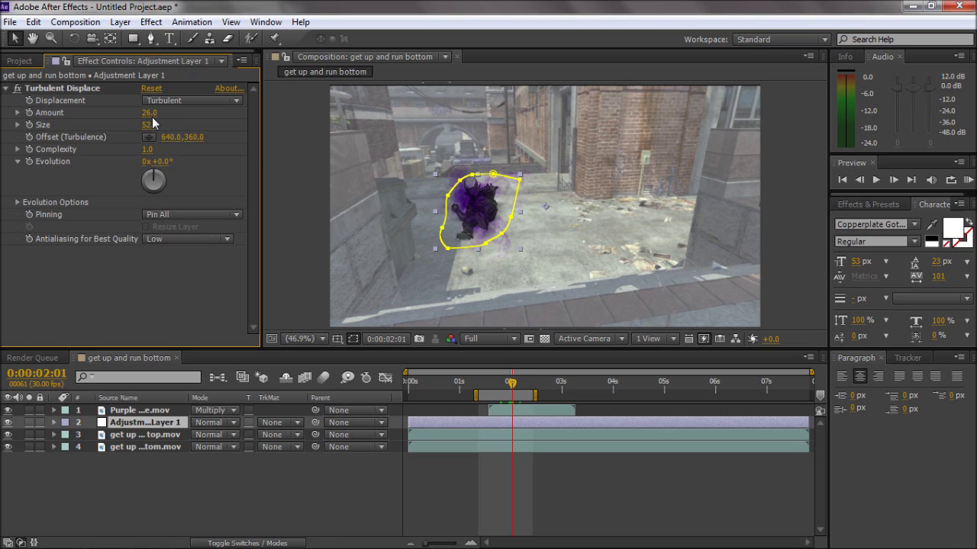
{"action": "key", "text": "Tab"}
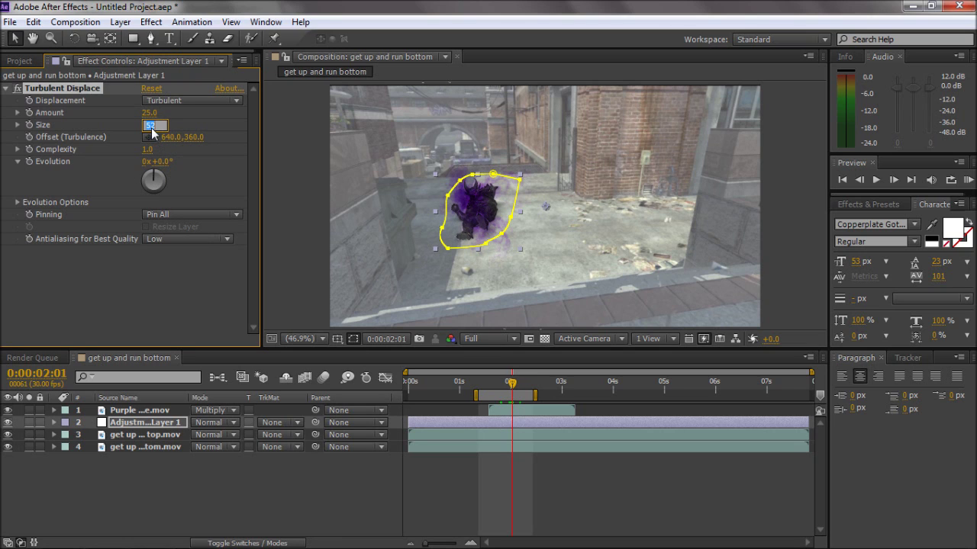
{"action": "type", "text": "50"}
{"action": "key", "text": "Return"}
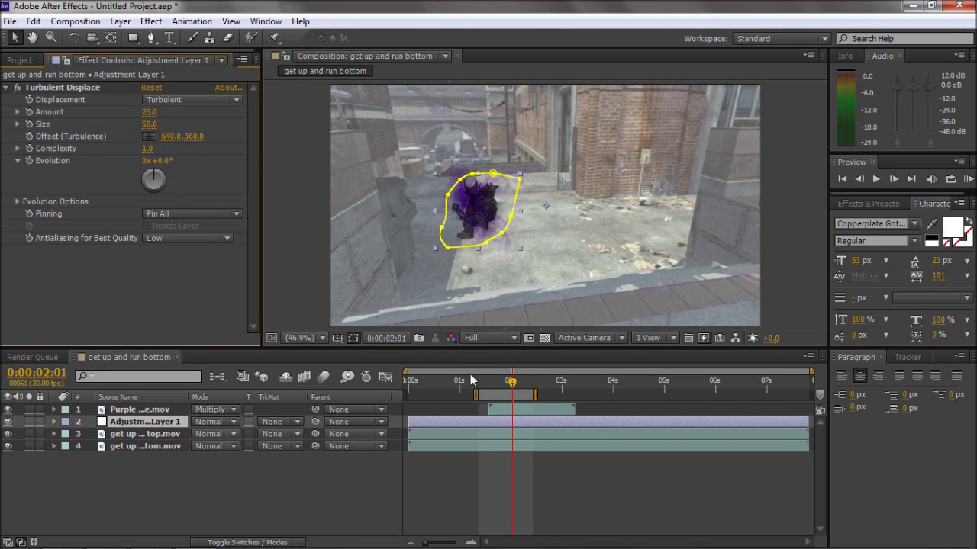
Keyframe Evolution from 0 at 0:00:01:17 to 4 revolutions at 0:00:03:06.
{"action": "left_click_drag", "start_coordinate": [496, 383], "coordinate": [490, 386]}
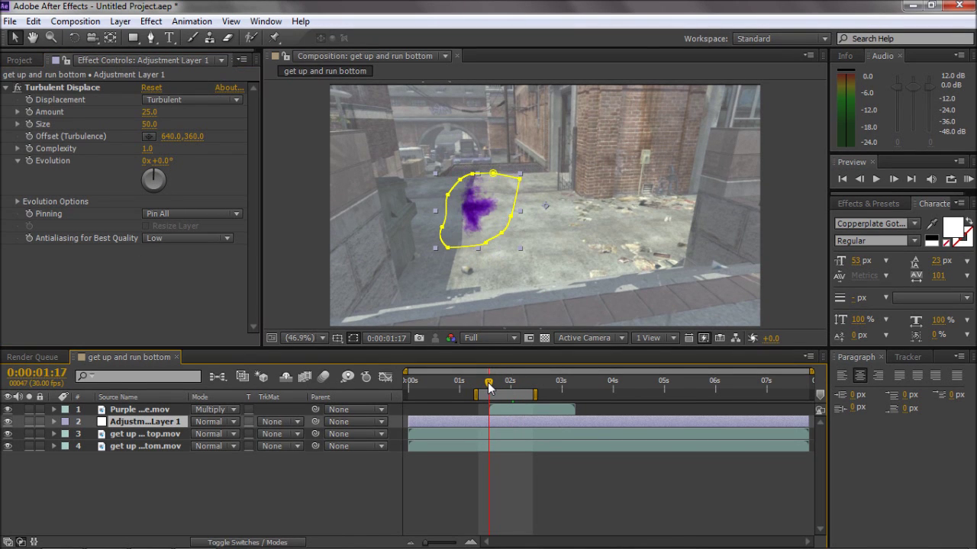
{"action": "left_click", "coordinate": [28, 162]}
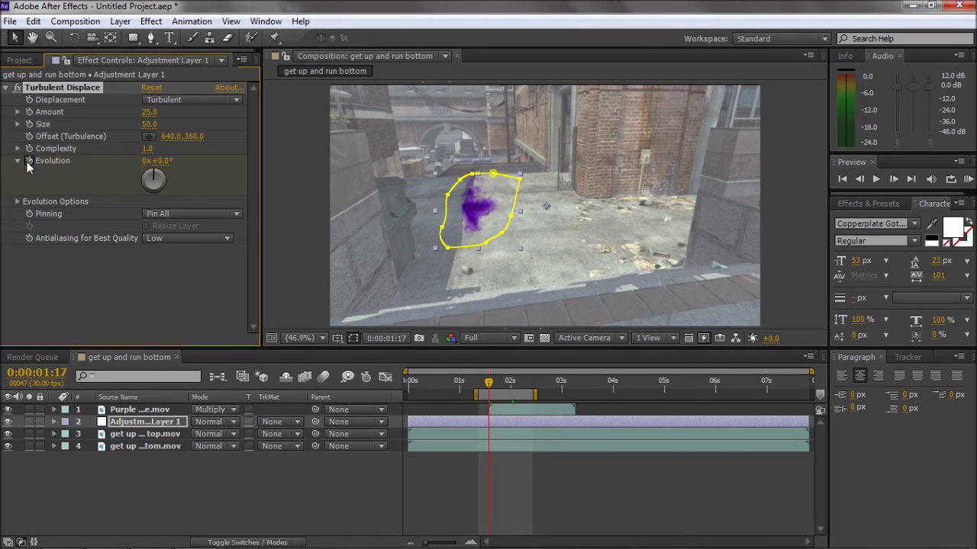
{"action": "left_click", "coordinate": [570, 386]}
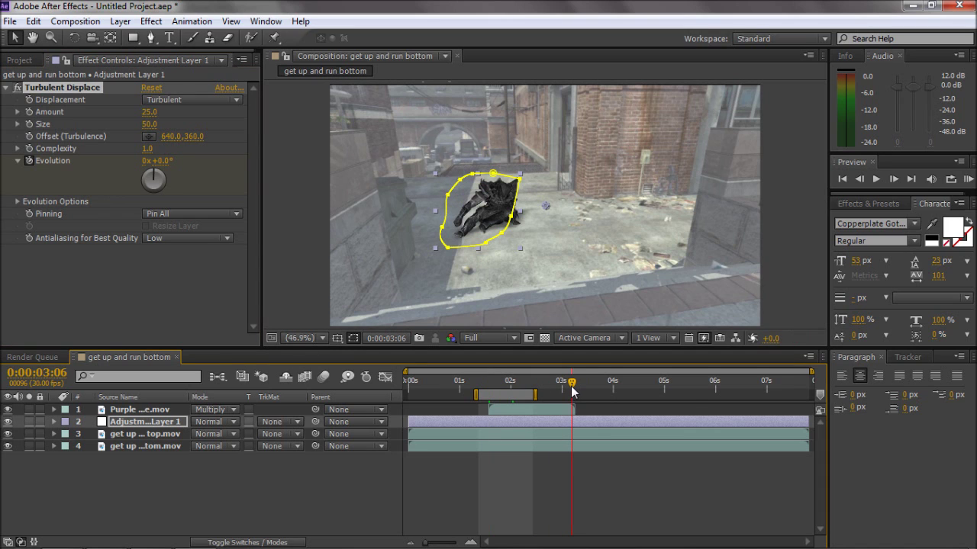
{"action": "left_click", "coordinate": [142, 162]}
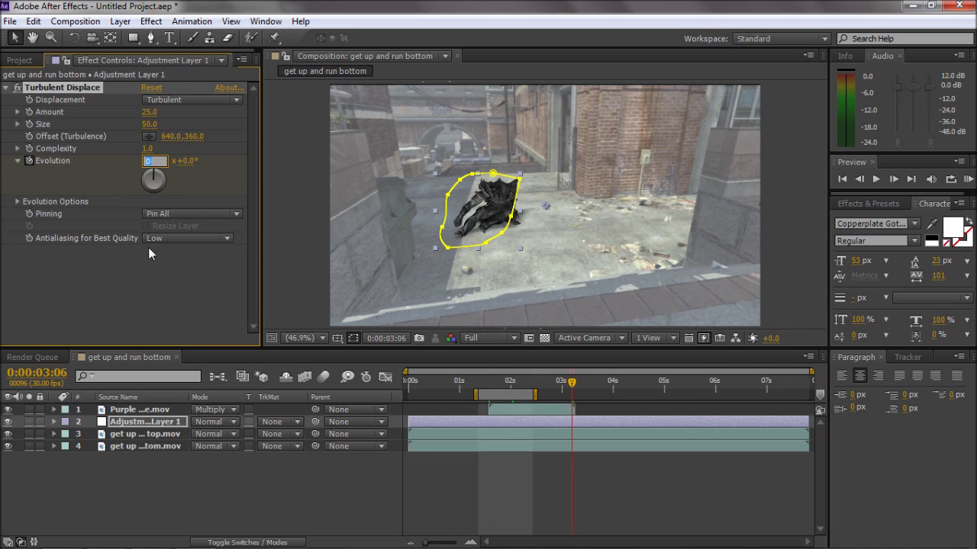
{"action": "type", "text": "4"}
{"action": "key", "text": "Return"}
Extend the preview range and RAM-preview the Evolution animation.
{"action": "left_click_drag", "start_coordinate": [540, 398], "coordinate": [571, 397]}
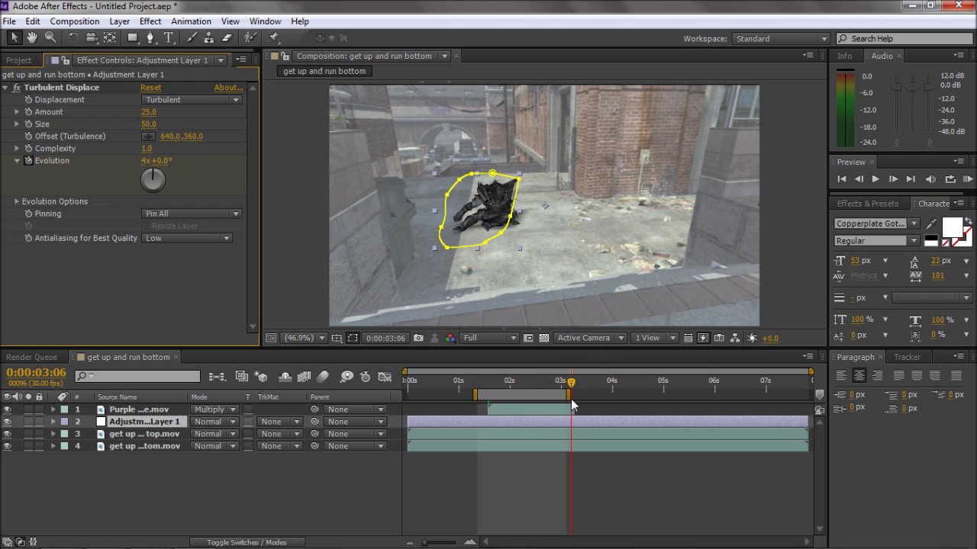
{"action": "left_click", "coordinate": [967, 178]}
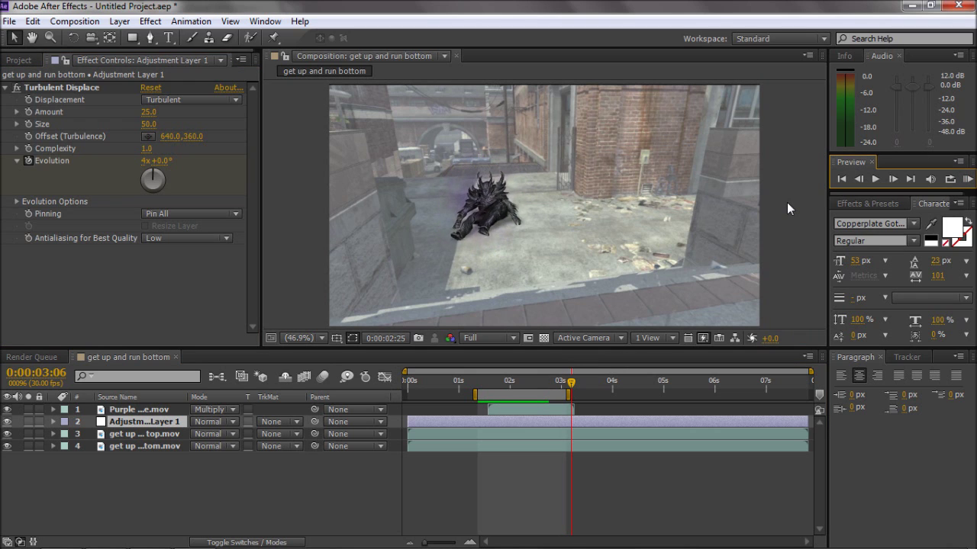
{"action": "left_click", "coordinate": [529, 386]}
Drag the 4-revolution Evolution keyframe earlier to about 0:00:02:04 and preview.
{"action": "left_click", "coordinate": [533, 385]}
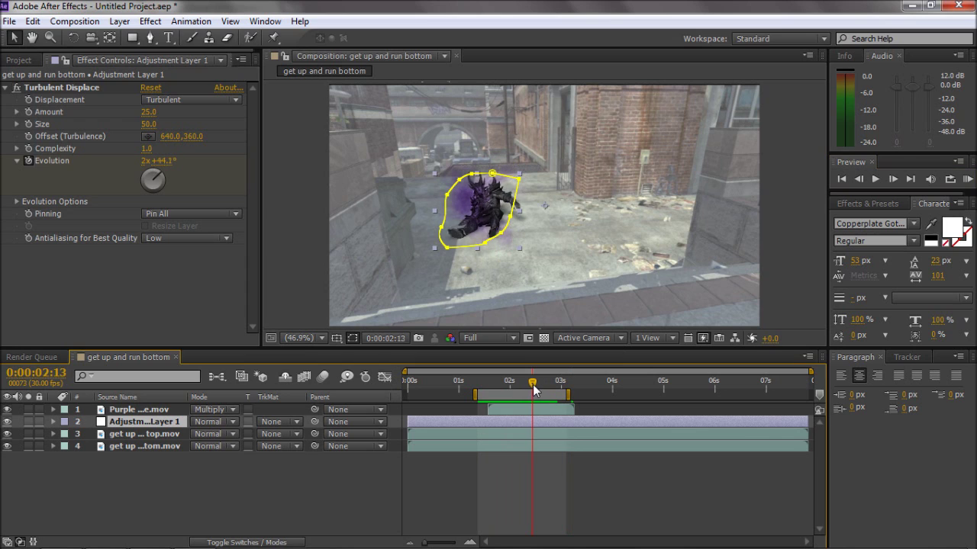
{"action": "key", "text": "u"}
{"action": "left_click_drag", "start_coordinate": [570, 446], "coordinate": [533, 446]}
{"action": "key", "text": "u"}
{"action": "key", "text": "KP_0"}
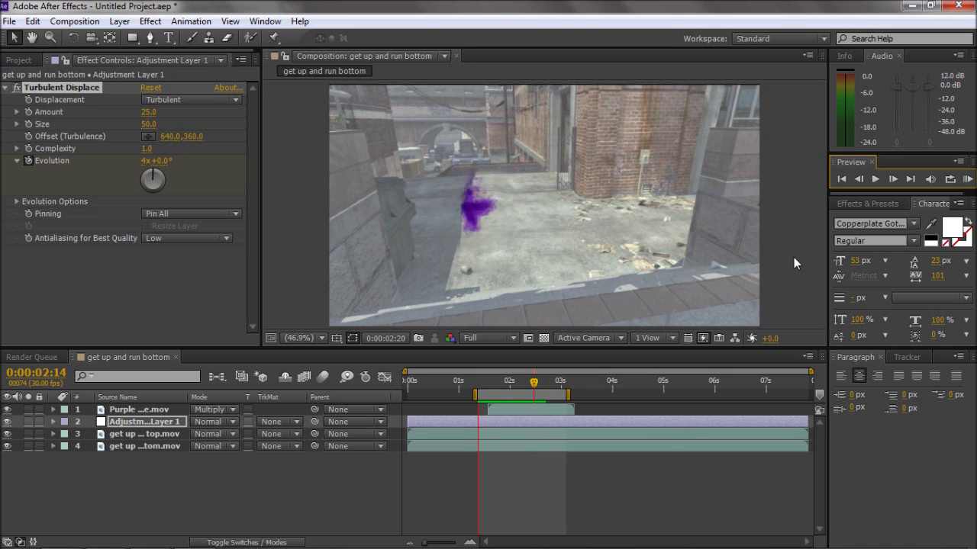
Hide the mask outline and RAM-preview the shortened distortion animation.
{"action": "left_click", "coordinate": [508, 381]}
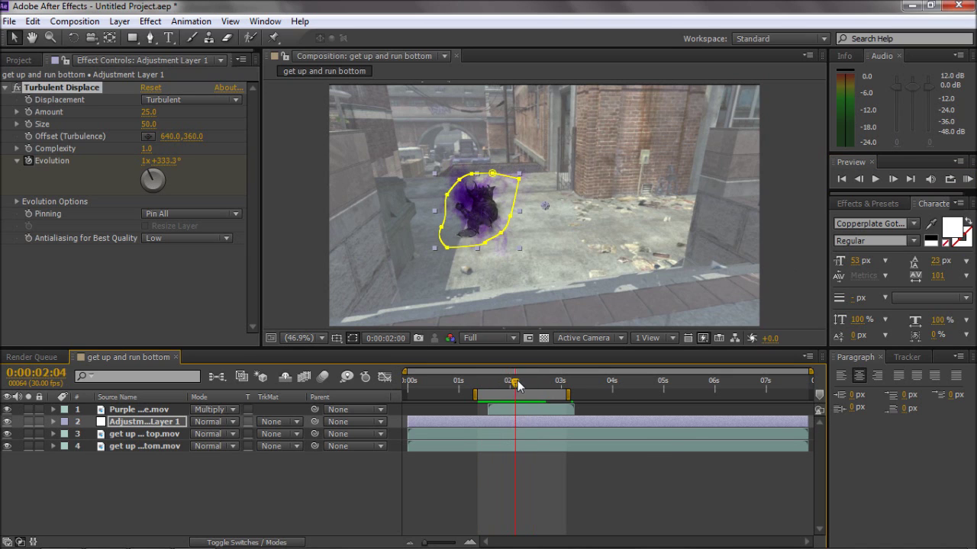
{"action": "key", "text": "u"}
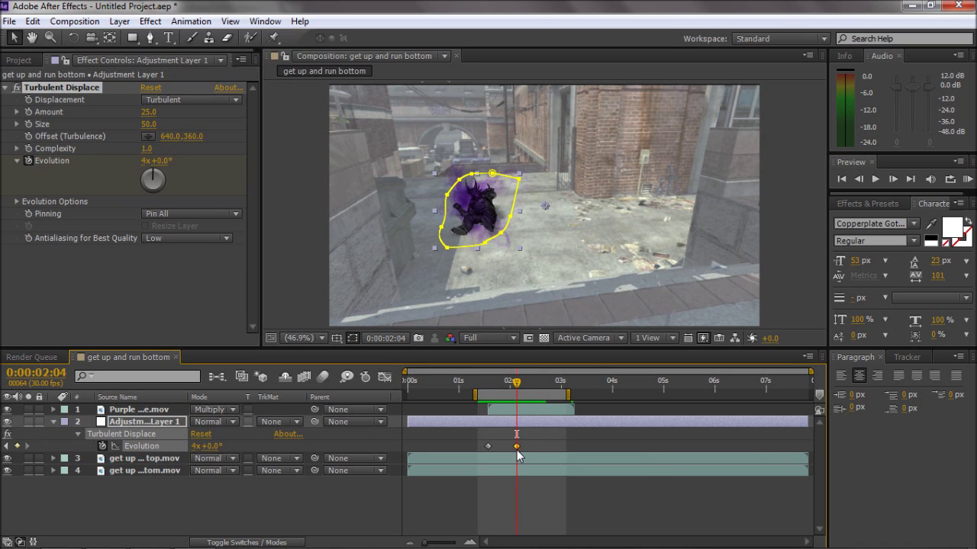
{"action": "left_click", "coordinate": [714, 279]}
{"action": "left_click", "coordinate": [966, 179]}
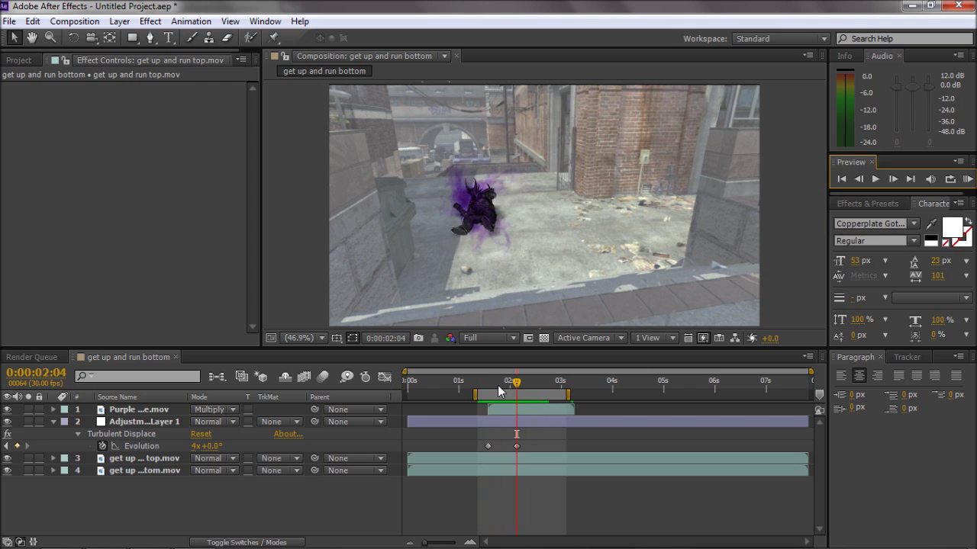
{"action": "left_click", "coordinate": [516, 419]}
{"action": "left_click", "coordinate": [516, 418]}
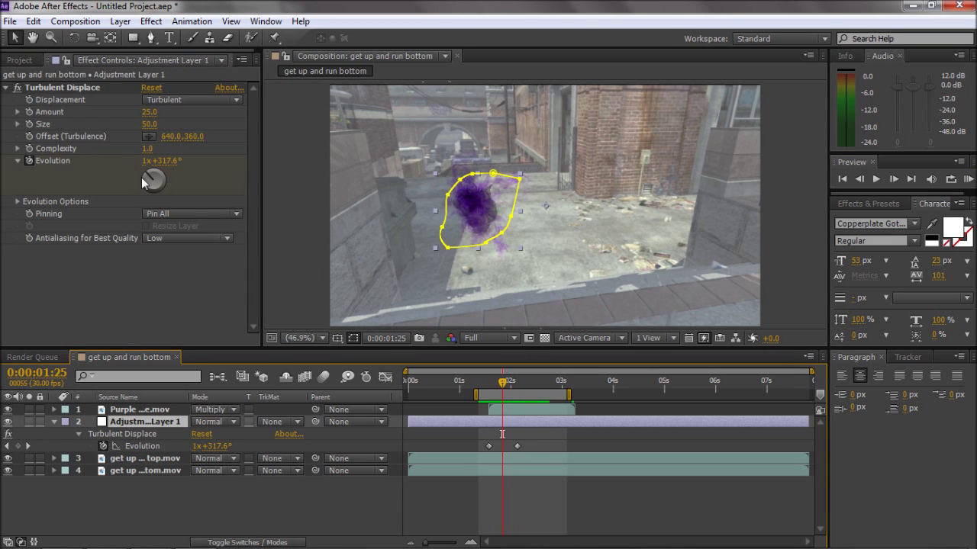
Scrub Turbulent Displace Size down to 25 and RAM-preview the result.
{"action": "mouse_move", "coordinate": [151, 128]}
{"action": "left_mouse_down"}
{"action": "mouse_move", "coordinate": [143, 130]}
{"action": "mouse_move", "coordinate": [150, 126]}
{"action": "left_mouse_up"}
{"action": "left_click", "coordinate": [968, 179]}
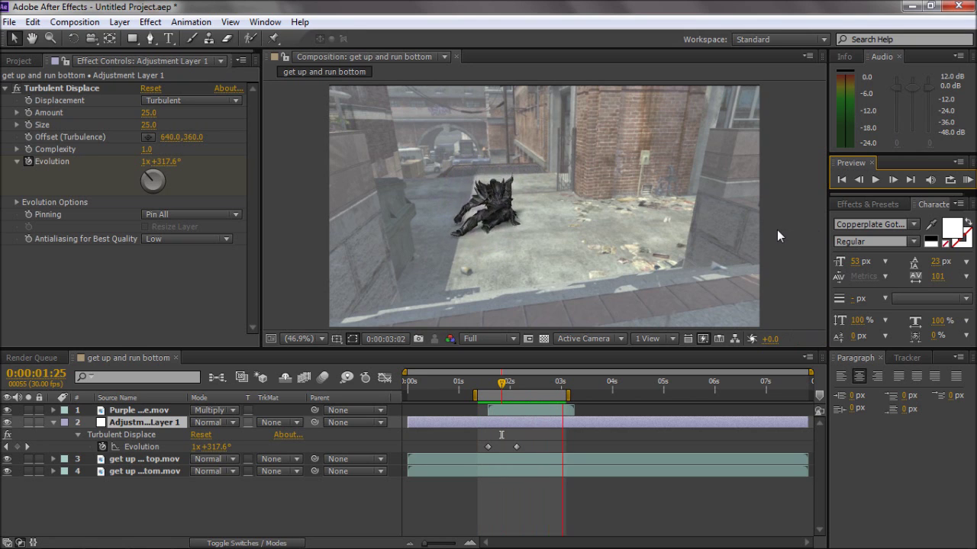
{"action": "key", "text": "space"}
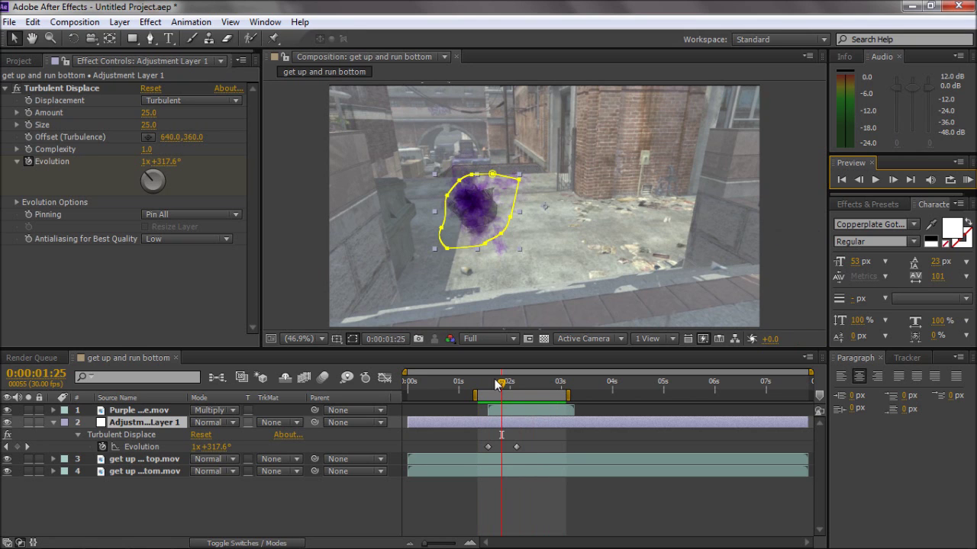
Step through the burst frames from 0:00:01:18 to 0:00:02:09 to check the distortion.
{"action": "mouse_move", "coordinate": [495, 383]}
{"action": "left_mouse_down"}
{"action": "mouse_move", "coordinate": [486, 384]}
{"action": "mouse_move", "coordinate": [497, 386]}
{"action": "left_mouse_up"}
{"action": "left_click", "coordinate": [893, 181]}
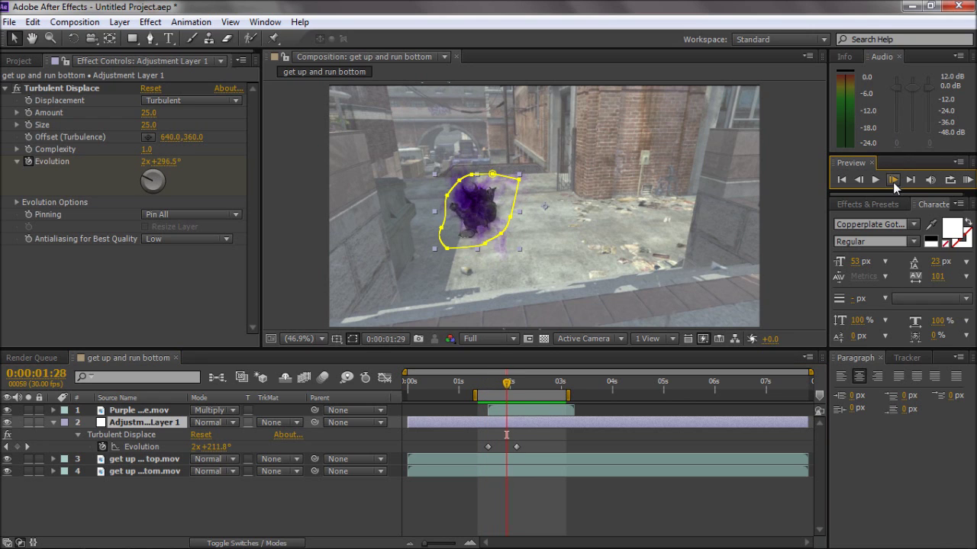
{"action": "left_click", "coordinate": [892, 182]}
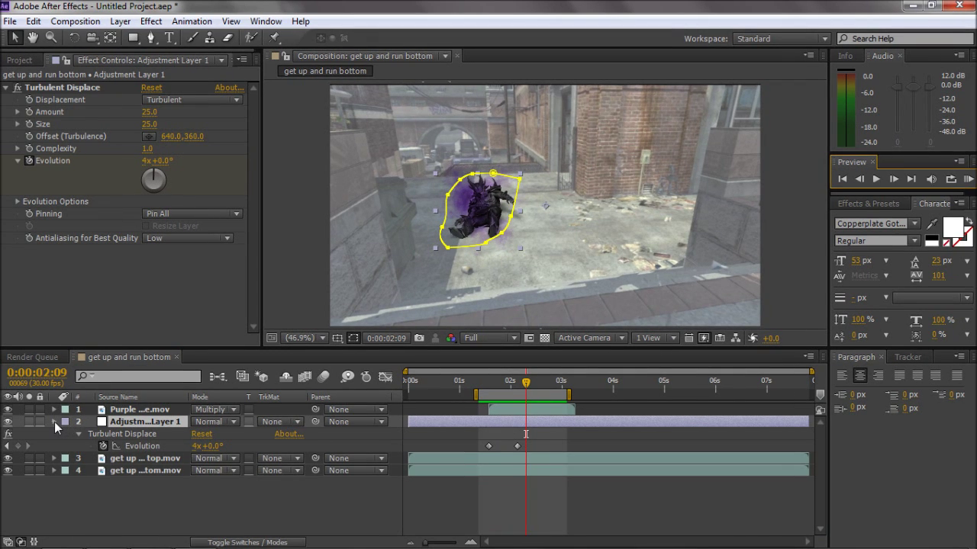
{"action": "left_click", "coordinate": [54, 422]}
{"action": "left_click", "coordinate": [492, 386]}
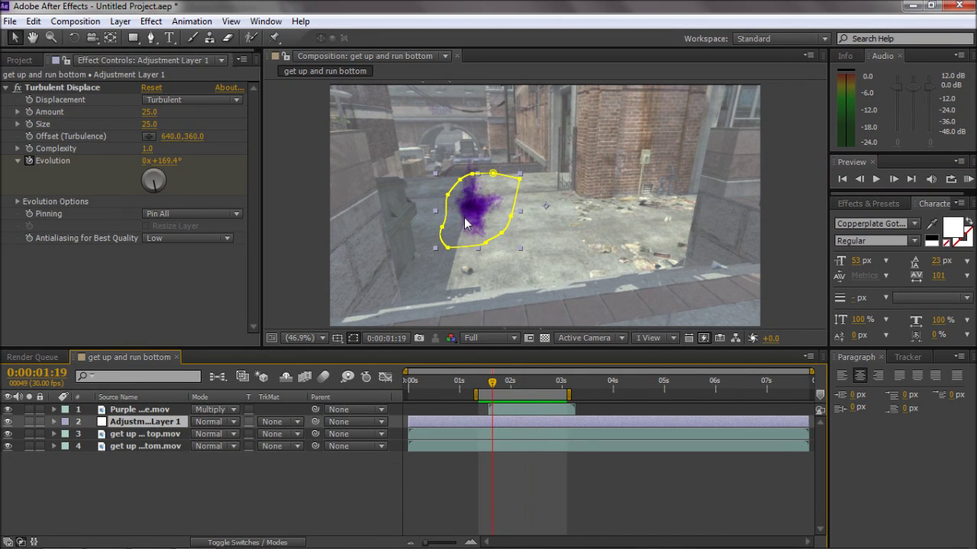
Add a Color Correction > Hue/Saturation effect and try shifting its Master Hue.
{"action": "left_click", "coordinate": [151, 21]}
{"action": "mouse_move", "coordinate": [191, 155]}
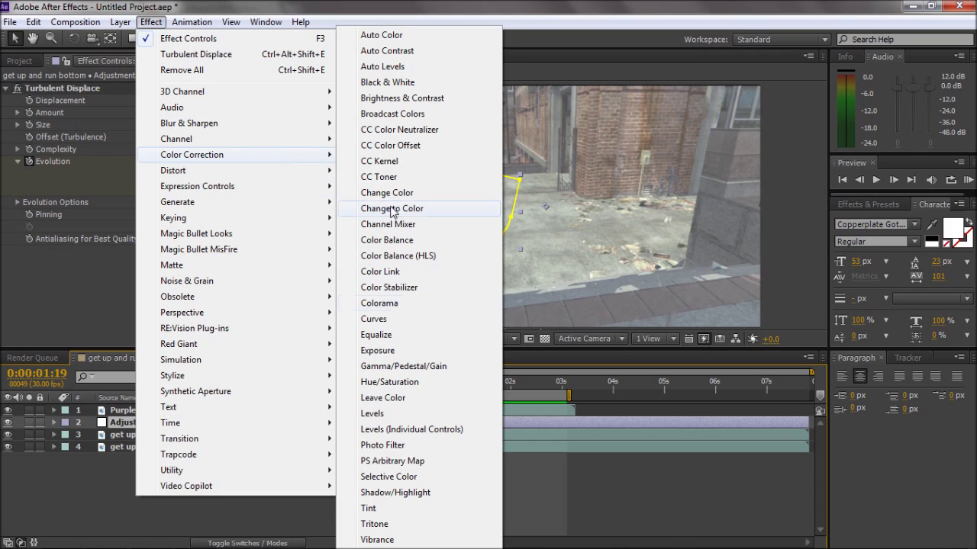
{"action": "left_click", "coordinate": [389, 382]}
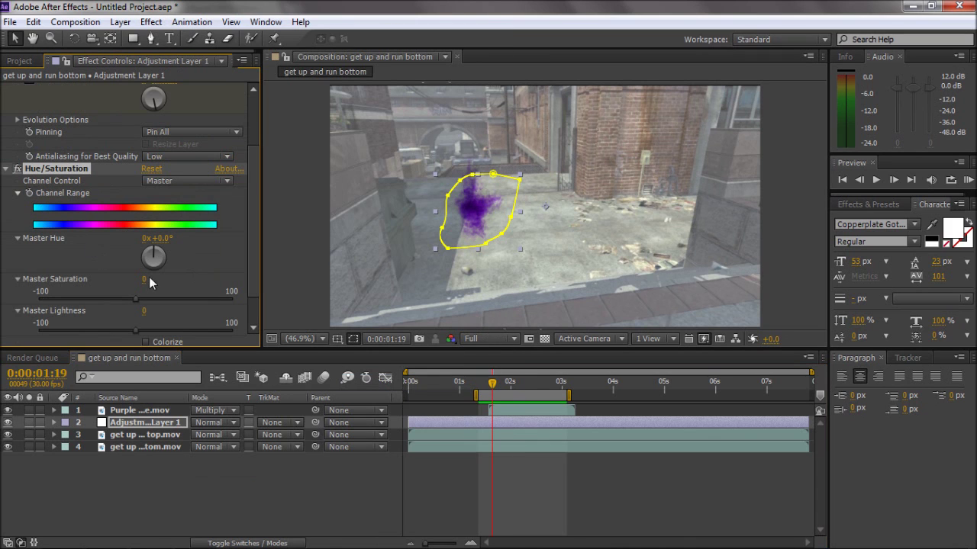
{"action": "left_click_drag", "start_coordinate": [156, 259], "coordinate": [135, 246]}
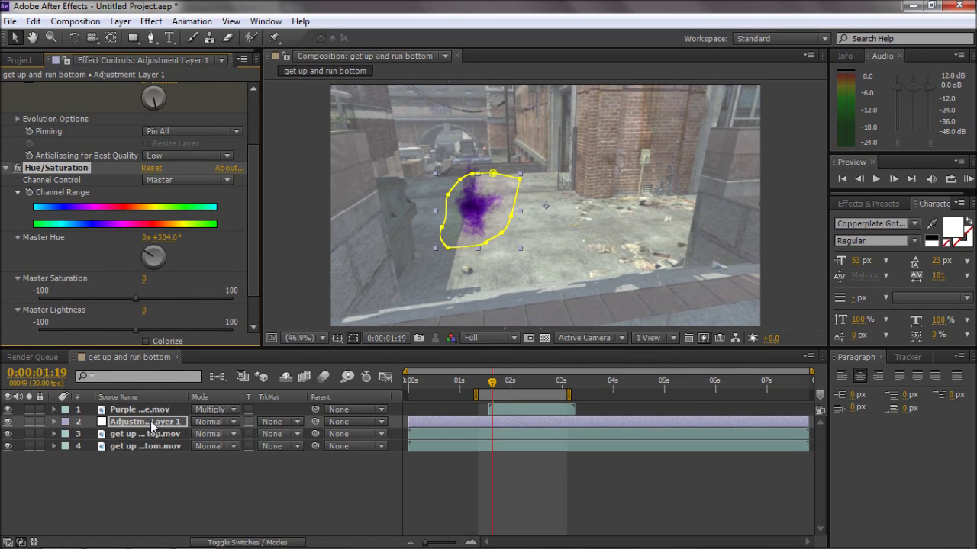
{"action": "left_click", "coordinate": [152, 425]}
Move Hue/Saturation onto Purple smoke.mov and set Master Hue to 1x+117° for orange.
{"action": "left_click", "coordinate": [46, 168]}
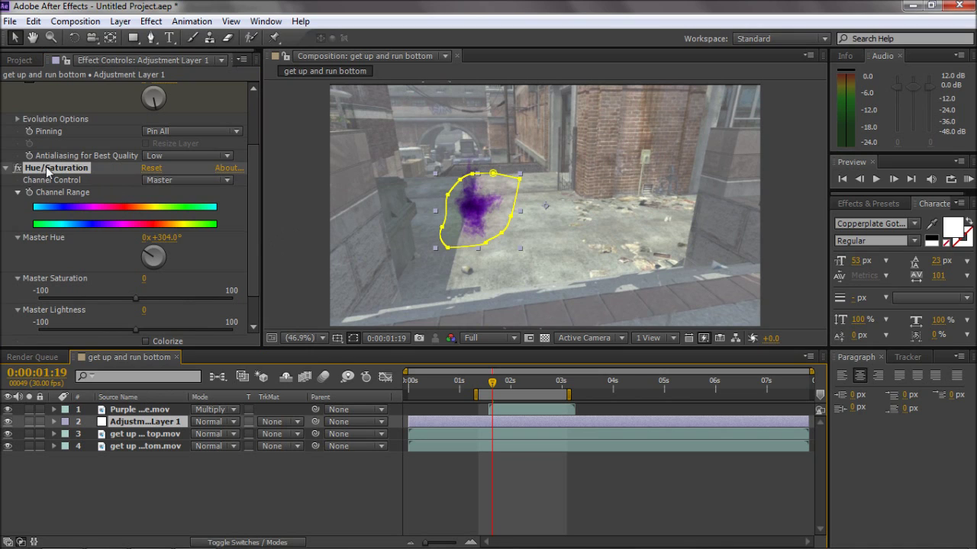
{"action": "key", "text": "ctrl+x"}
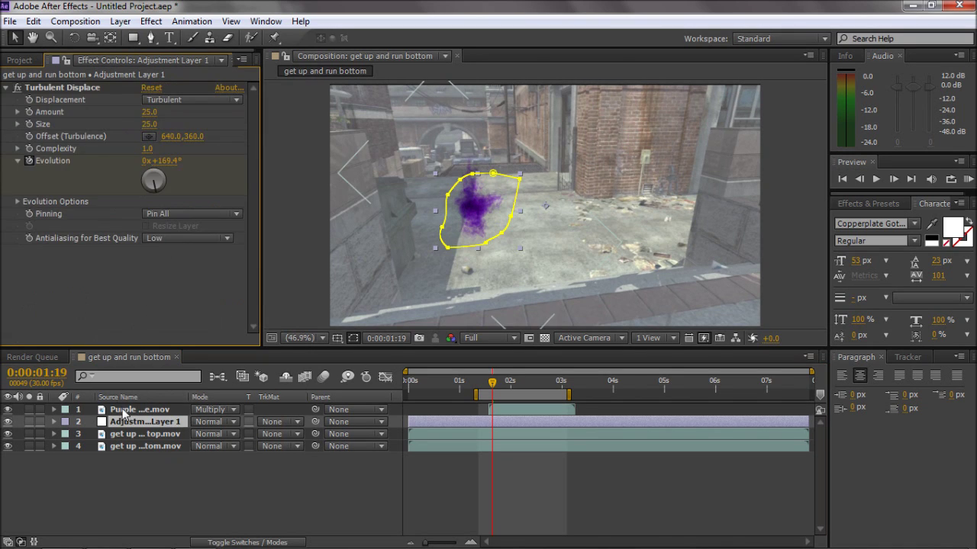
{"action": "left_click", "coordinate": [123, 410]}
{"action": "key", "text": "ctrl+v"}
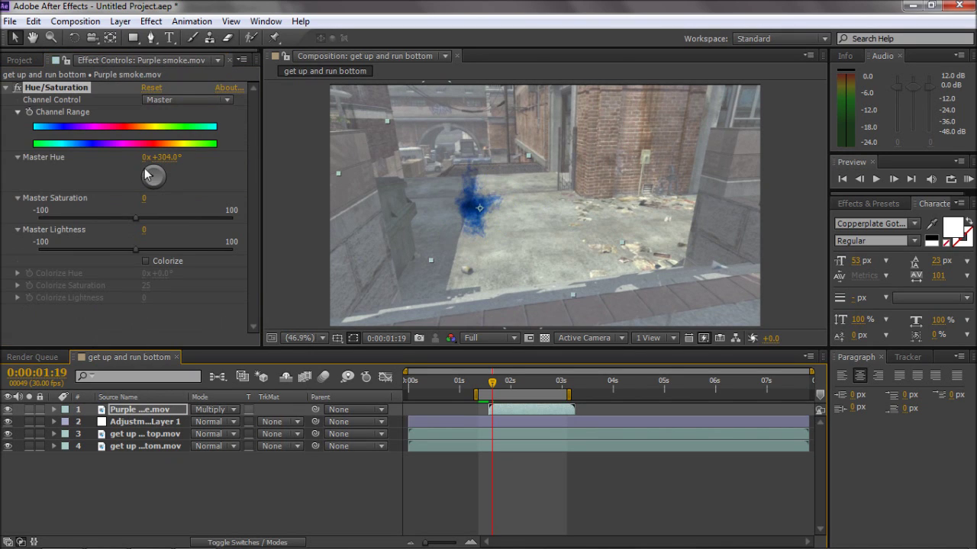
{"action": "mouse_move", "coordinate": [149, 175]}
{"action": "left_mouse_down"}
{"action": "mouse_move", "coordinate": [177, 168]}
{"action": "mouse_move", "coordinate": [165, 182]}
{"action": "left_mouse_up"}
{"action": "left_click", "coordinate": [153, 457]}
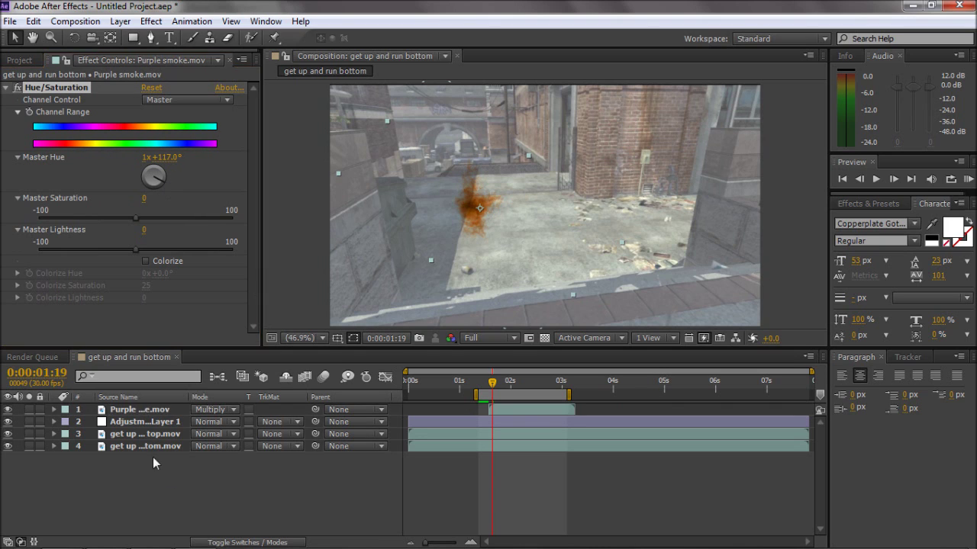
{"action": "left_click", "coordinate": [184, 410]}
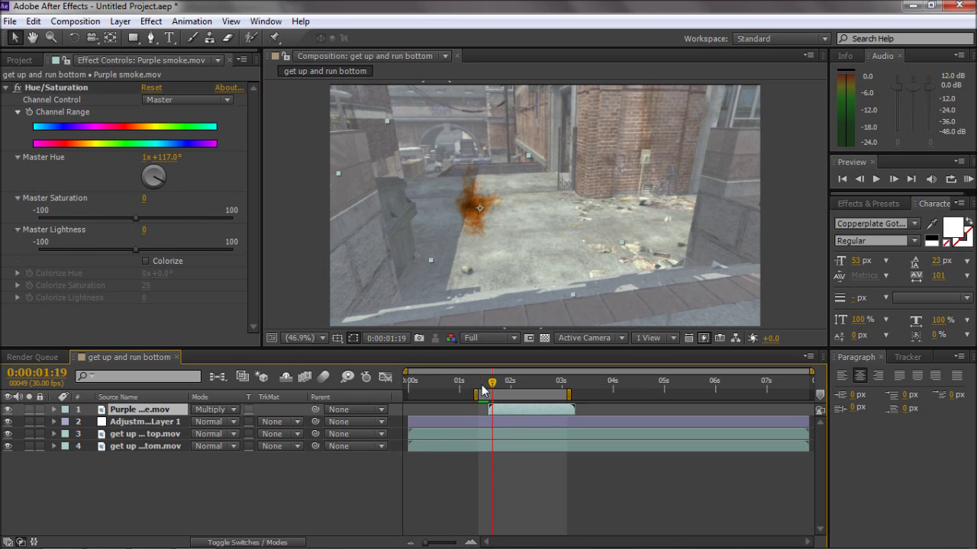
Step frame by frame through the orange smoke burst until the character is revealed.
{"action": "left_click_drag", "start_coordinate": [490, 384], "coordinate": [483, 387]}
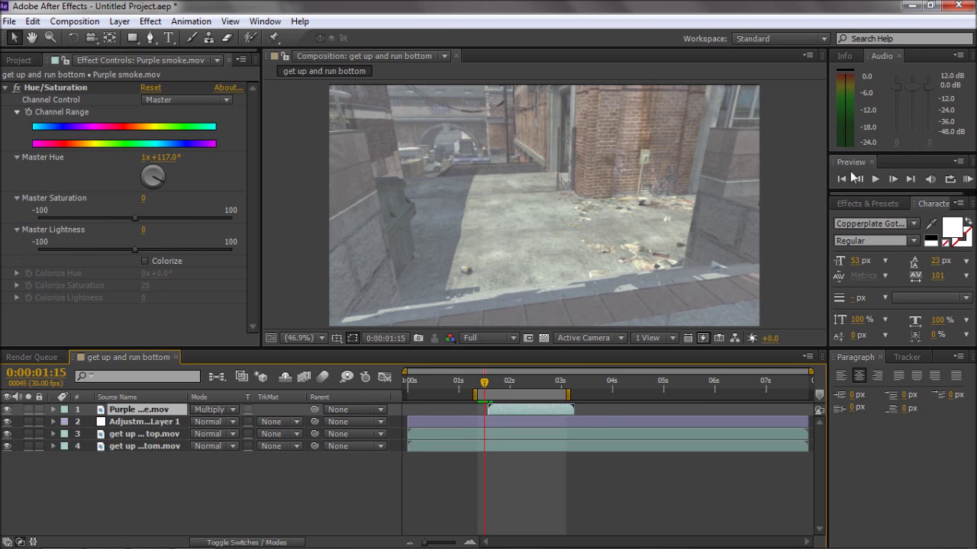
{"action": "left_click", "coordinate": [892, 179]}
{"action": "left_click", "coordinate": [892, 179]}
{"action": "left_click", "coordinate": [892, 179]}
{"action": "left_click", "coordinate": [892, 179]}
{"action": "left_click", "coordinate": [892, 179]}
{"action": "left_click", "coordinate": [891, 179]}
{"action": "left_click", "coordinate": [890, 179]}
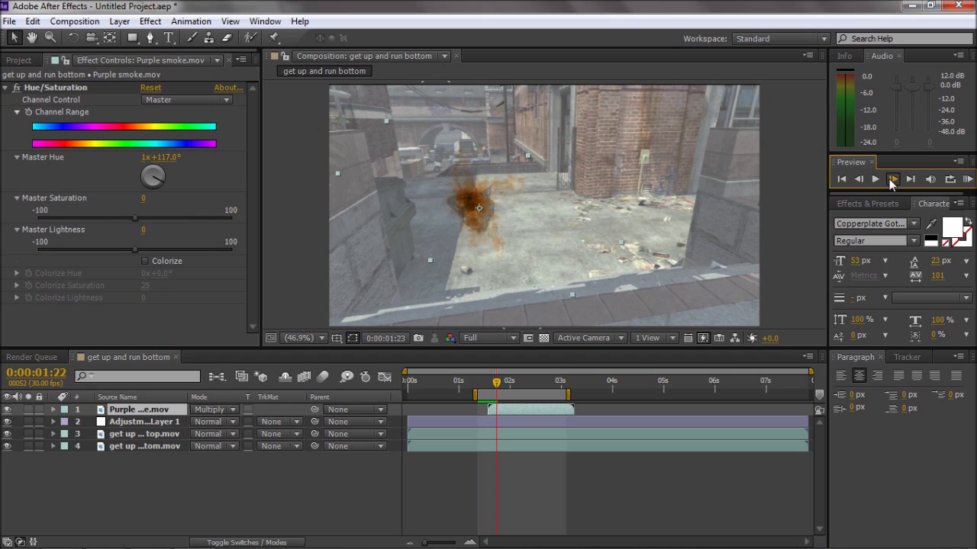
{"action": "left_click", "coordinate": [890, 178]}
{"action": "left_click", "coordinate": [891, 178]}
{"action": "left_click", "coordinate": [890, 179]}
{"action": "left_click", "coordinate": [891, 179]}
{"action": "left_click", "coordinate": [890, 179]}
{"action": "left_click", "coordinate": [890, 179]}
{"action": "left_click", "coordinate": [890, 178]}
{"action": "left_click", "coordinate": [891, 179]}
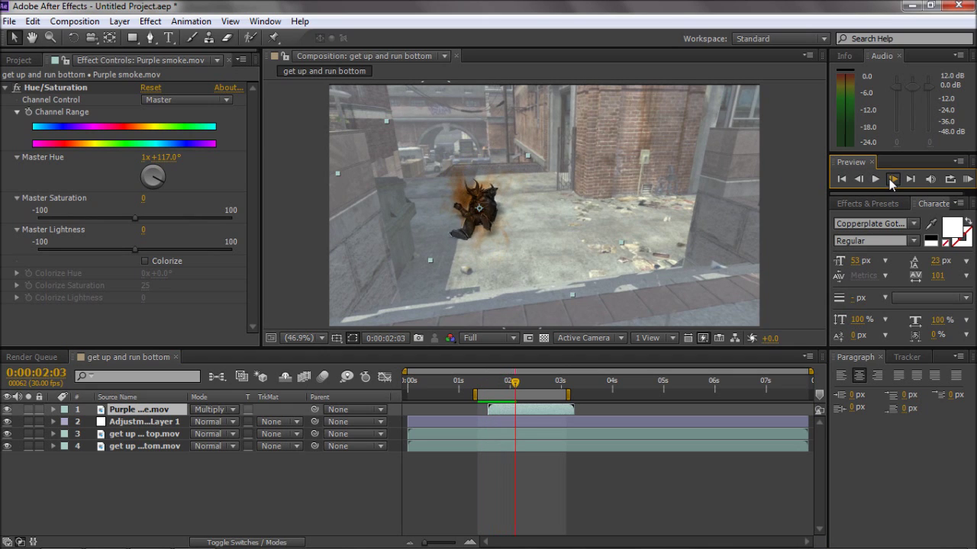
{"action": "left_click", "coordinate": [891, 179]}
{"action": "left_click", "coordinate": [890, 178]}
{"action": "left_click", "coordinate": [890, 179]}
{"action": "left_click", "coordinate": [891, 179]}
{"action": "left_click", "coordinate": [891, 179]}
{"action": "left_click", "coordinate": [891, 178]}
{"action": "left_click", "coordinate": [891, 179]}
{"action": "left_click", "coordinate": [890, 179]}
{"action": "left_click", "coordinate": [890, 178]}
{"action": "left_click", "coordinate": [891, 179]}
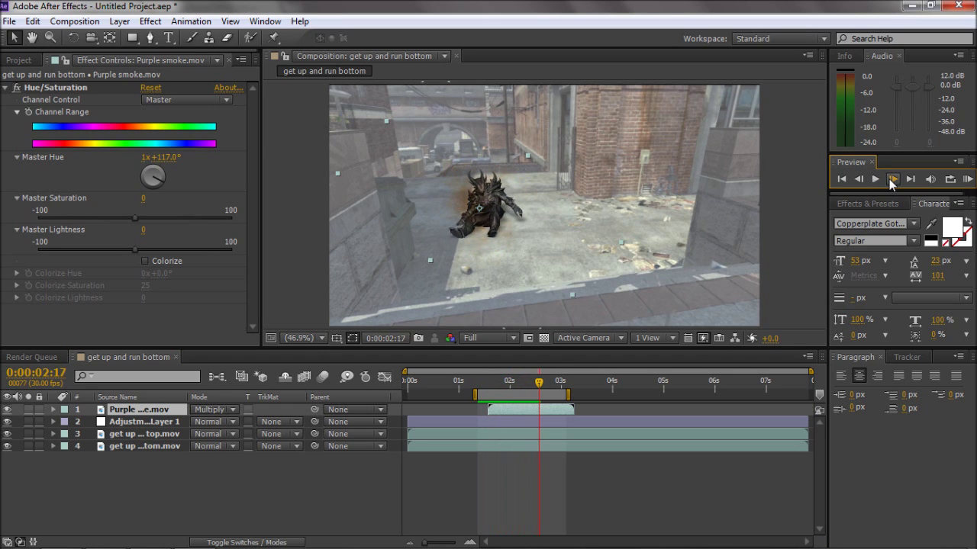
{"action": "left_click", "coordinate": [891, 179]}
{"action": "left_click", "coordinate": [891, 178]}
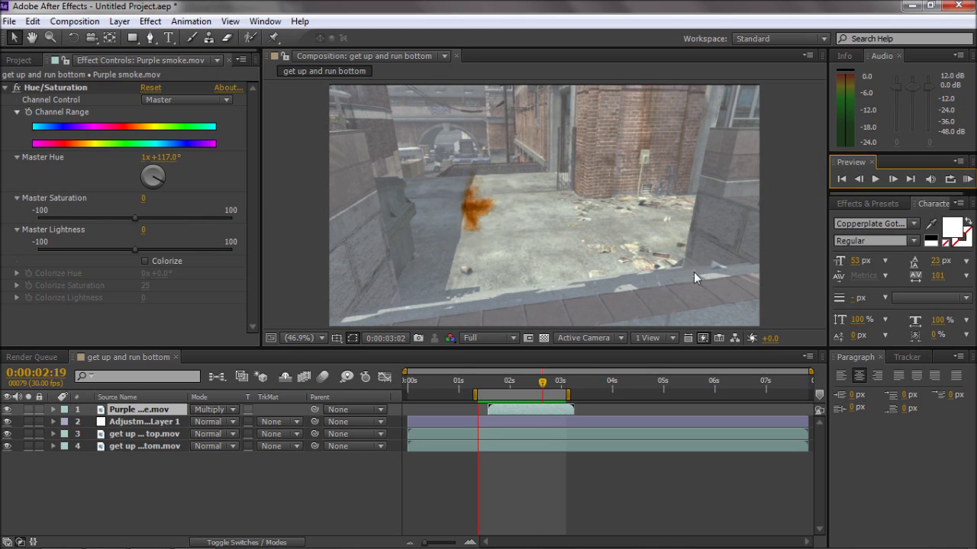
{"action": "key", "text": "space"}
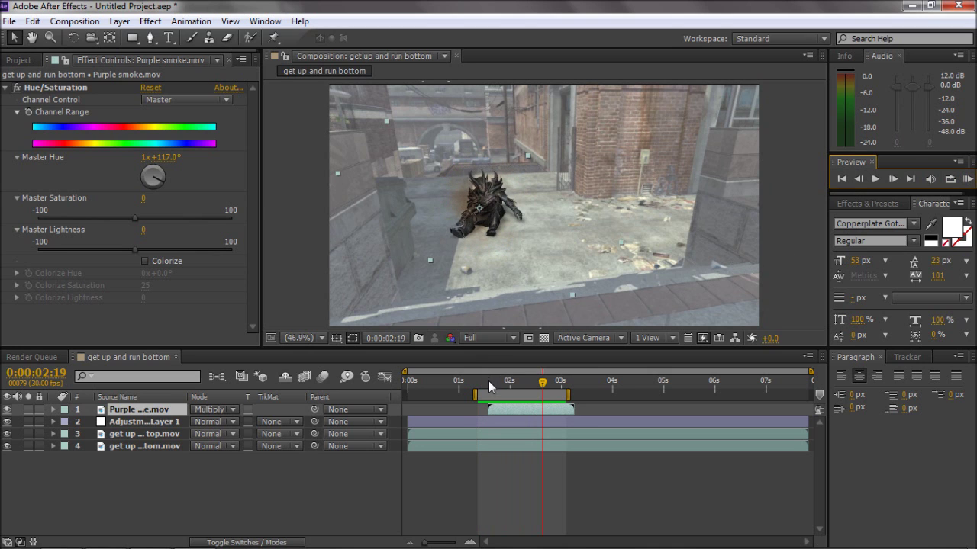
Try Adjustment Layer 1 above Purple smoke, preview, then move it back below.
{"action": "left_click", "coordinate": [489, 381]}
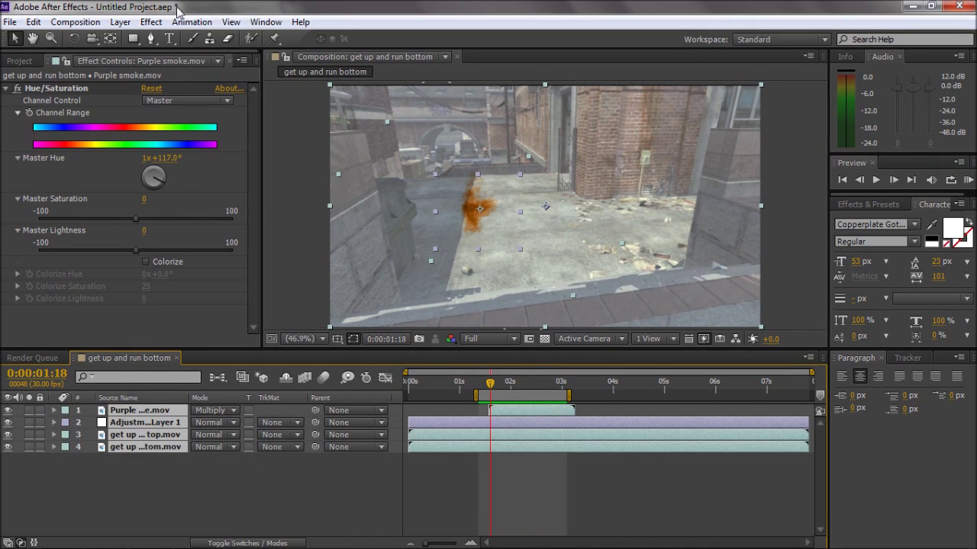
{"action": "left_click_drag", "start_coordinate": [132, 423], "coordinate": [131, 406]}
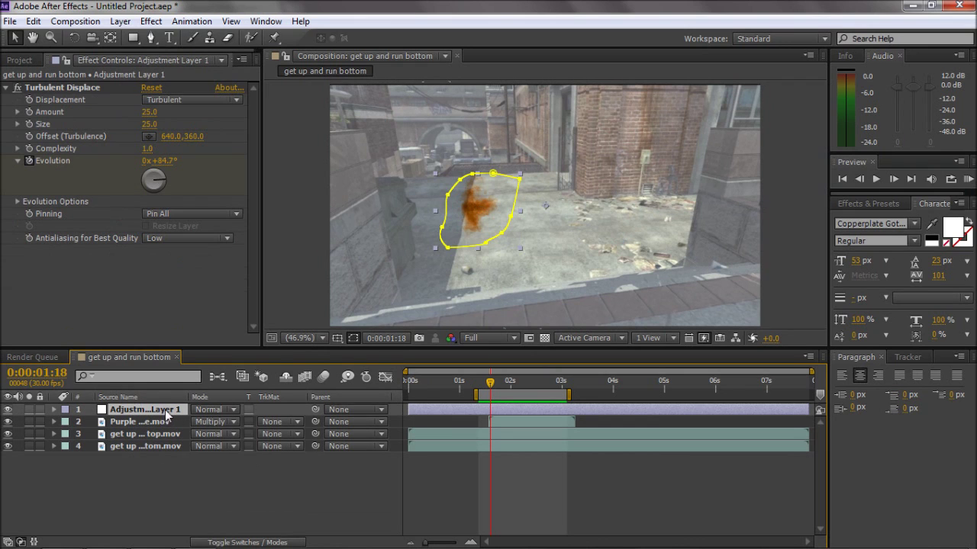
{"action": "left_click", "coordinate": [967, 178]}
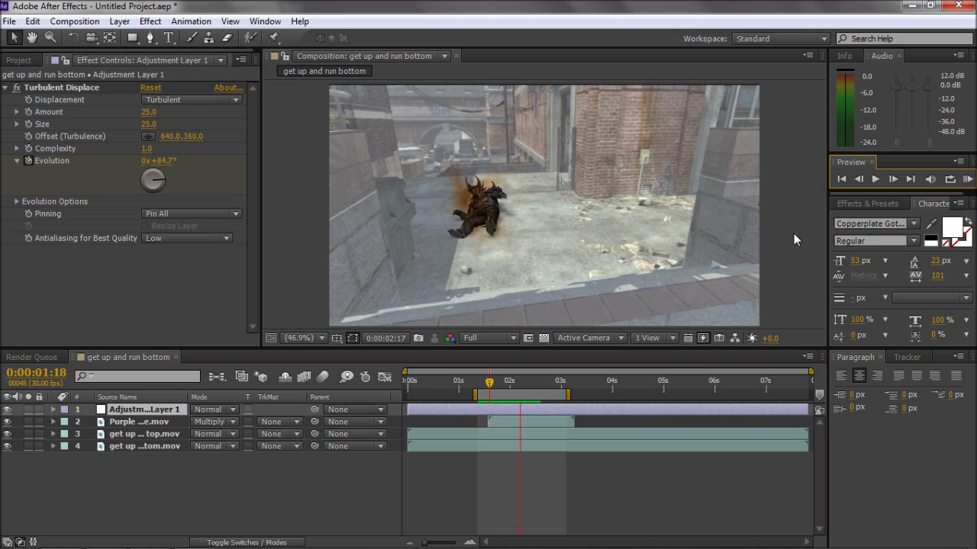
{"action": "left_click", "coordinate": [138, 406]}
{"action": "left_click_drag", "start_coordinate": [137, 406], "coordinate": [137, 425]}
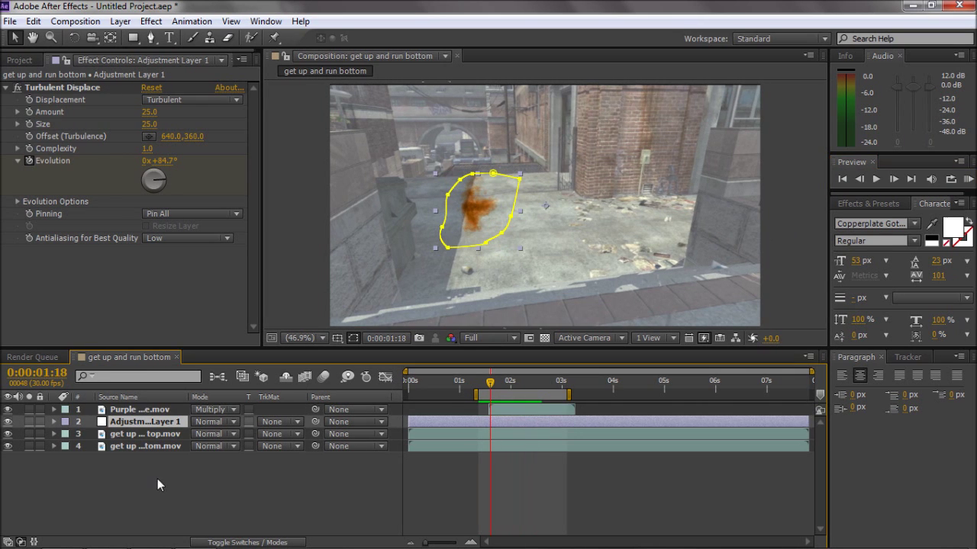
Select all four layers and pre-compose them into Pre-comp 1.
{"action": "key", "text": "ctrl+a"}
{"action": "left_click", "coordinate": [120, 21]}
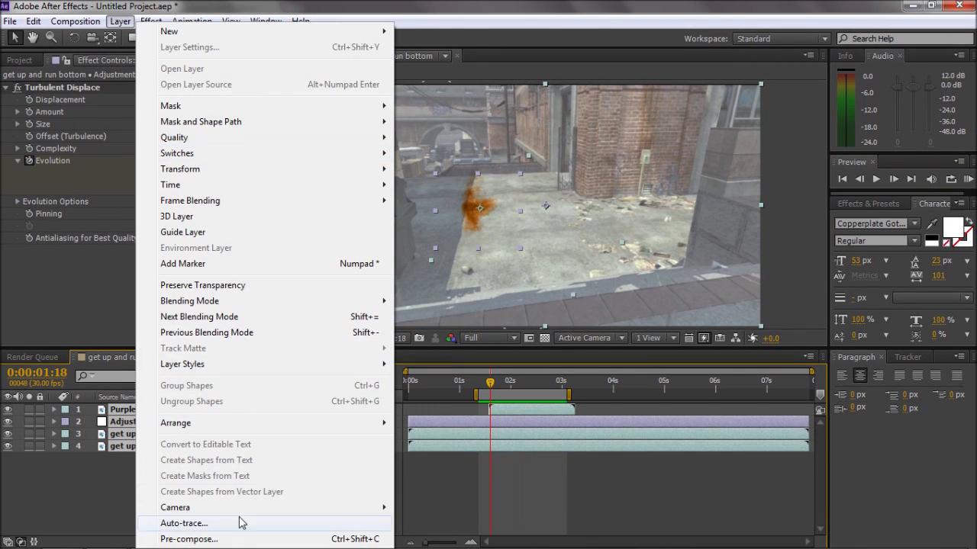
{"action": "left_click", "coordinate": [229, 538]}
{"action": "left_click", "coordinate": [522, 352]}
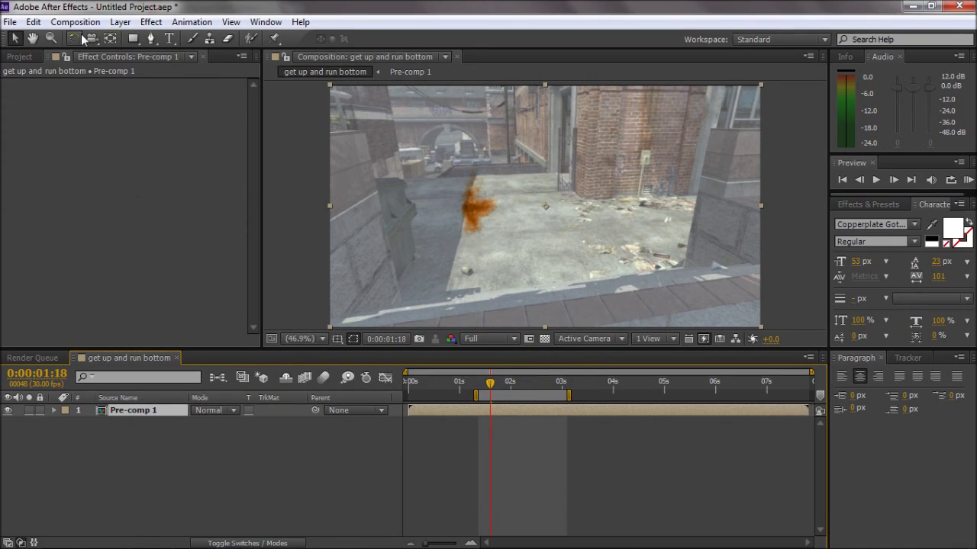
{"action": "left_click", "coordinate": [151, 21]}
{"action": "mouse_move", "coordinate": [252, 186]}
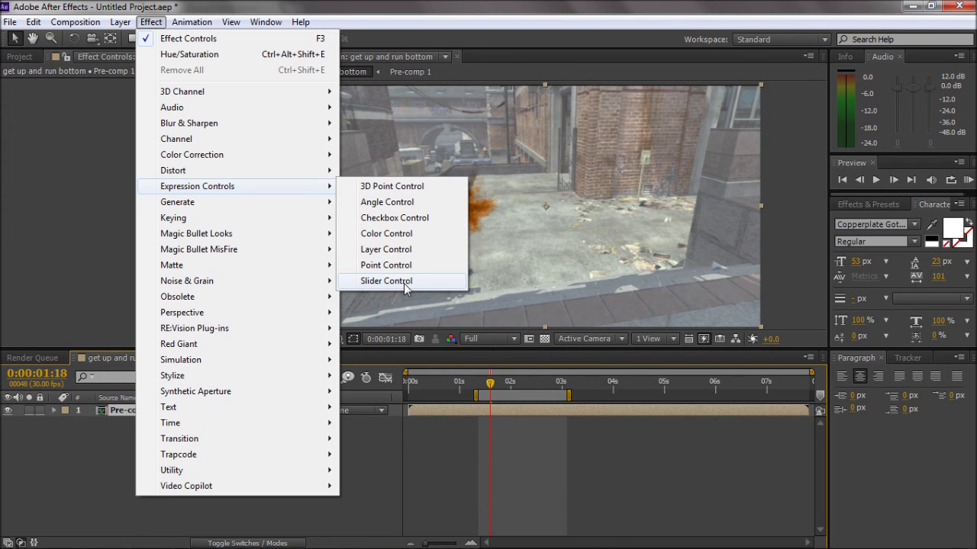
Add a Slider Control and drive Position with wiggle(4, effect("Slider Control")("Slider")).
{"action": "left_click", "coordinate": [404, 283]}
{"action": "key", "text": "p"}
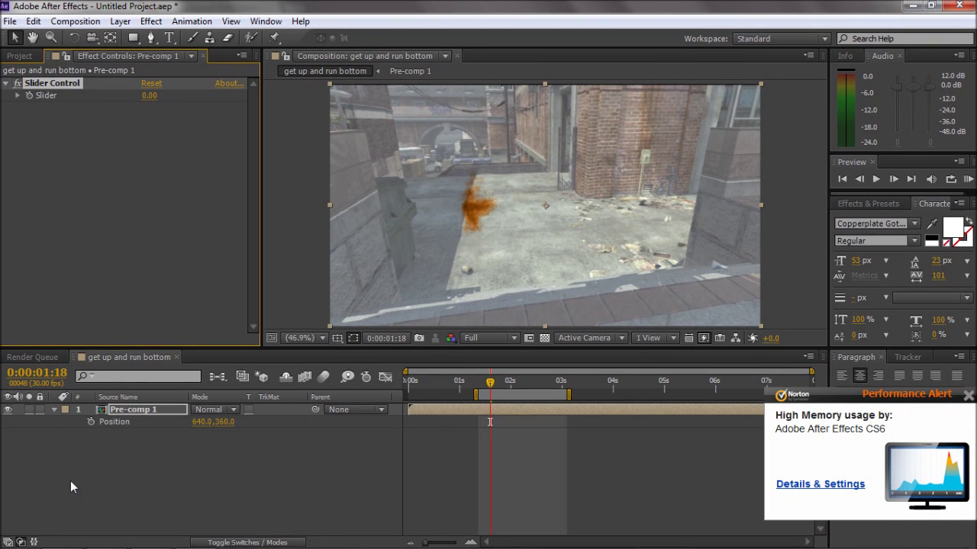
{"action": "left_click", "coordinate": [90, 422], "text": "alt"}
{"action": "type", "text": "wiggle(4,"}
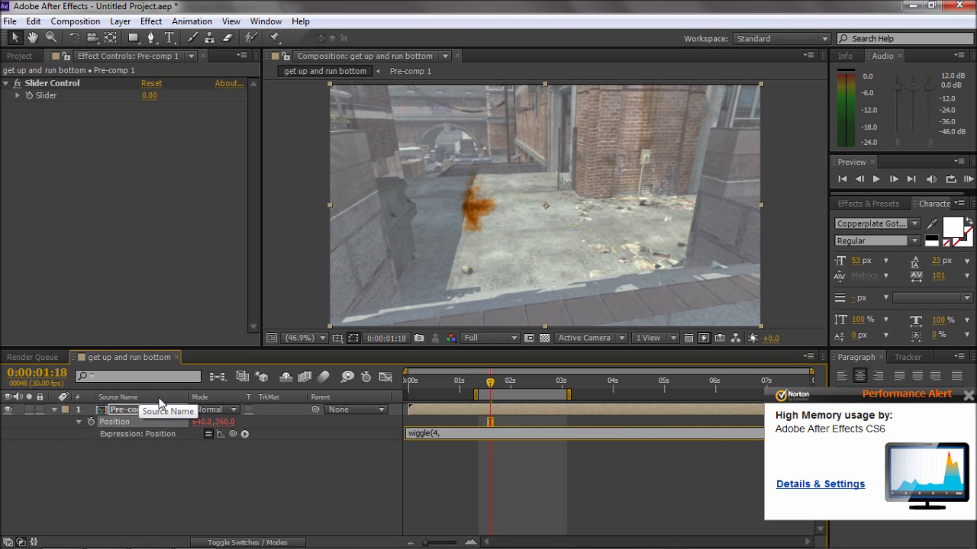
{"action": "left_click_drag", "start_coordinate": [232, 434], "coordinate": [46, 97]}
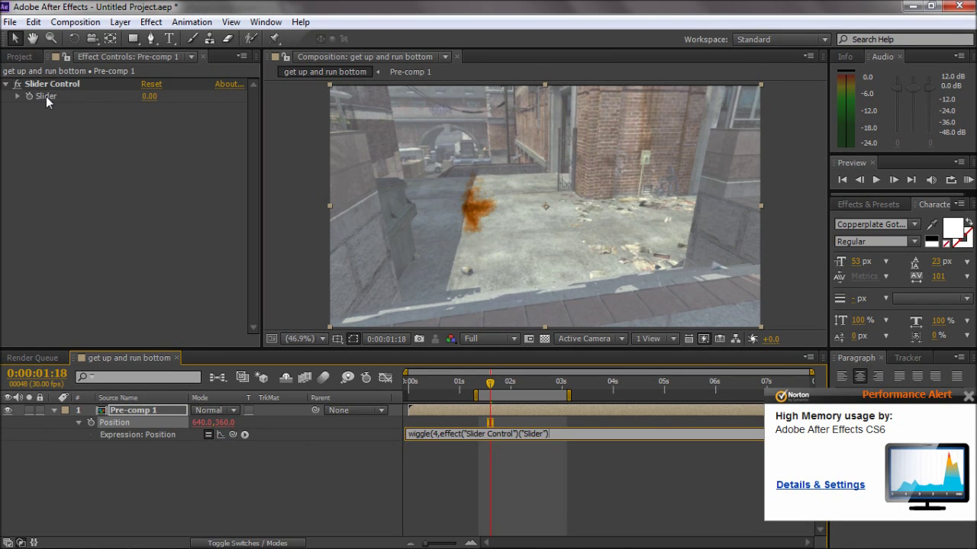
{"action": "left_click", "coordinate": [149, 137]}
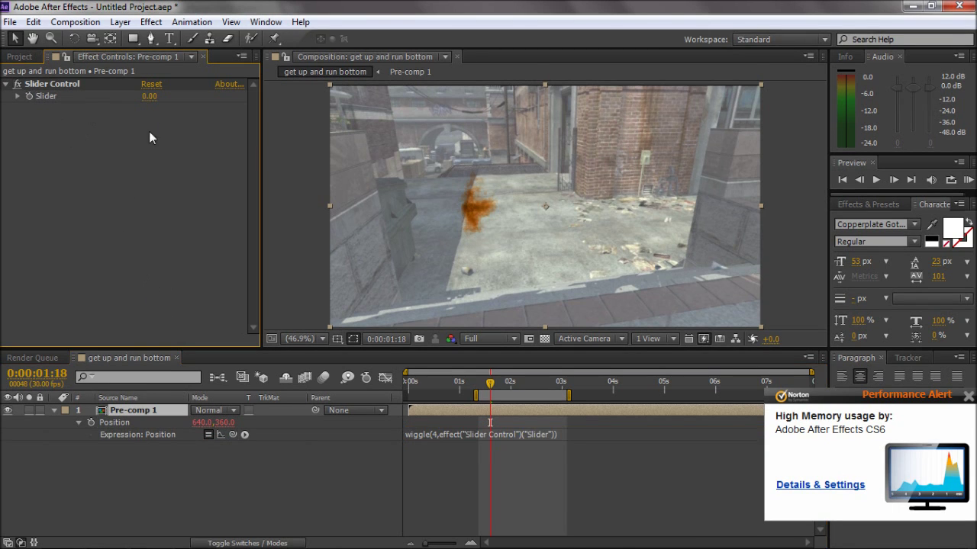
Keyframe the Slider at 0, then 30 a few frames later, back to 0 at 0:00:02:11.
{"action": "left_click", "coordinate": [30, 97]}
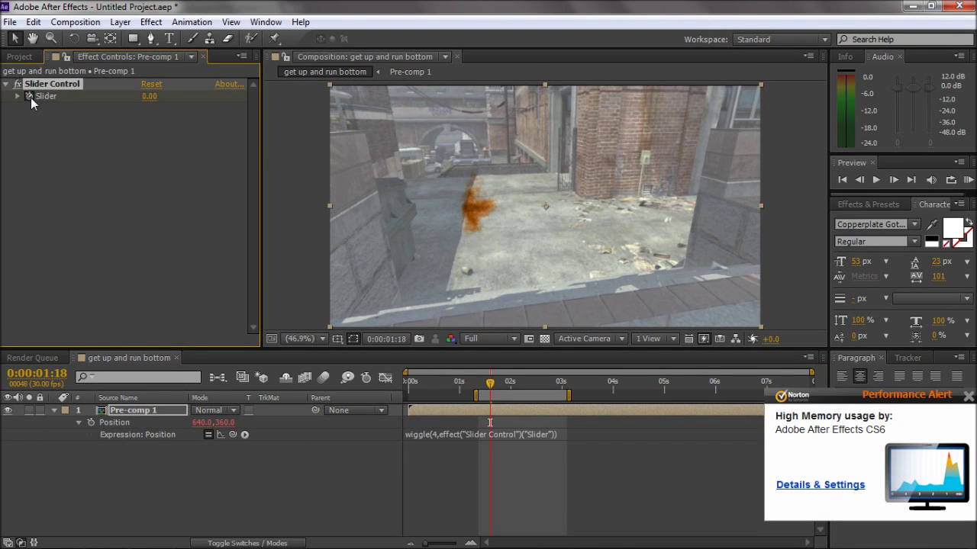
{"action": "left_click", "coordinate": [893, 180]}
{"action": "left_click", "coordinate": [894, 180]}
{"action": "left_click", "coordinate": [893, 180]}
{"action": "left_click", "coordinate": [894, 180]}
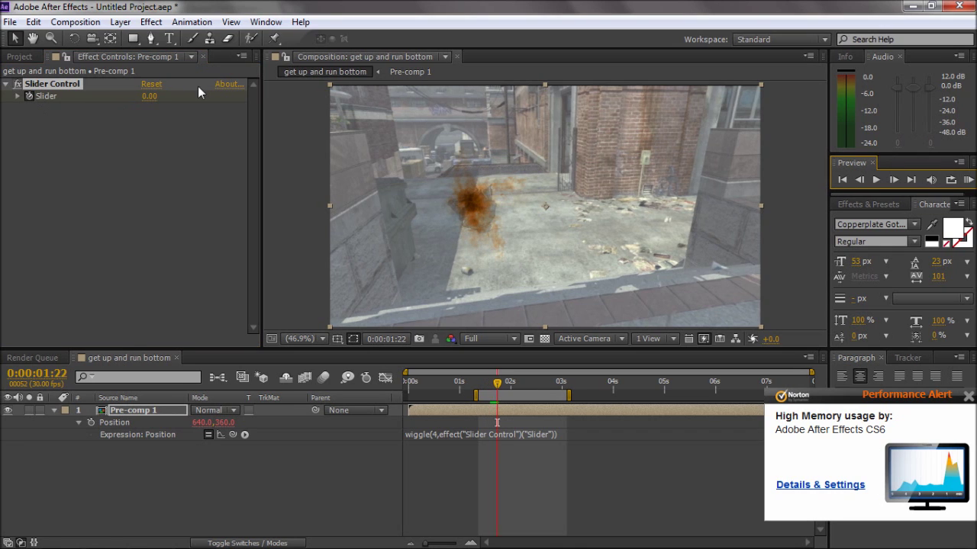
{"action": "left_click", "coordinate": [153, 97]}
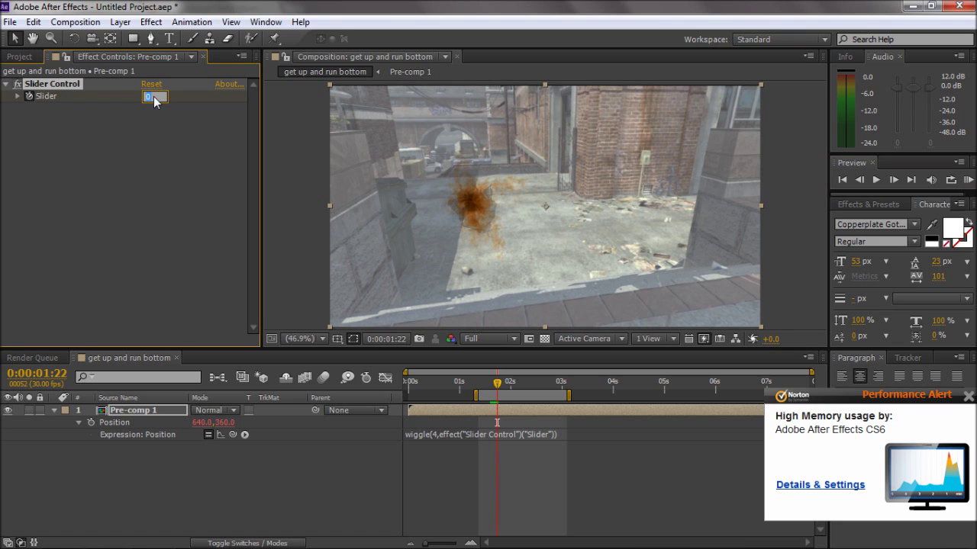
{"action": "type", "text": "30"}
{"action": "key", "text": "Return"}
{"action": "left_click_drag", "start_coordinate": [515, 384], "coordinate": [533, 384]}
{"action": "left_click", "coordinate": [151, 95]}
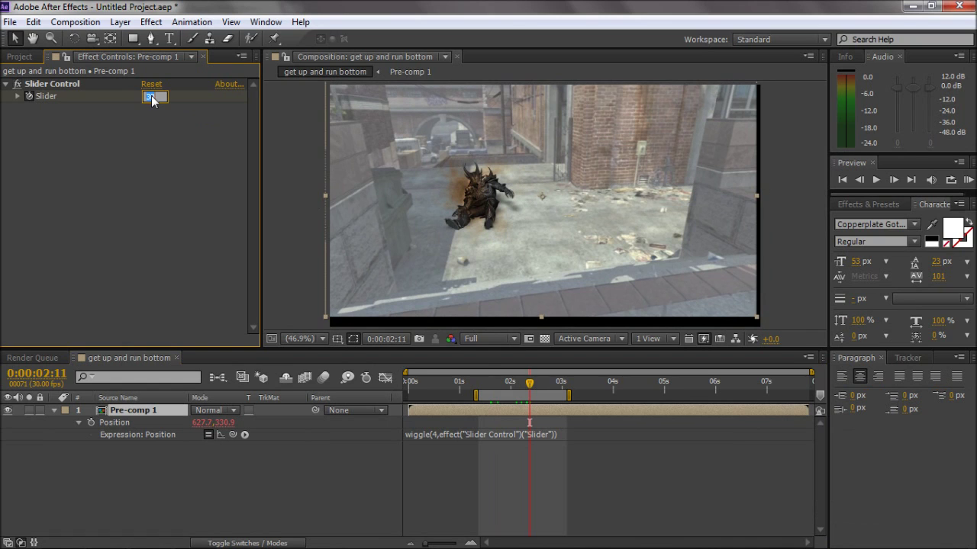
{"action": "type", "text": "0"}
{"action": "key", "text": "Return"}
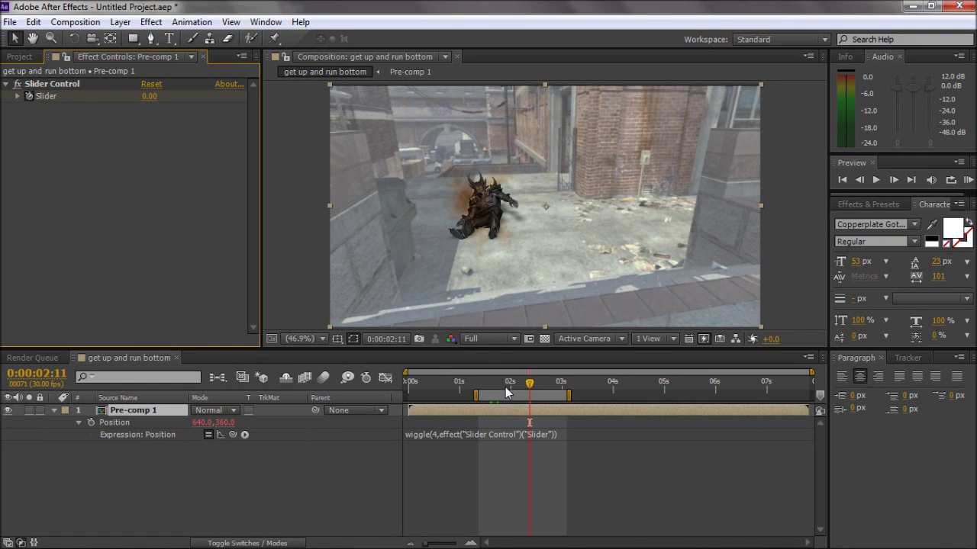
Apply Motion Tile at 0:00:01:24 with Mirror Edges and Output Width and Height 120.
{"action": "left_click_drag", "start_coordinate": [506, 389], "coordinate": [501, 389]}
{"action": "left_click", "coordinate": [151, 21]}
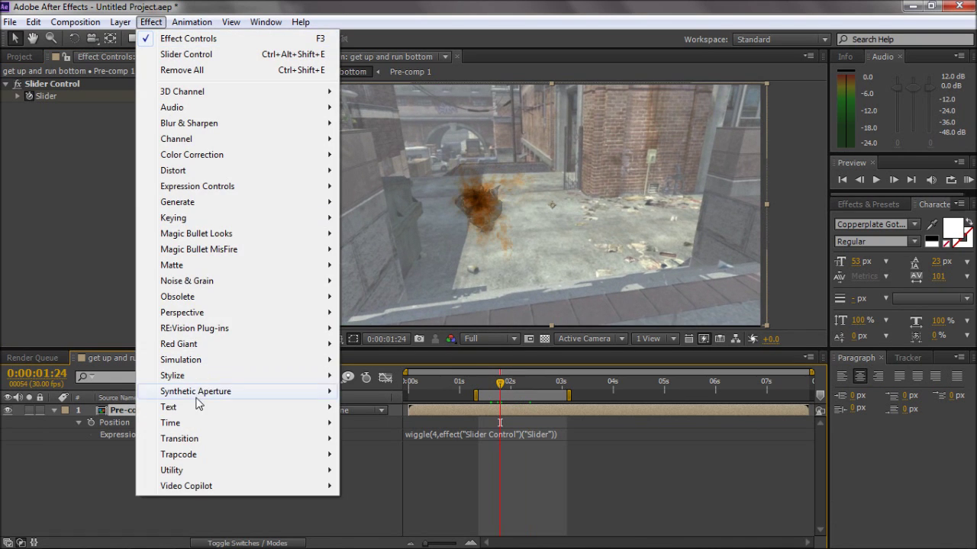
{"action": "mouse_move", "coordinate": [173, 376]}
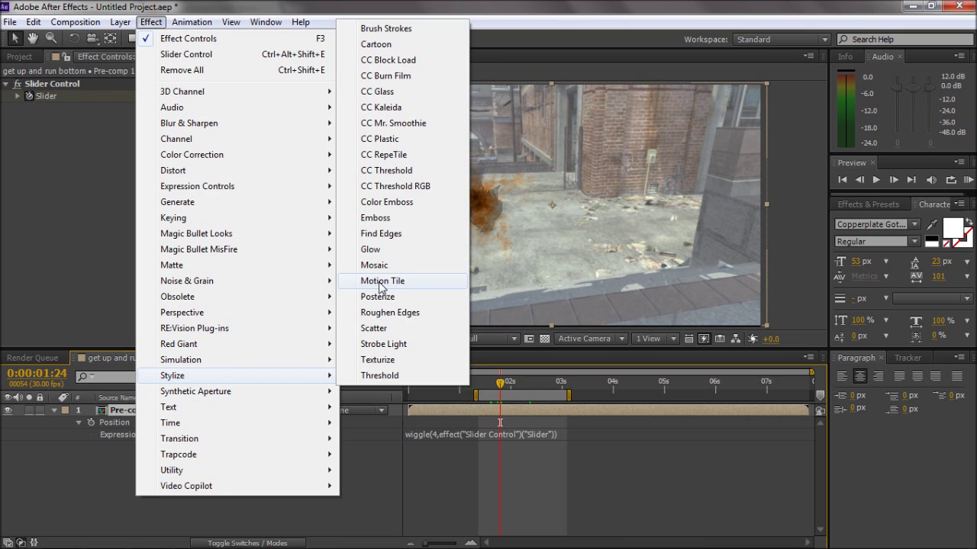
{"action": "left_click", "coordinate": [381, 282]}
{"action": "left_click", "coordinate": [145, 182]}
{"action": "left_click", "coordinate": [153, 170]}
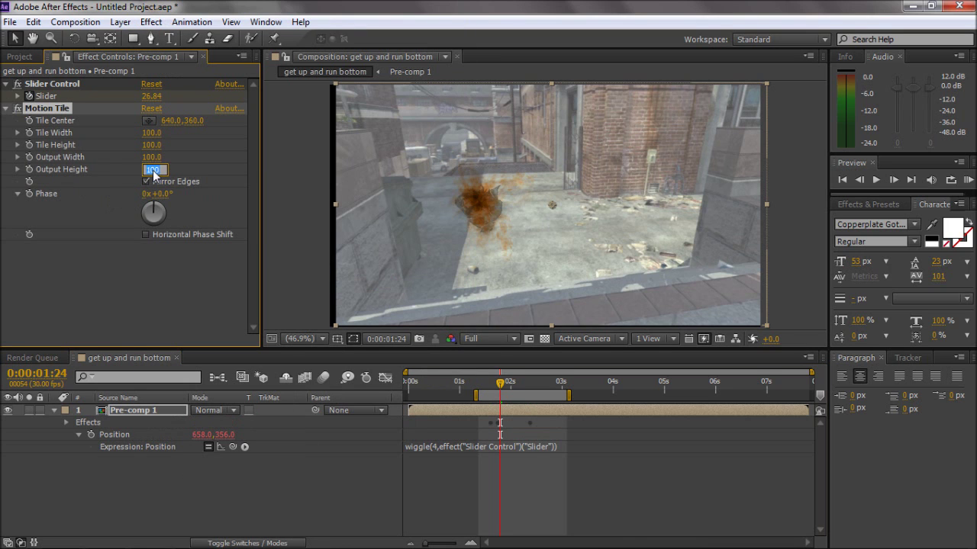
{"action": "type", "text": "120."}
{"action": "key", "text": "shift+Tab"}
{"action": "type", "text": "120"}
{"action": "key", "text": "Return"}
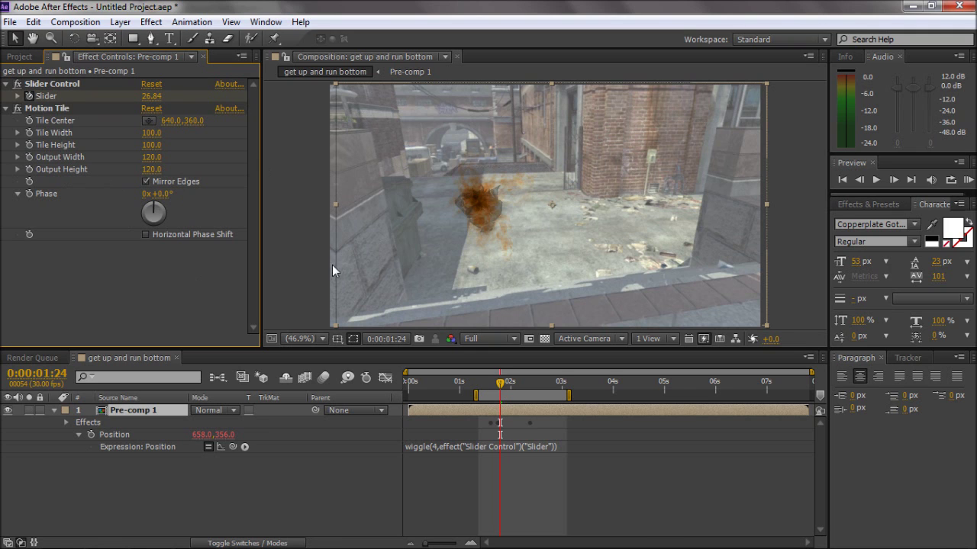
Set Pre-comp 1's Scale to 105%.
{"action": "key", "text": "s"}
{"action": "left_click", "coordinate": [243, 421]}
{"action": "type", "text": "112"}
{"action": "key", "text": "Return"}
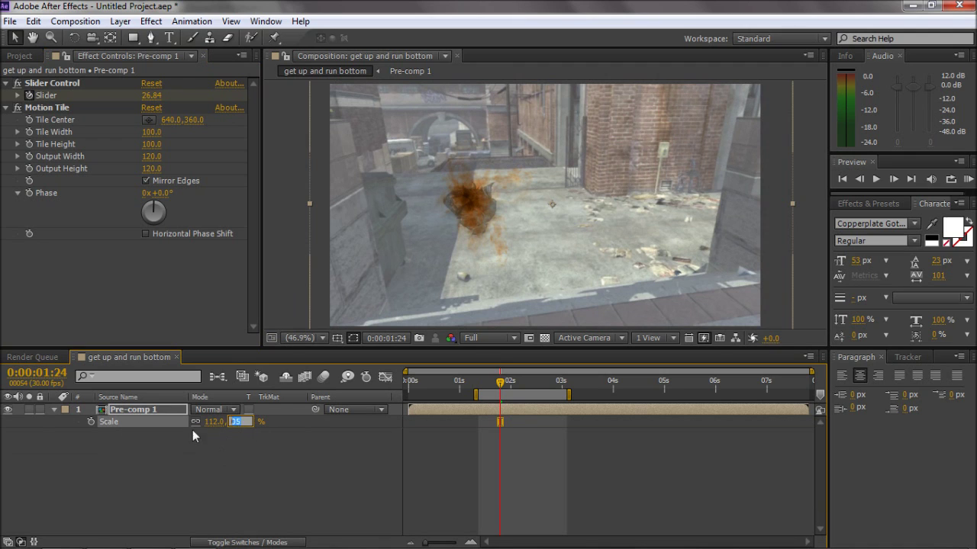
{"action": "left_click", "coordinate": [197, 456]}
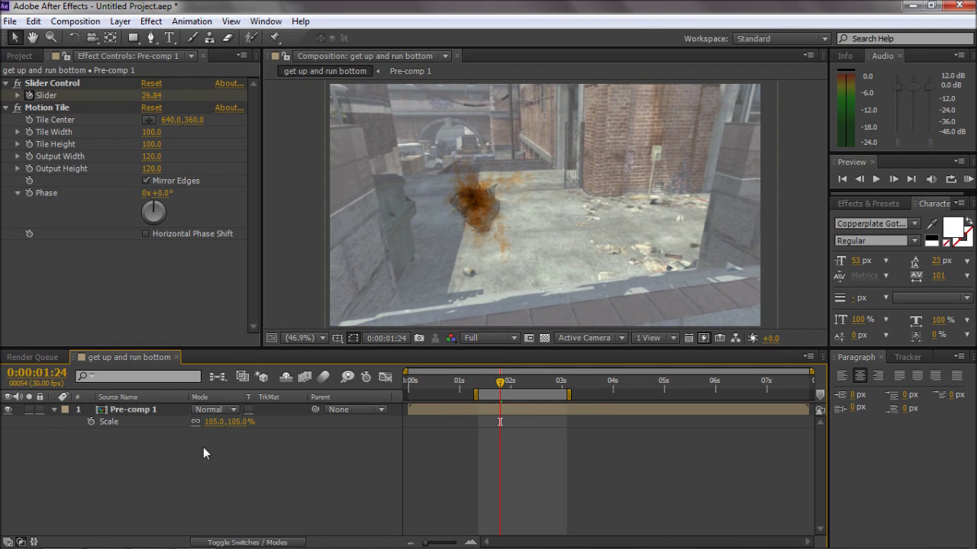
RAM-preview the shaking composition.
{"action": "key", "text": "s"}
{"action": "left_click", "coordinate": [968, 178]}
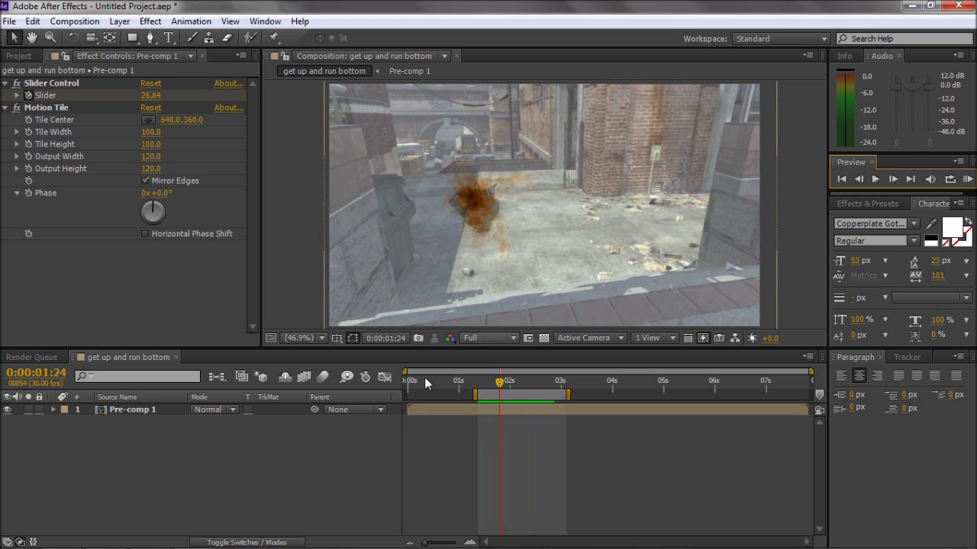
{"action": "left_click", "coordinate": [967, 178]}
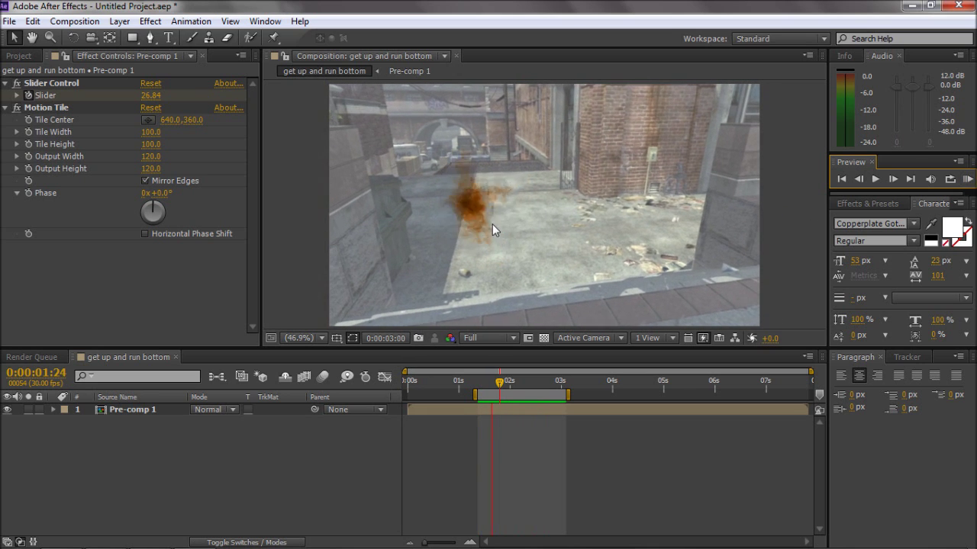
Create Adjustment Layer 2 via Layer > New and apply Magic Bullet Looks > Looks.
{"action": "left_click", "coordinate": [120, 21]}
{"action": "mouse_move", "coordinate": [183, 32]}
{"action": "left_click", "coordinate": [501, 127]}
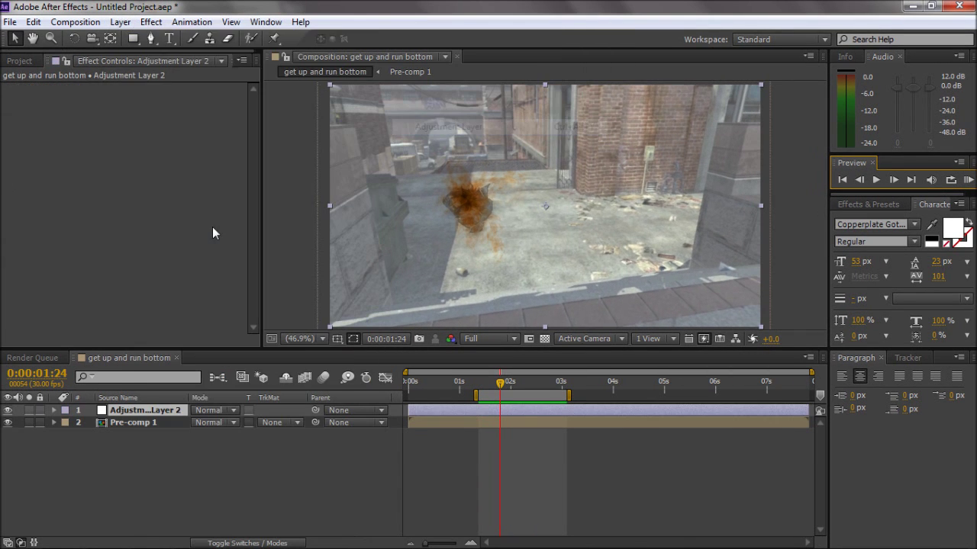
{"action": "left_click", "coordinate": [151, 21]}
{"action": "mouse_move", "coordinate": [229, 233]}
{"action": "left_click", "coordinate": [383, 235]}
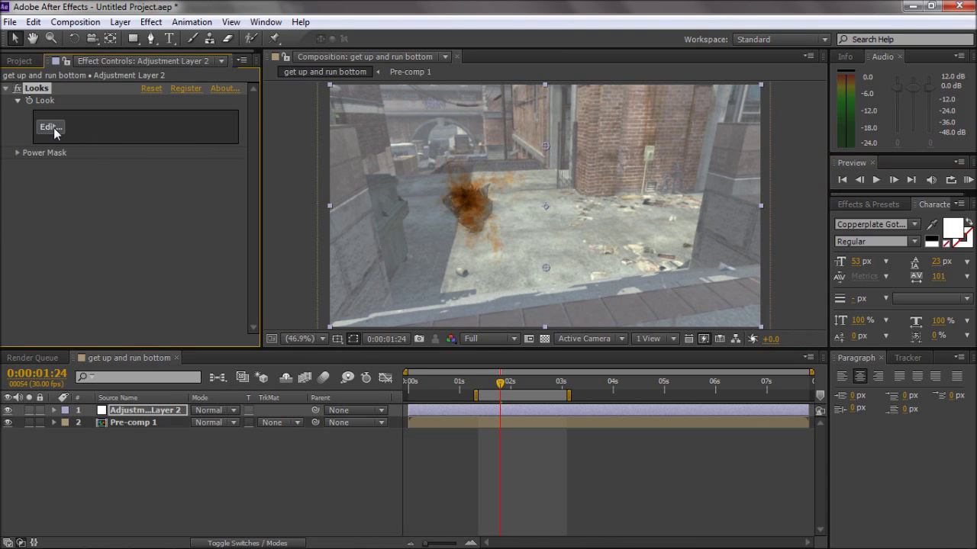
Open the Looks editor and audition the teamtage, 3N19MA CC3, CC5 and My Army looks.
{"action": "left_click", "coordinate": [51, 128]}
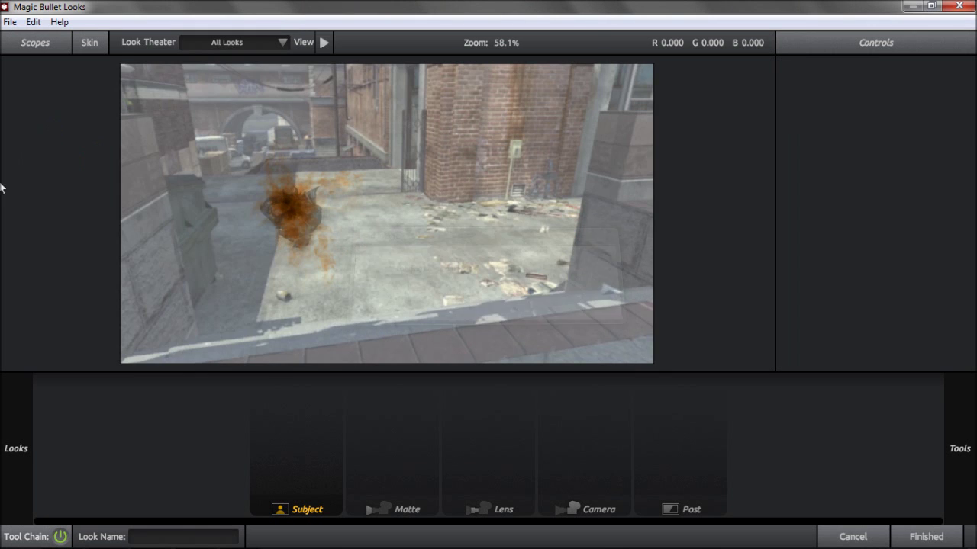
{"action": "mouse_move", "coordinate": [2, 251]}
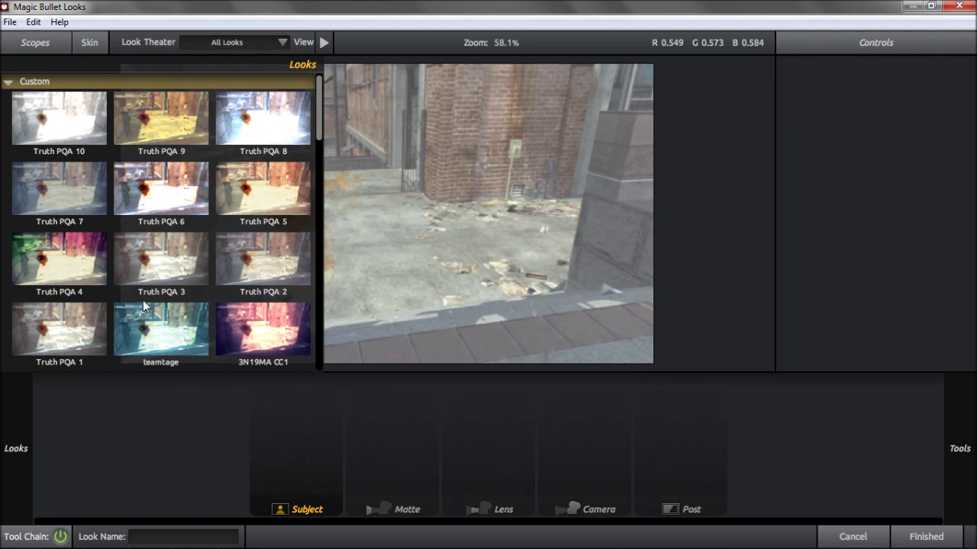
{"action": "left_click", "coordinate": [162, 311]}
{"action": "mouse_move", "coordinate": [2, 305]}
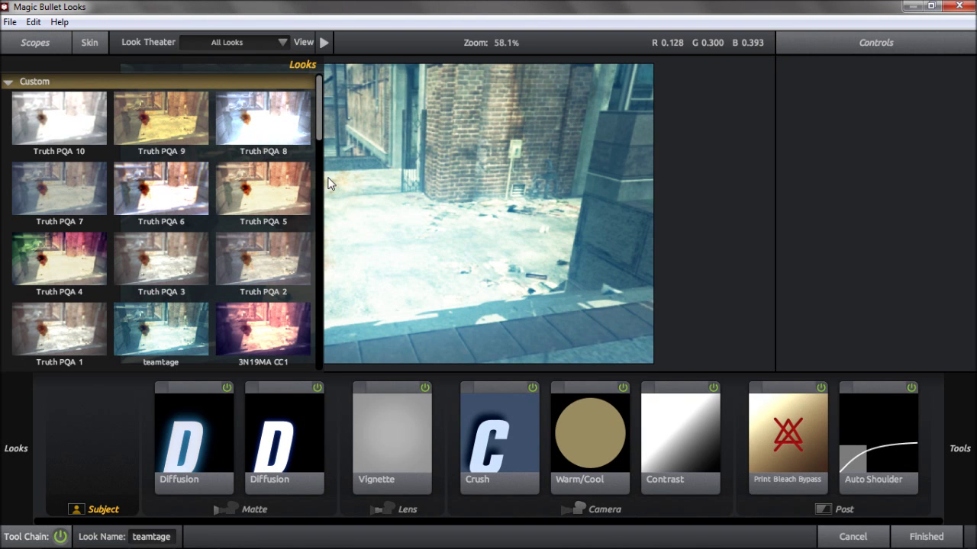
{"action": "left_click_drag", "start_coordinate": [315, 128], "coordinate": [315, 187]}
{"action": "left_click", "coordinate": [182, 299]}
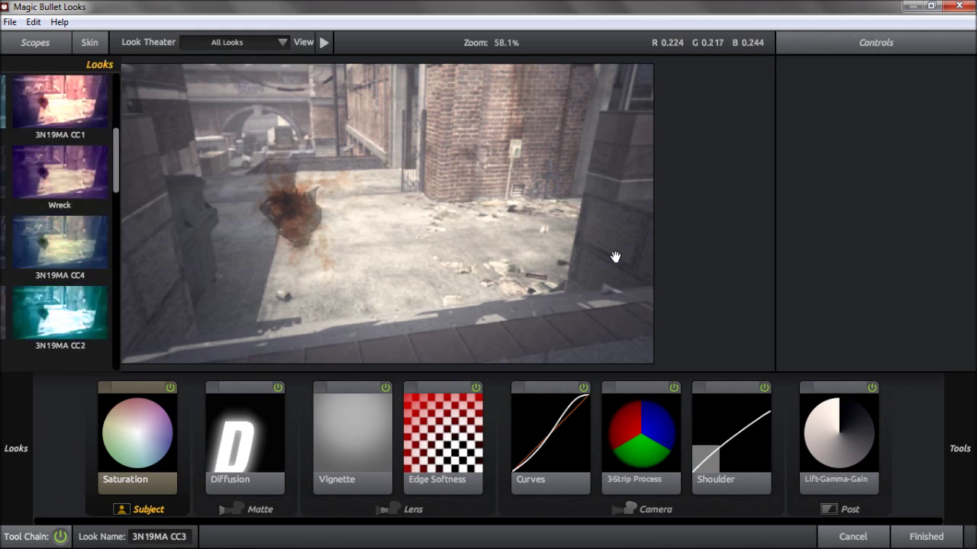
{"action": "left_click", "coordinate": [185, 261]}
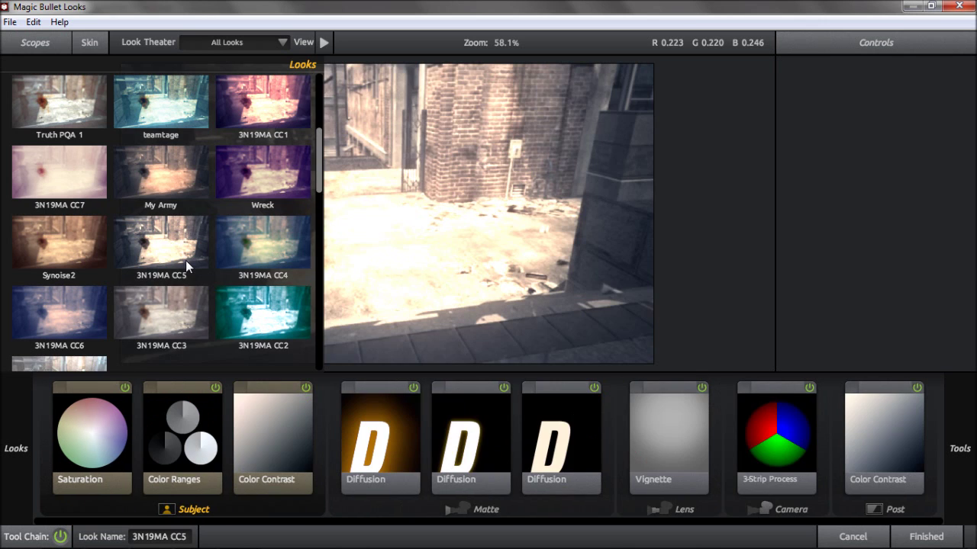
{"action": "mouse_move", "coordinate": [4, 283]}
{"action": "left_click", "coordinate": [161, 188]}
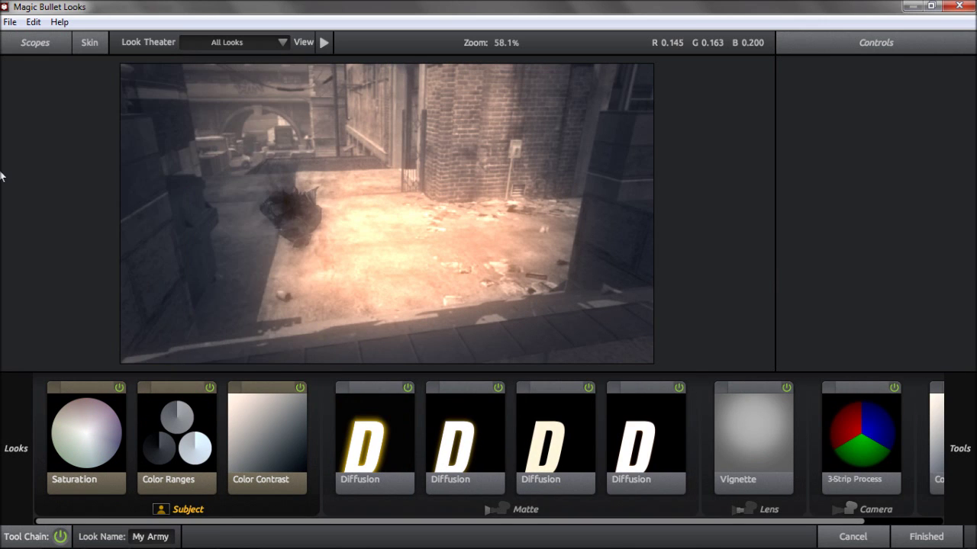
Audition 3N19MA CC1, Wreck and CC6, then apply Truth PQA 2 and finish.
{"action": "left_click", "coordinate": [228, 122]}
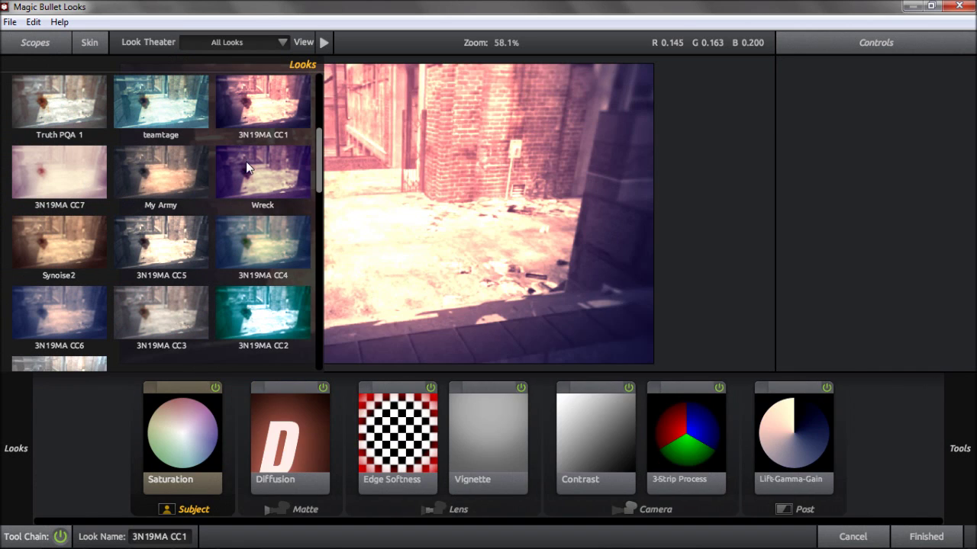
{"action": "left_click", "coordinate": [247, 163]}
{"action": "left_click_drag", "start_coordinate": [318, 178], "coordinate": [312, 200]}
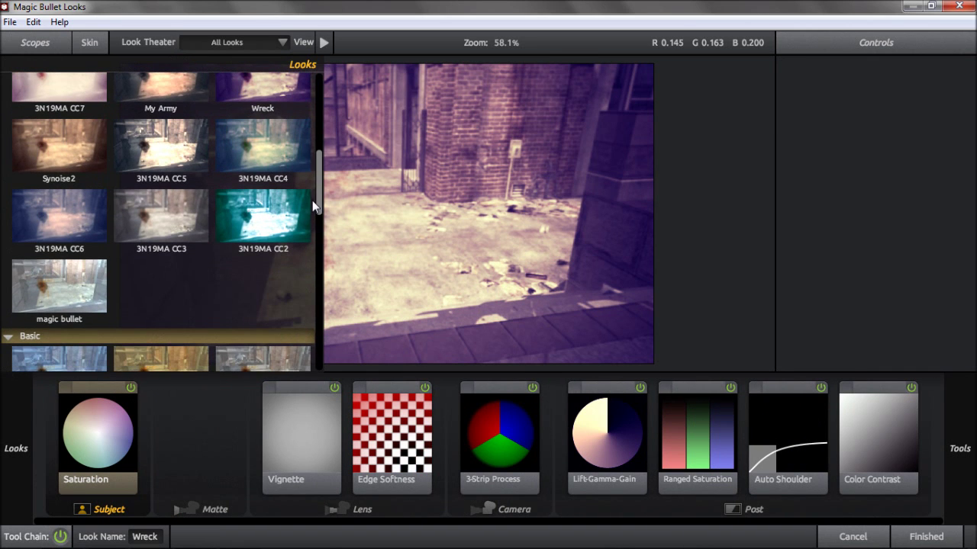
{"action": "left_click", "coordinate": [69, 215]}
{"action": "mouse_move", "coordinate": [129, 245]}
{"action": "scroll", "coordinate": [195, 243], "scroll_direction": "up", "scroll_amount": 5}
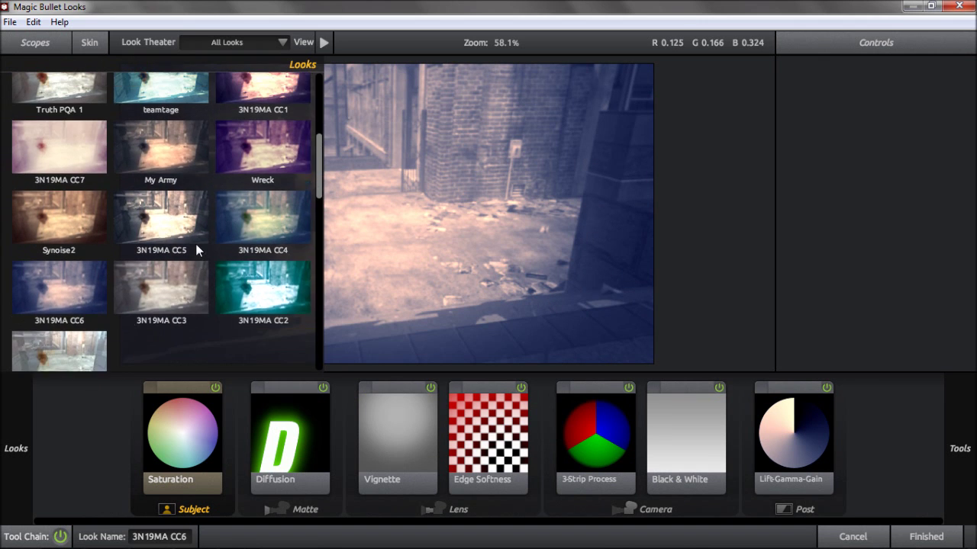
{"action": "scroll", "coordinate": [195, 244], "scroll_direction": "up", "scroll_amount": 1}
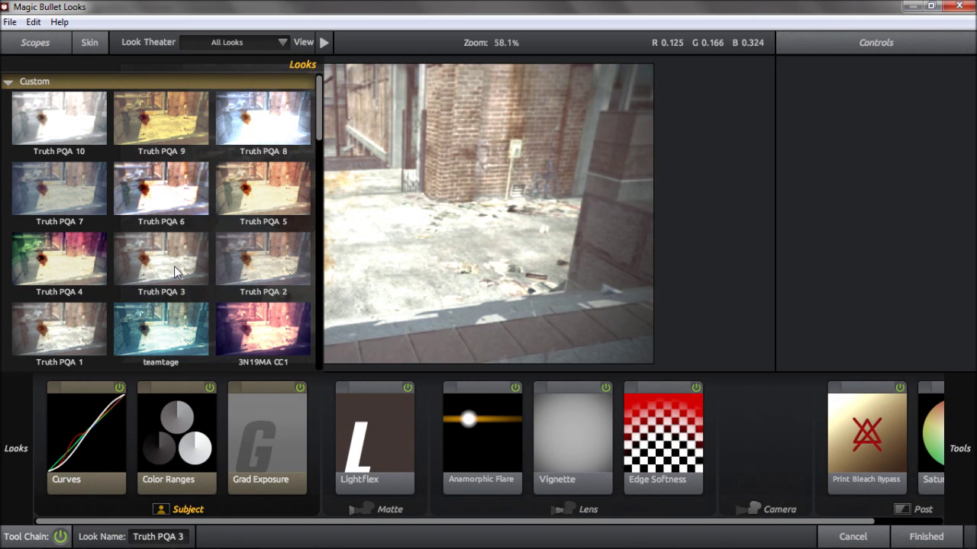
{"action": "left_click", "coordinate": [252, 268]}
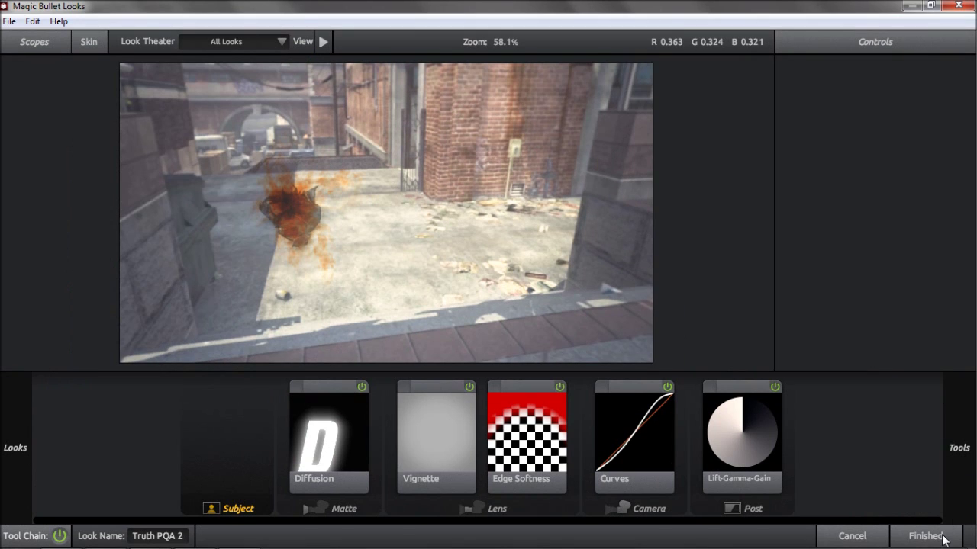
{"action": "left_click", "coordinate": [925, 536]}
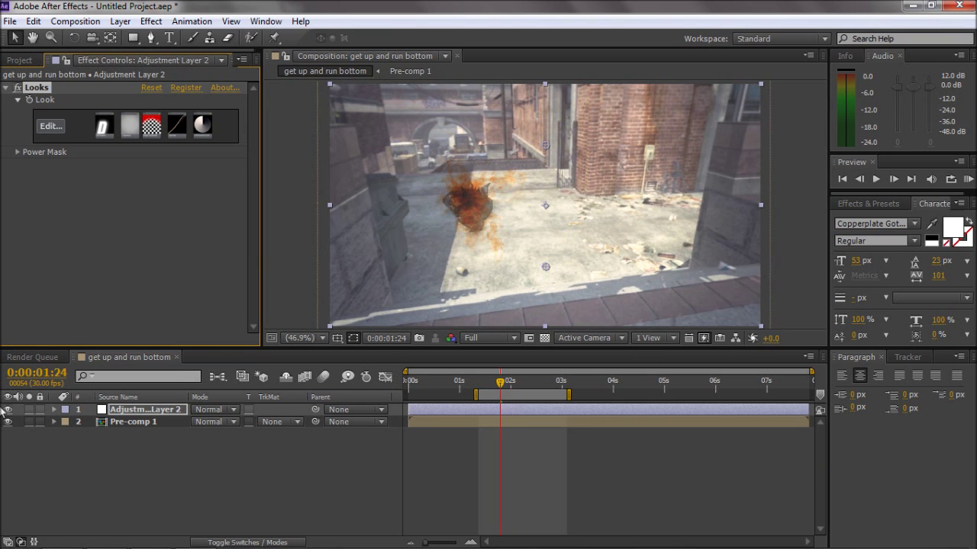
{"action": "left_click", "coordinate": [968, 179]}
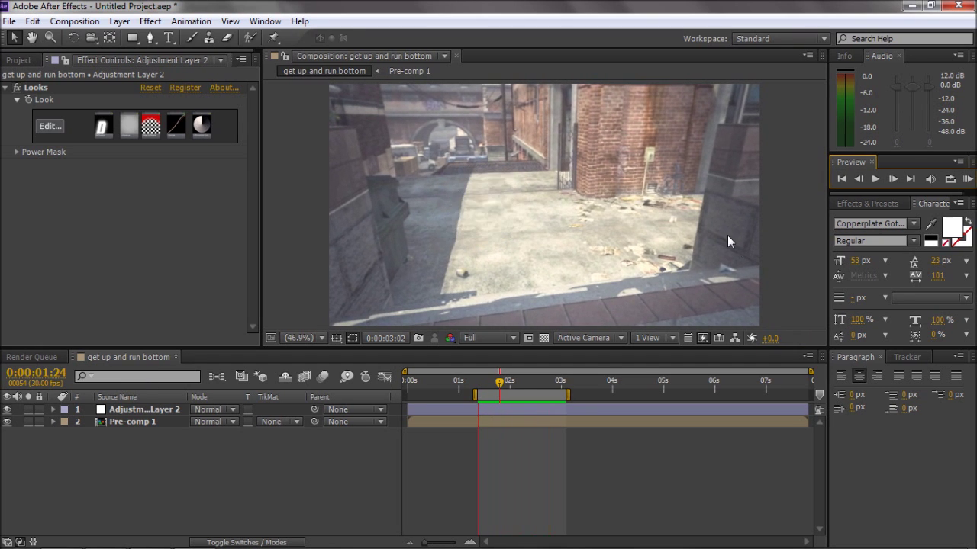
{"action": "left_click", "coordinate": [499, 385]}
{"action": "left_click_drag", "start_coordinate": [481, 382], "coordinate": [508, 383]}
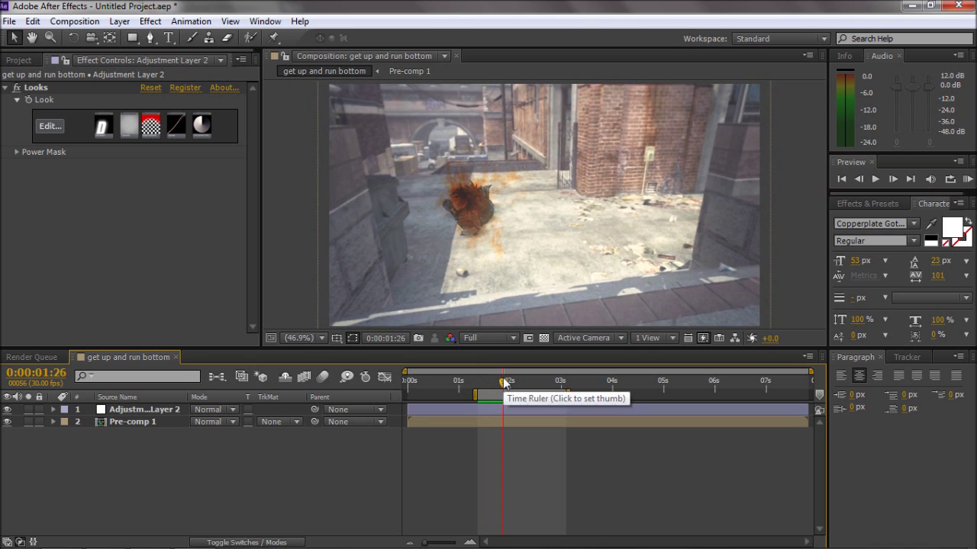
Open the Pre-comp 1 composition and move to around 0:00:01:20.
{"action": "left_click", "coordinate": [135, 424]}
{"action": "double_click", "coordinate": [136, 424]}
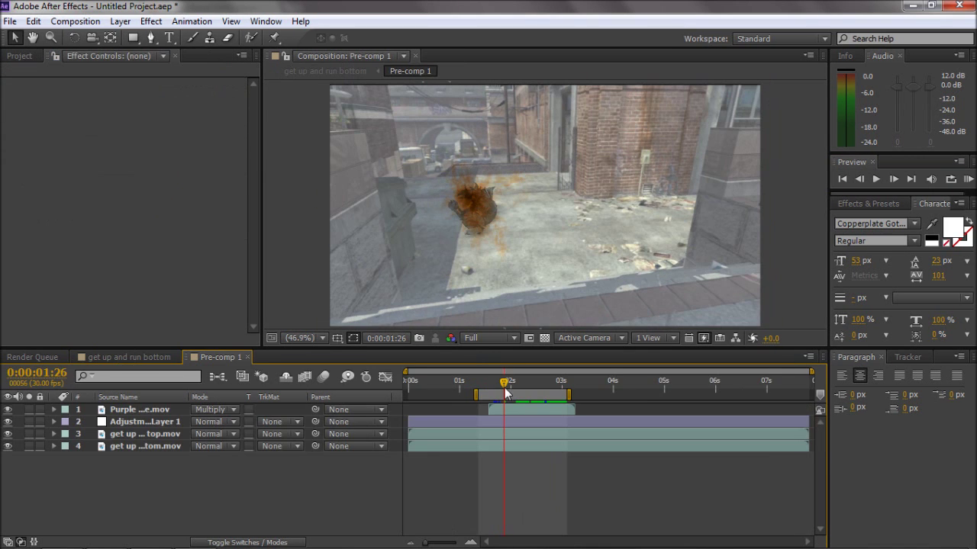
{"action": "left_click_drag", "start_coordinate": [505, 382], "coordinate": [497, 379]}
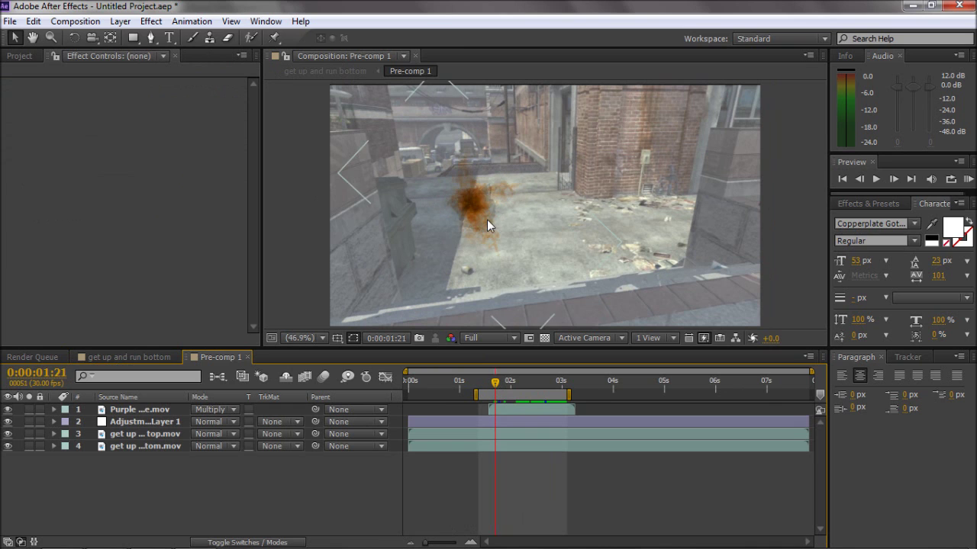
{"action": "scroll", "coordinate": [486, 220], "scroll_direction": "up", "scroll_amount": 1}
At 0:00:01:18, draw a flat ellipse mask around the fire on the top footage layer.
{"action": "left_click_drag", "start_coordinate": [131, 38], "coordinate": [180, 68]}
{"action": "left_click_drag", "start_coordinate": [496, 383], "coordinate": [492, 388]}
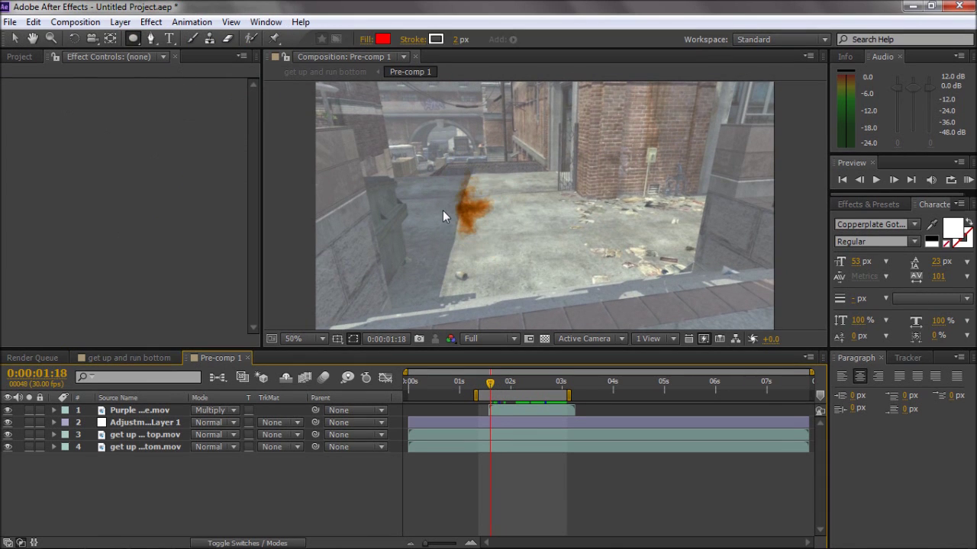
{"action": "left_click", "coordinate": [143, 435]}
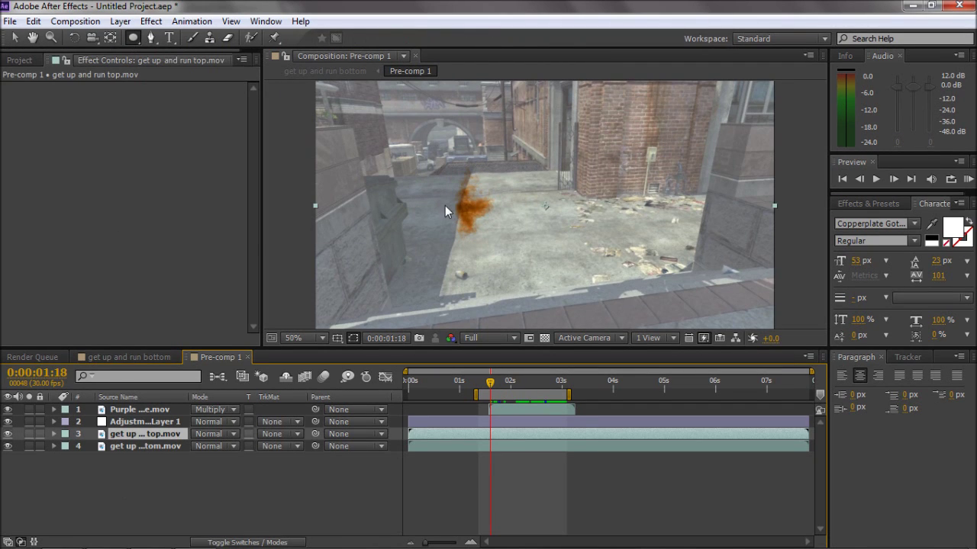
{"action": "left_click_drag", "start_coordinate": [442, 203], "coordinate": [500, 217]}
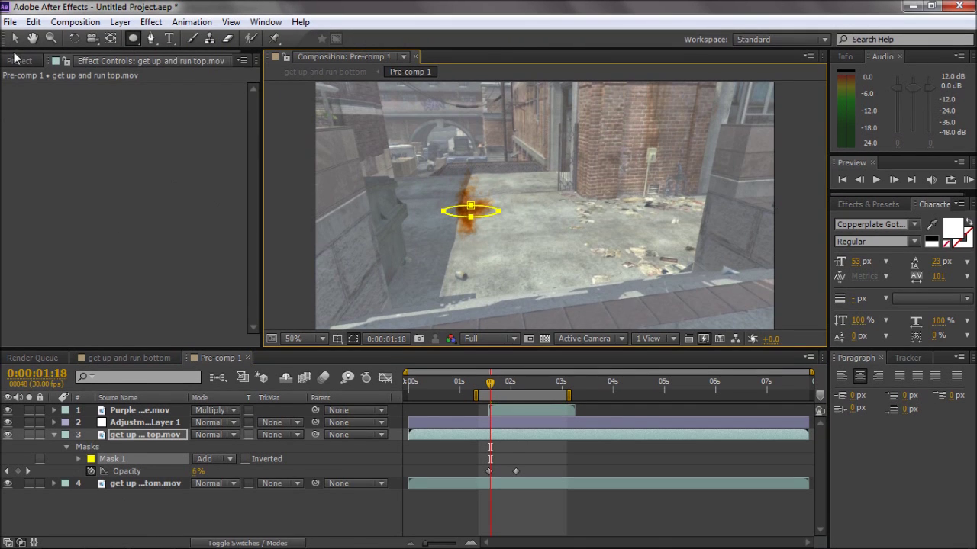
{"action": "left_click", "coordinate": [14, 37]}
Set a starting Mask Path keyframe and give the mask a 40-pixel feather.
{"action": "left_click", "coordinate": [78, 459]}
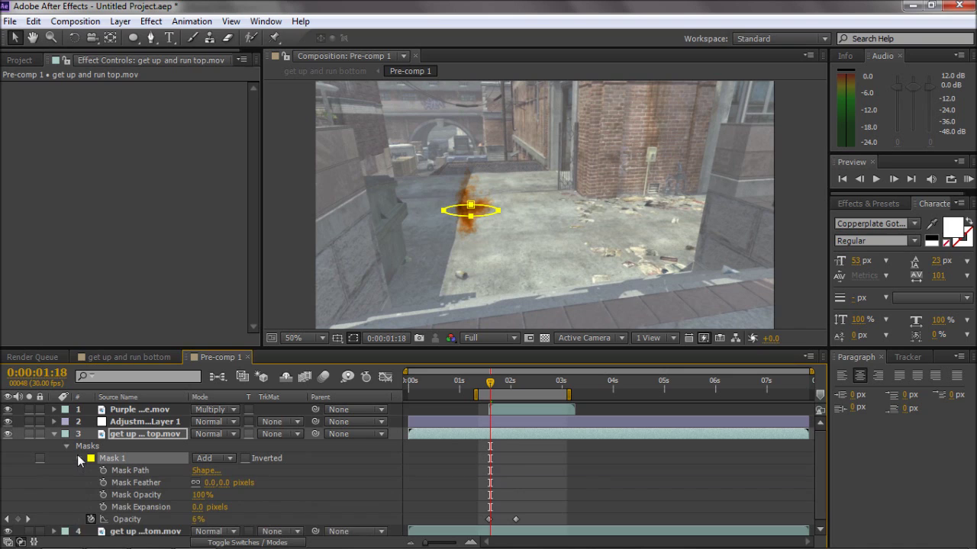
{"action": "left_click", "coordinate": [104, 471]}
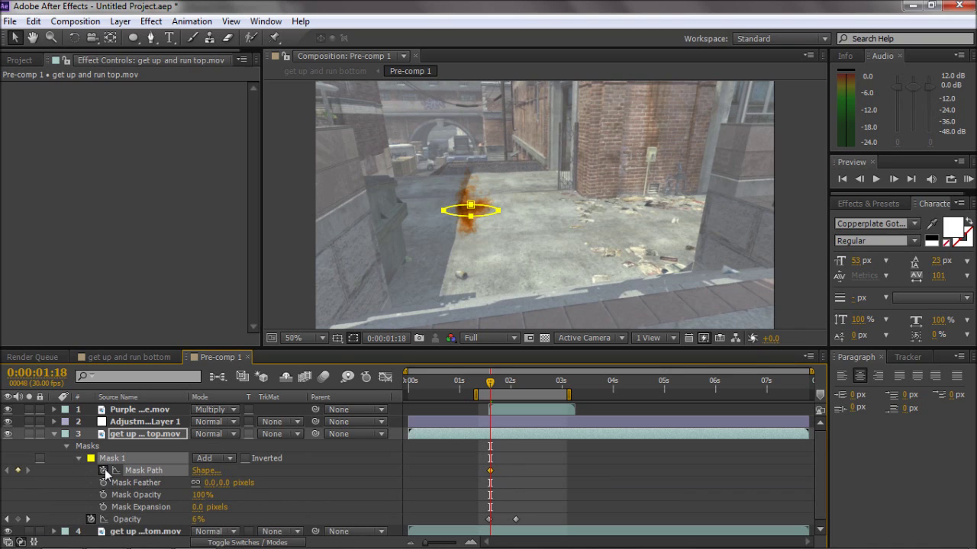
{"action": "left_click", "coordinate": [229, 481]}
{"action": "type", "text": "40"}
{"action": "key", "text": "Return"}
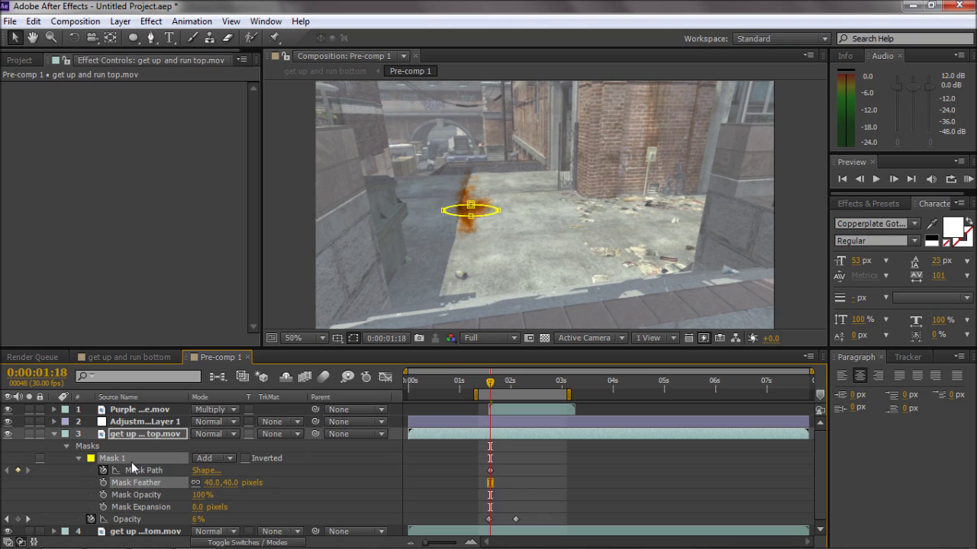
At 0:00:01:29, keyframe the mask stretched and enlarged into a large circle around its centre.
{"action": "left_click_drag", "start_coordinate": [513, 383], "coordinate": [509, 383]}
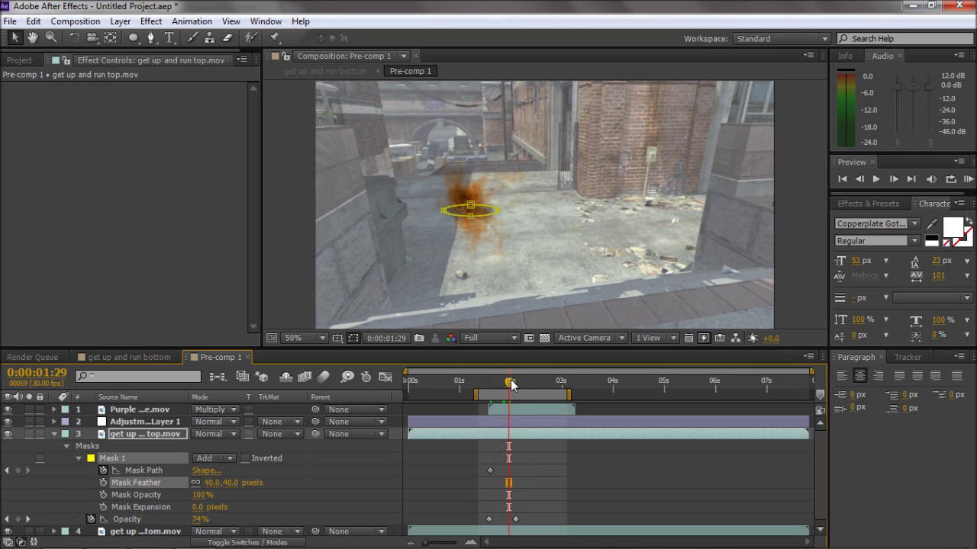
{"action": "left_click", "coordinate": [473, 202]}
{"action": "double_click", "coordinate": [471, 196]}
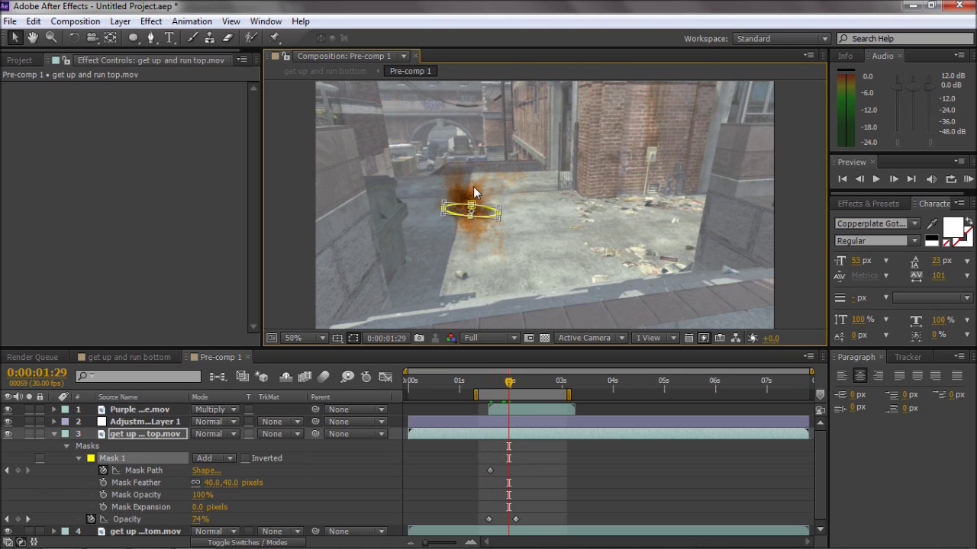
{"action": "left_click", "coordinate": [471, 206]}
{"action": "left_click_drag", "start_coordinate": [471, 208], "coordinate": [497, 189]}
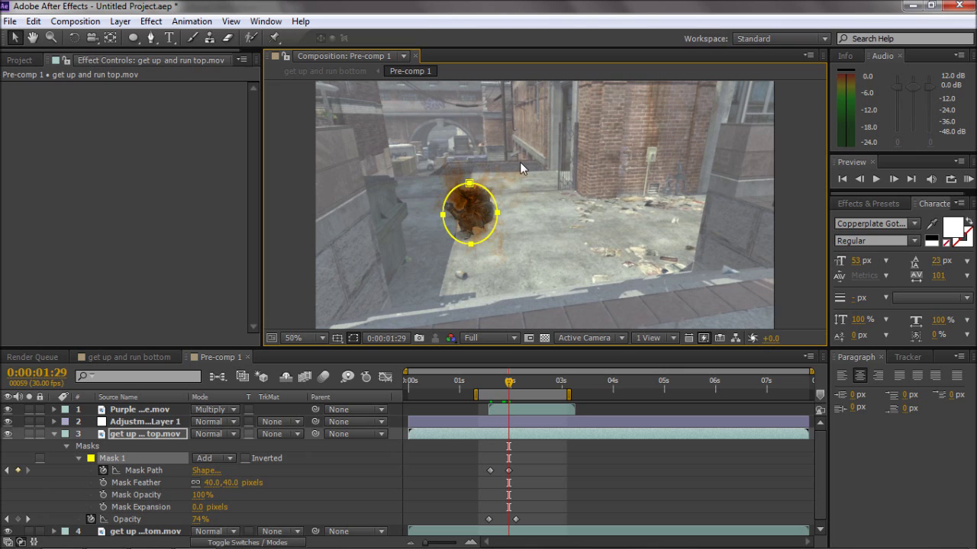
{"action": "double_click", "coordinate": [470, 187]}
{"action": "left_click_drag", "start_coordinate": [499, 183], "coordinate": [516, 167]}
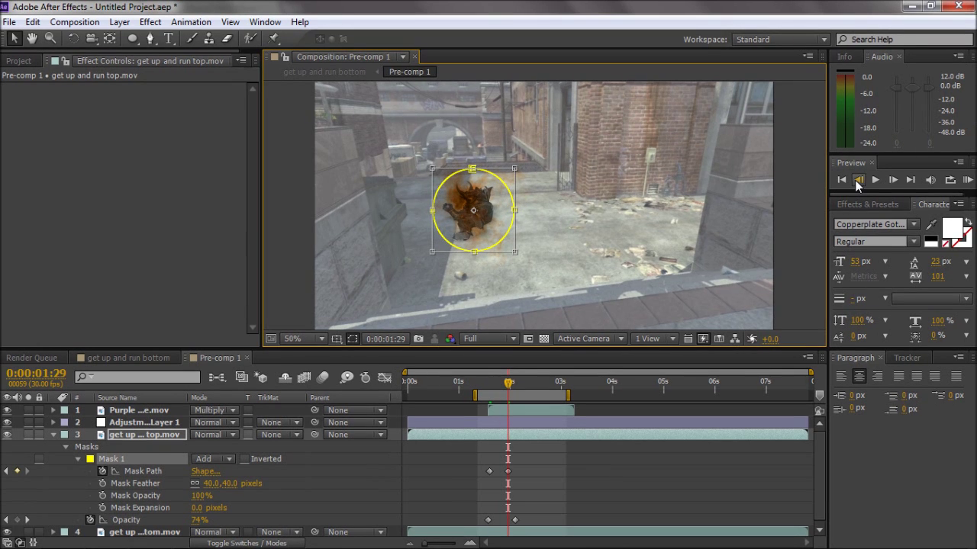
Check the growth frame by frame and flatten the mask at 0:00:01:22.
{"action": "left_click", "coordinate": [859, 179]}
{"action": "left_click", "coordinate": [860, 179]}
{"action": "left_click", "coordinate": [859, 179]}
{"action": "left_click", "coordinate": [859, 179]}
{"action": "left_click", "coordinate": [860, 179]}
{"action": "left_click", "coordinate": [859, 179]}
{"action": "left_click", "coordinate": [859, 179]}
{"action": "left_click", "coordinate": [859, 180]}
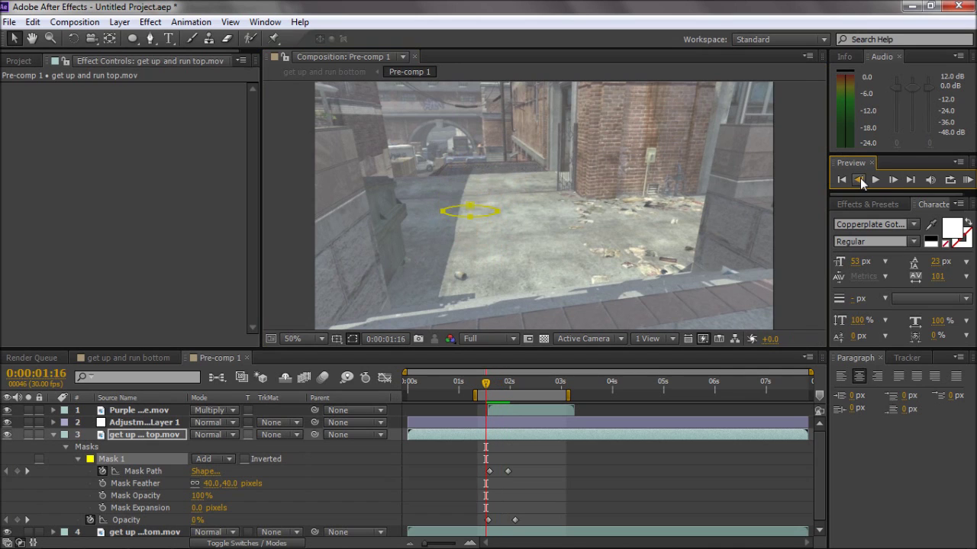
{"action": "left_click", "coordinate": [892, 179]}
{"action": "left_click", "coordinate": [892, 179]}
{"action": "left_click", "coordinate": [892, 180]}
{"action": "left_click", "coordinate": [892, 179]}
{"action": "left_click", "coordinate": [892, 179]}
{"action": "left_click", "coordinate": [892, 179]}
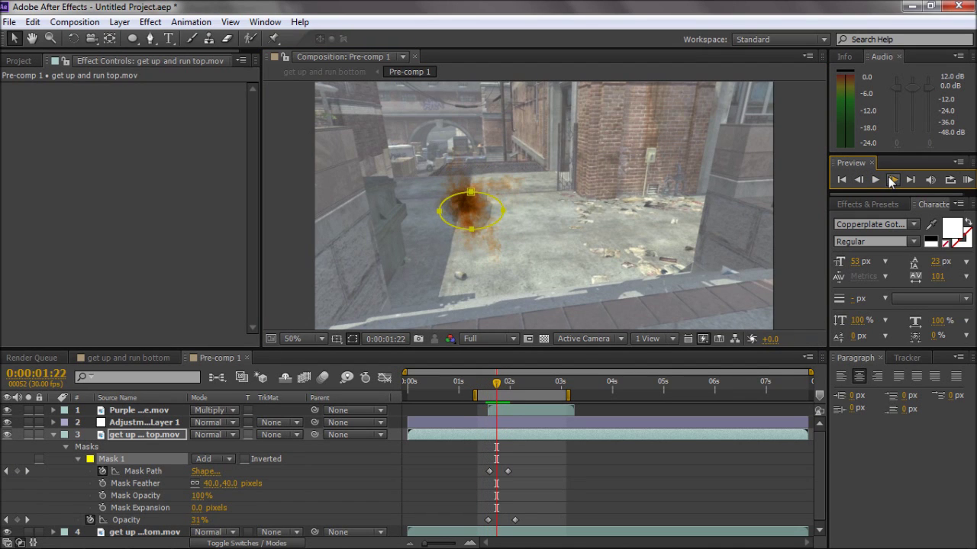
{"action": "double_click", "coordinate": [469, 194]}
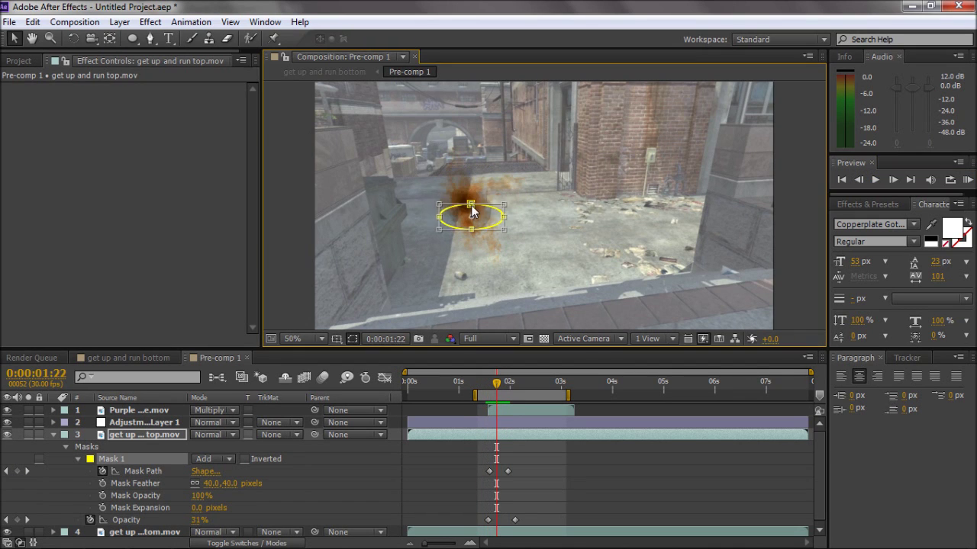
{"action": "left_click_drag", "start_coordinate": [471, 197], "coordinate": [486, 214]}
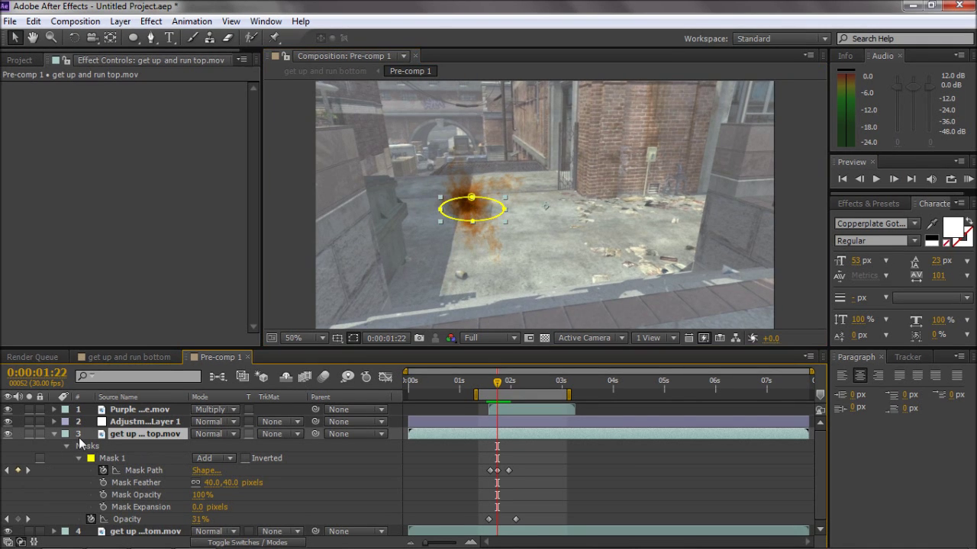
{"action": "left_click", "coordinate": [53, 434]}
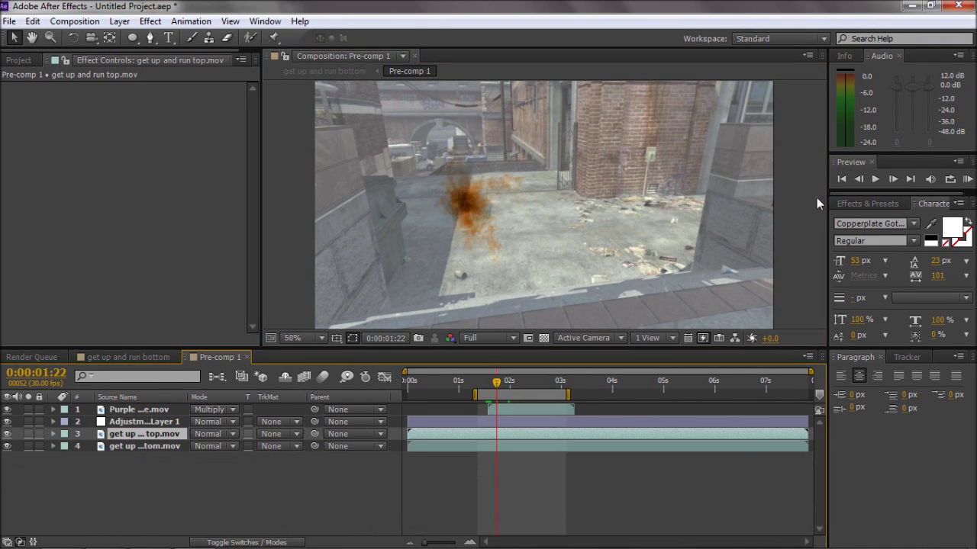
Preview the mask reveal, then scrub to 0:00:02:03 where the character appears.
{"action": "key", "text": "F2"}
{"action": "left_click", "coordinate": [966, 180]}
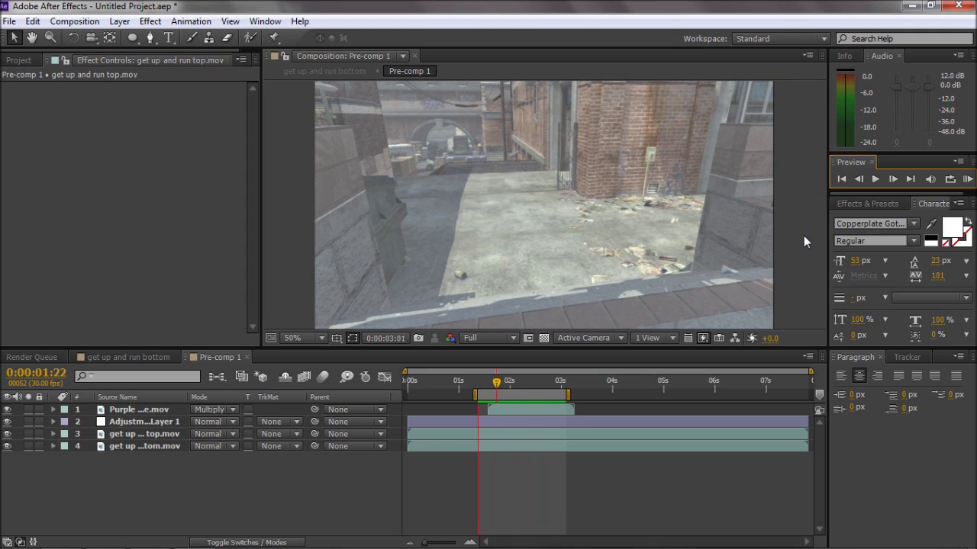
{"action": "left_click", "coordinate": [316, 225]}
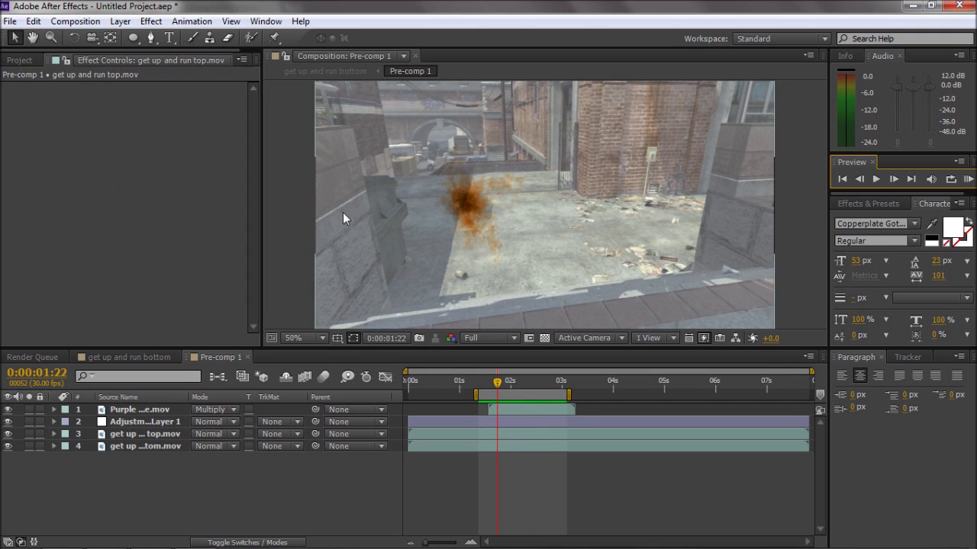
{"action": "left_click_drag", "start_coordinate": [502, 385], "coordinate": [516, 386]}
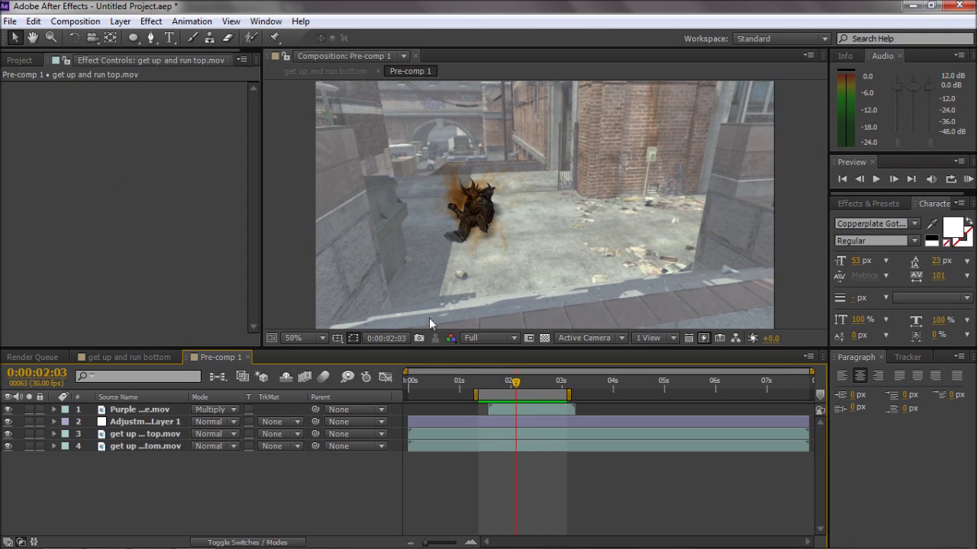
Bring up the Project panel's list of items.
{"action": "left_click", "coordinate": [19, 23]}
{"action": "left_click", "coordinate": [19, 22]}
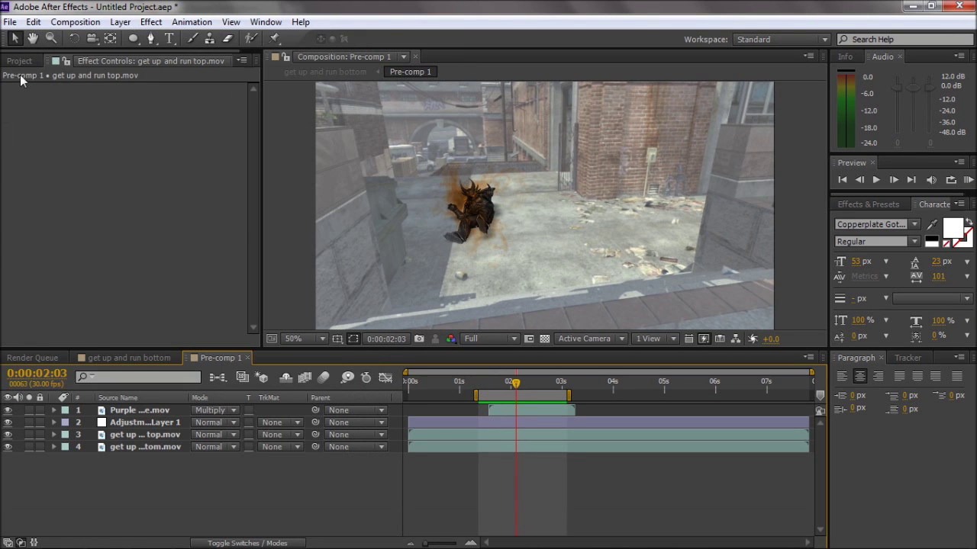
{"action": "left_click", "coordinate": [19, 60]}
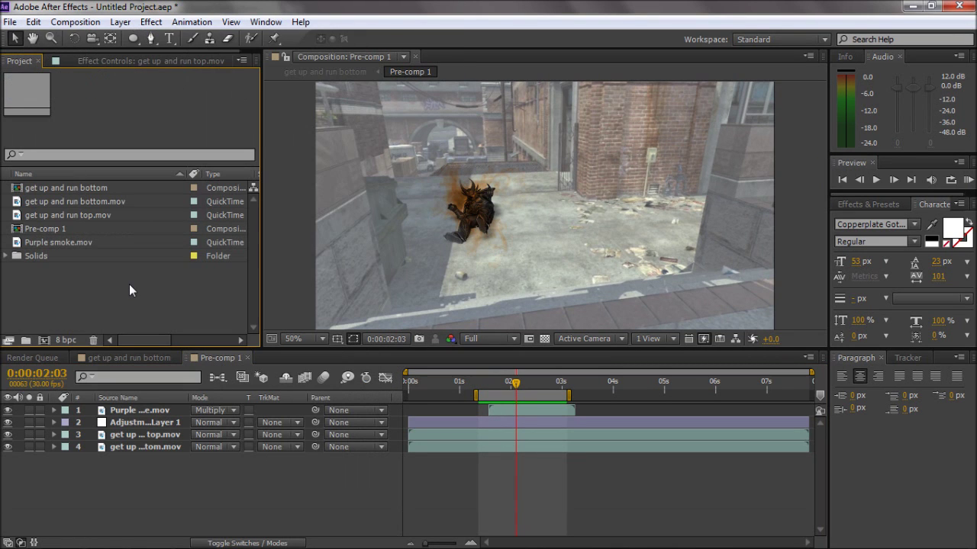